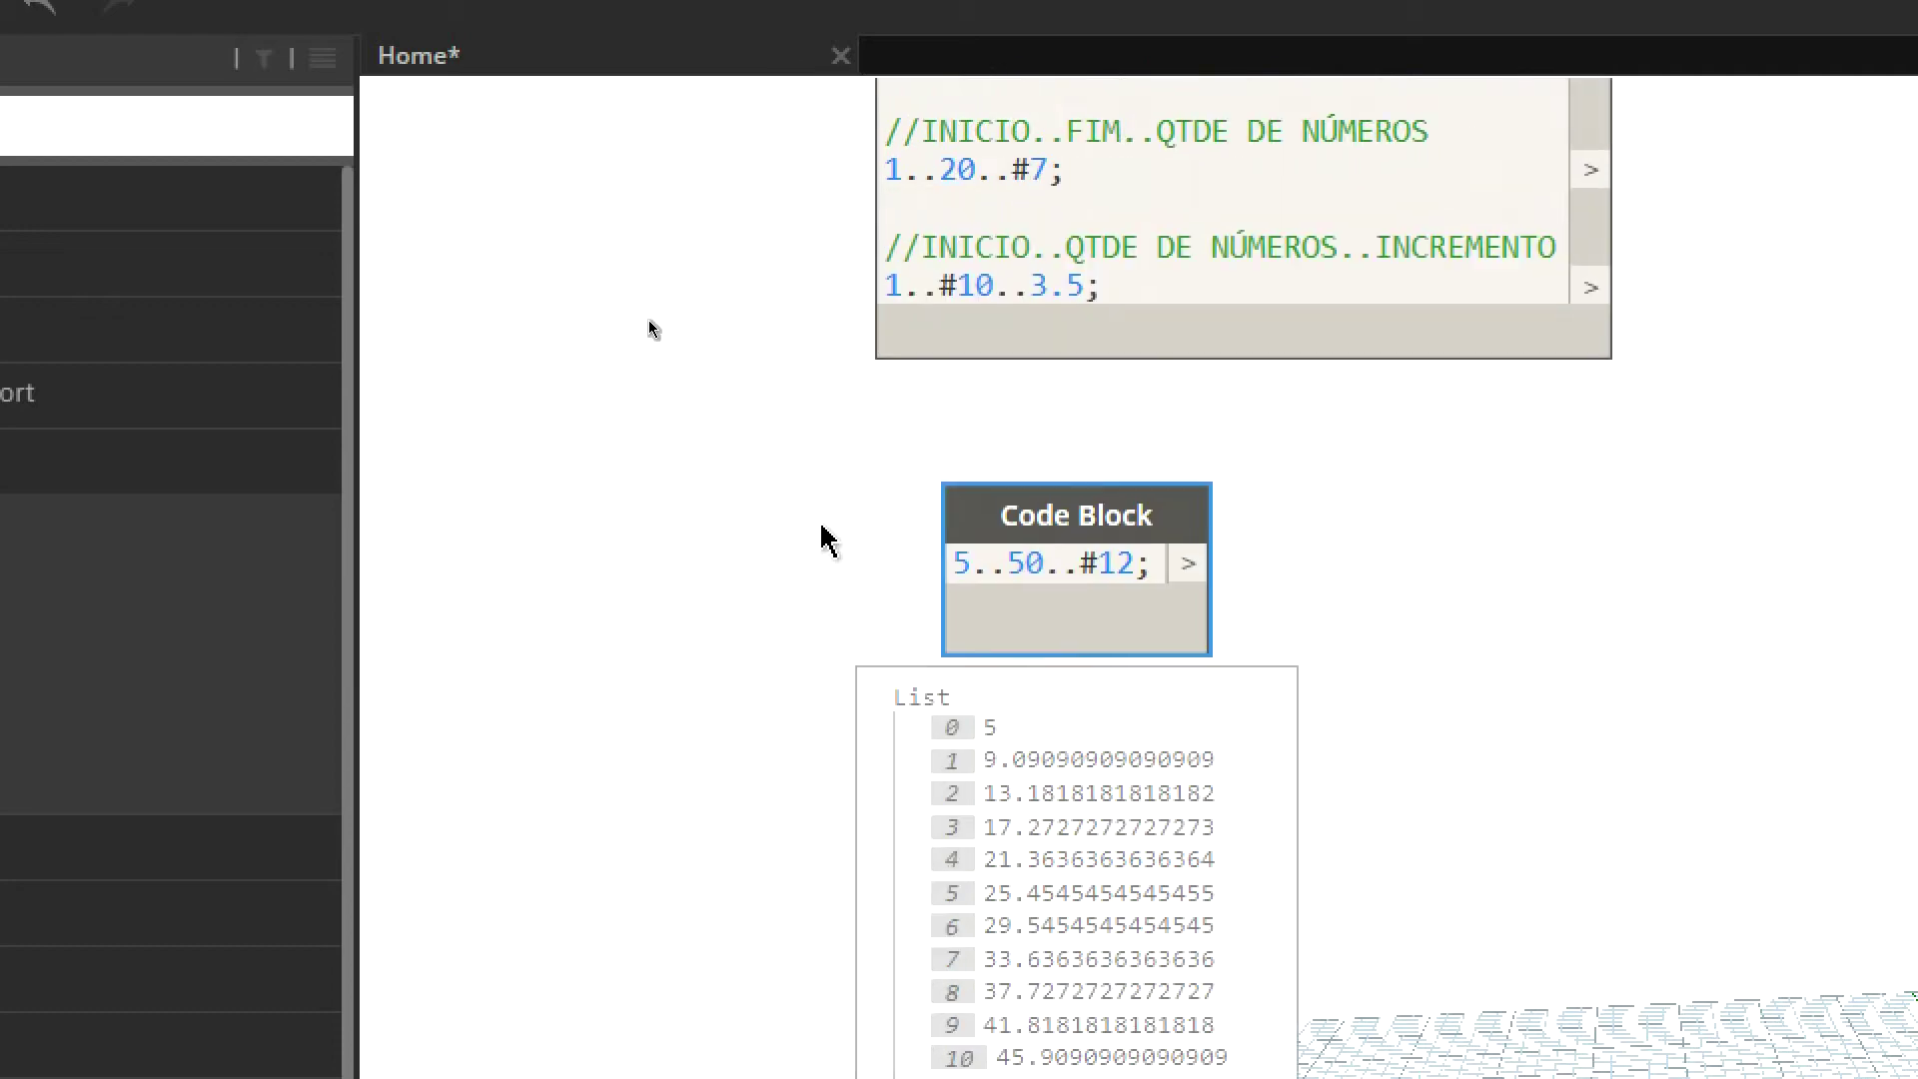
# Review the Code Block's range end 50 and count 12, repositioning the node on the canvas.
pyautogui.moveTo(1100, 520); pyautogui.dragTo(980, 522)
pyautogui.scroll(1, 939, 549)
pyautogui.scroll(1, 938, 544)
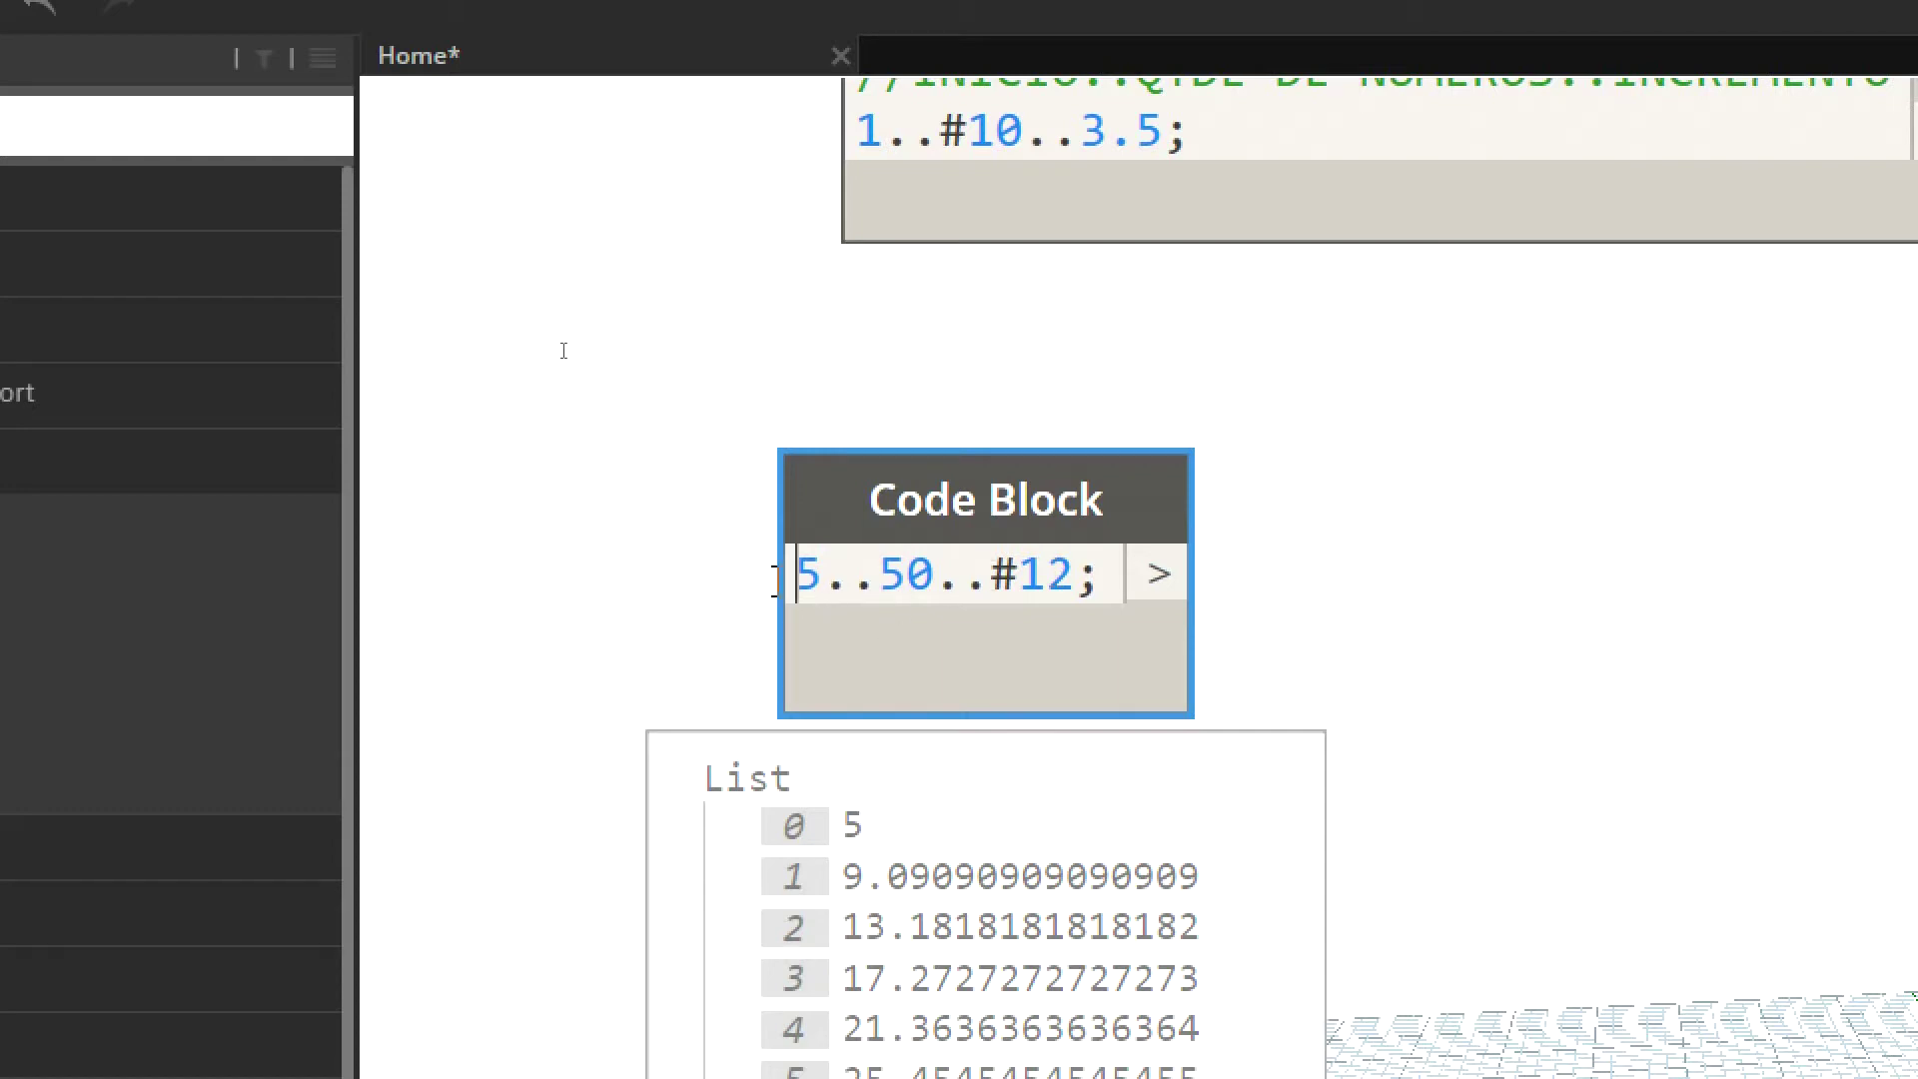
pyautogui.doubleClick(929, 570)
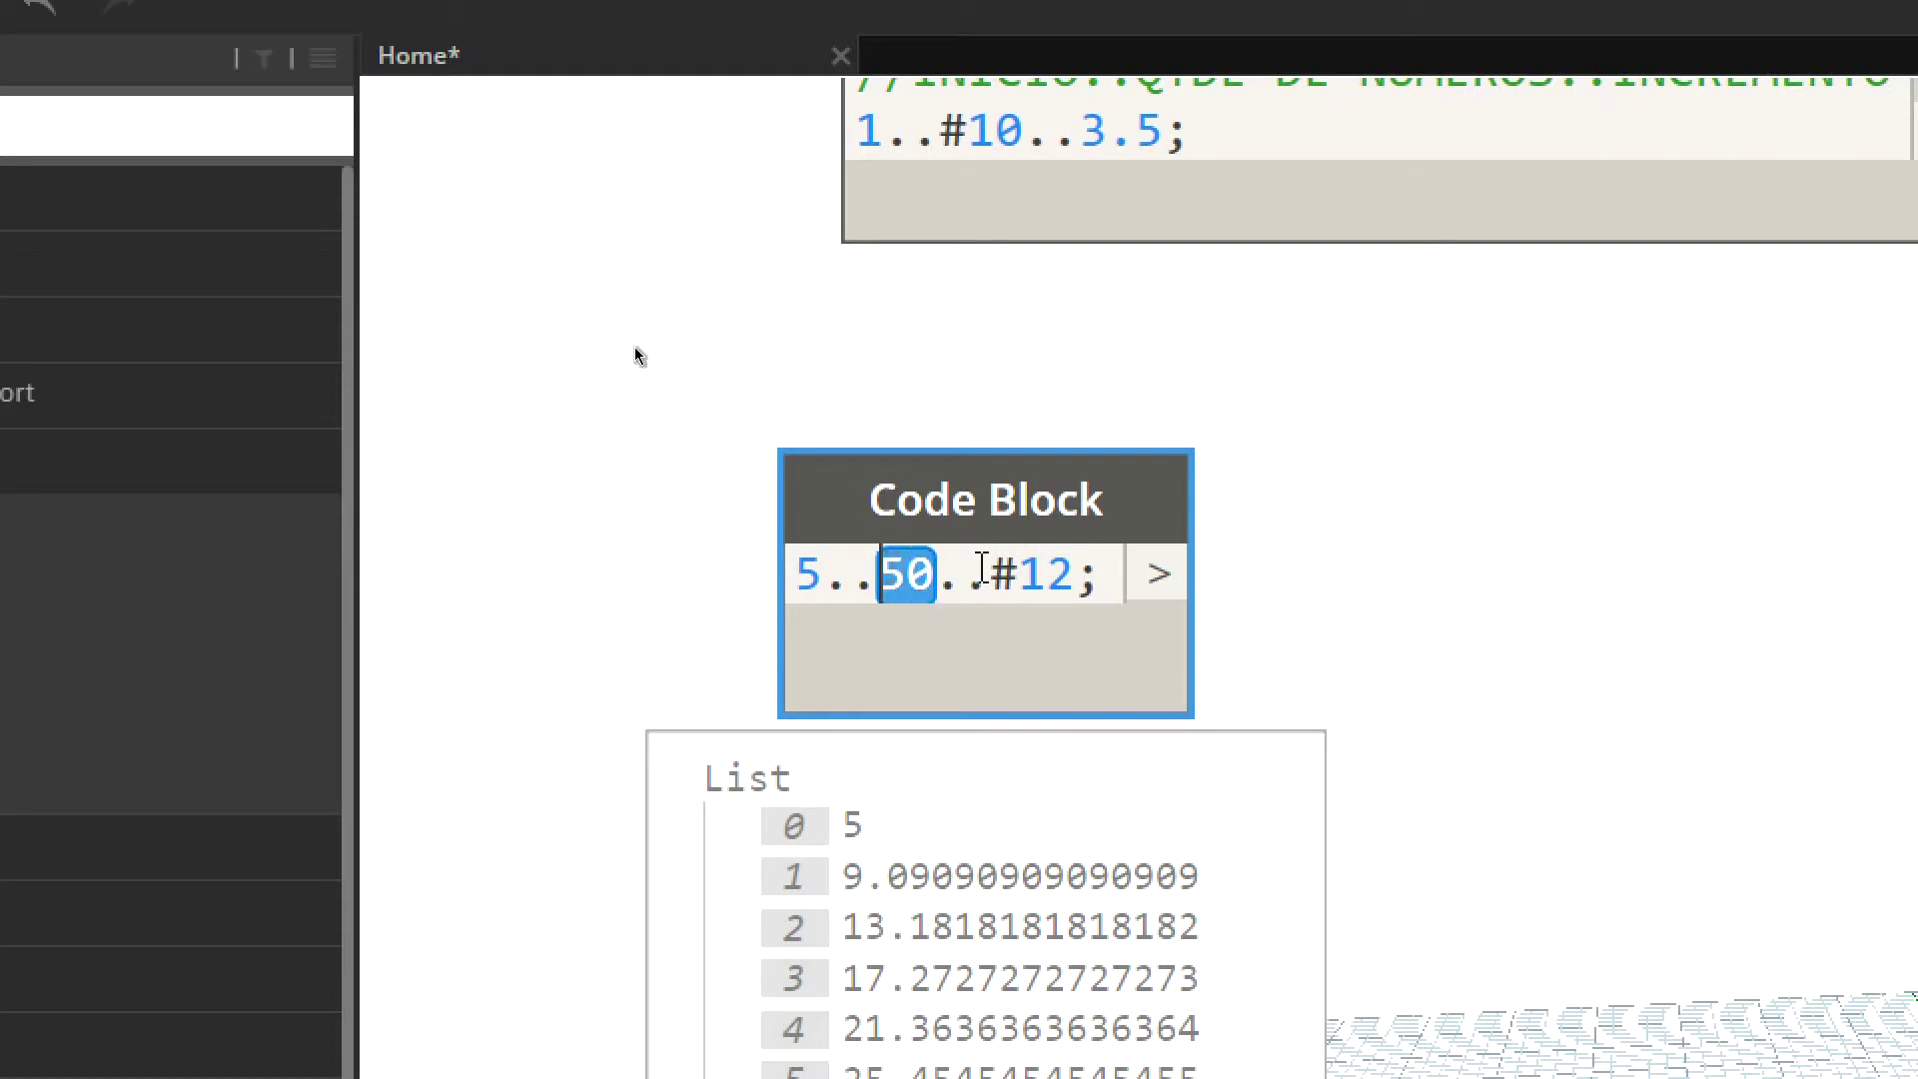
pyautogui.doubleClick(1044, 574)
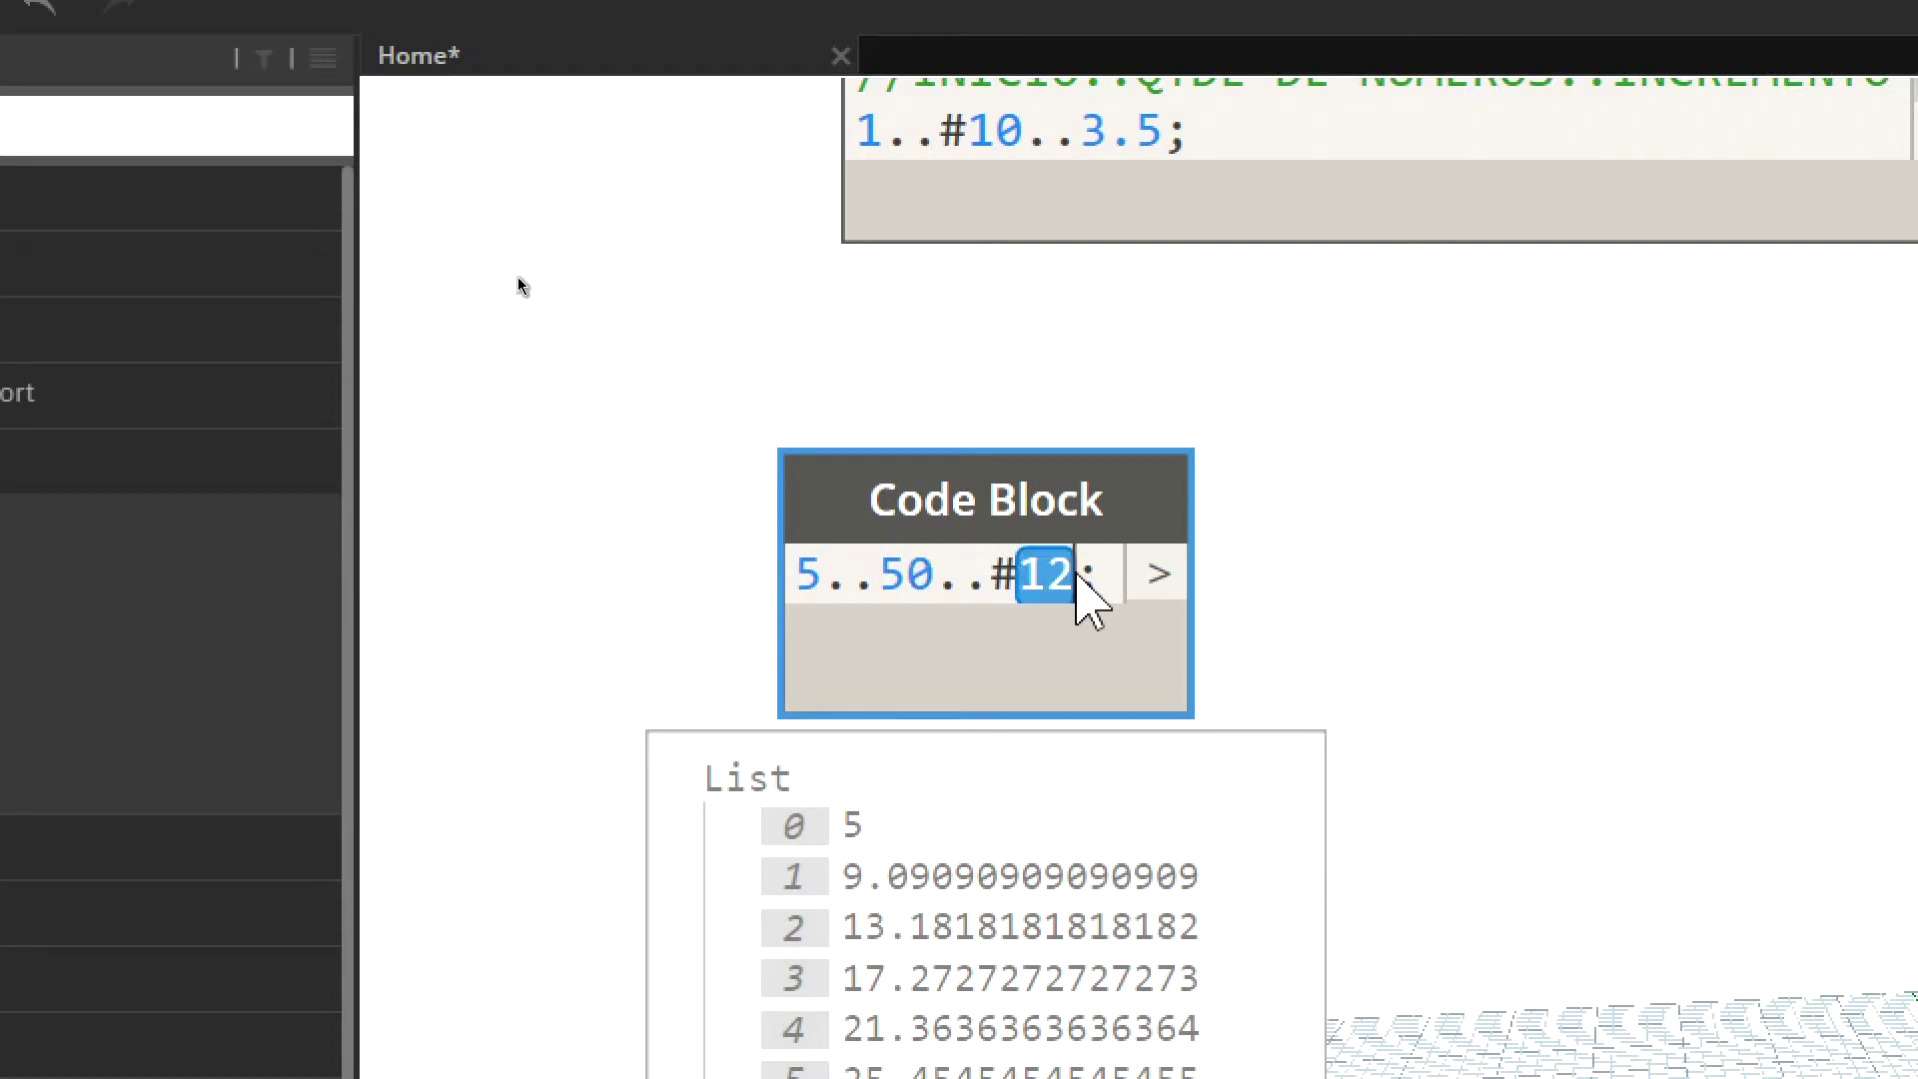
pyautogui.click(770, 427)
pyautogui.scroll(-3, 771, 427)
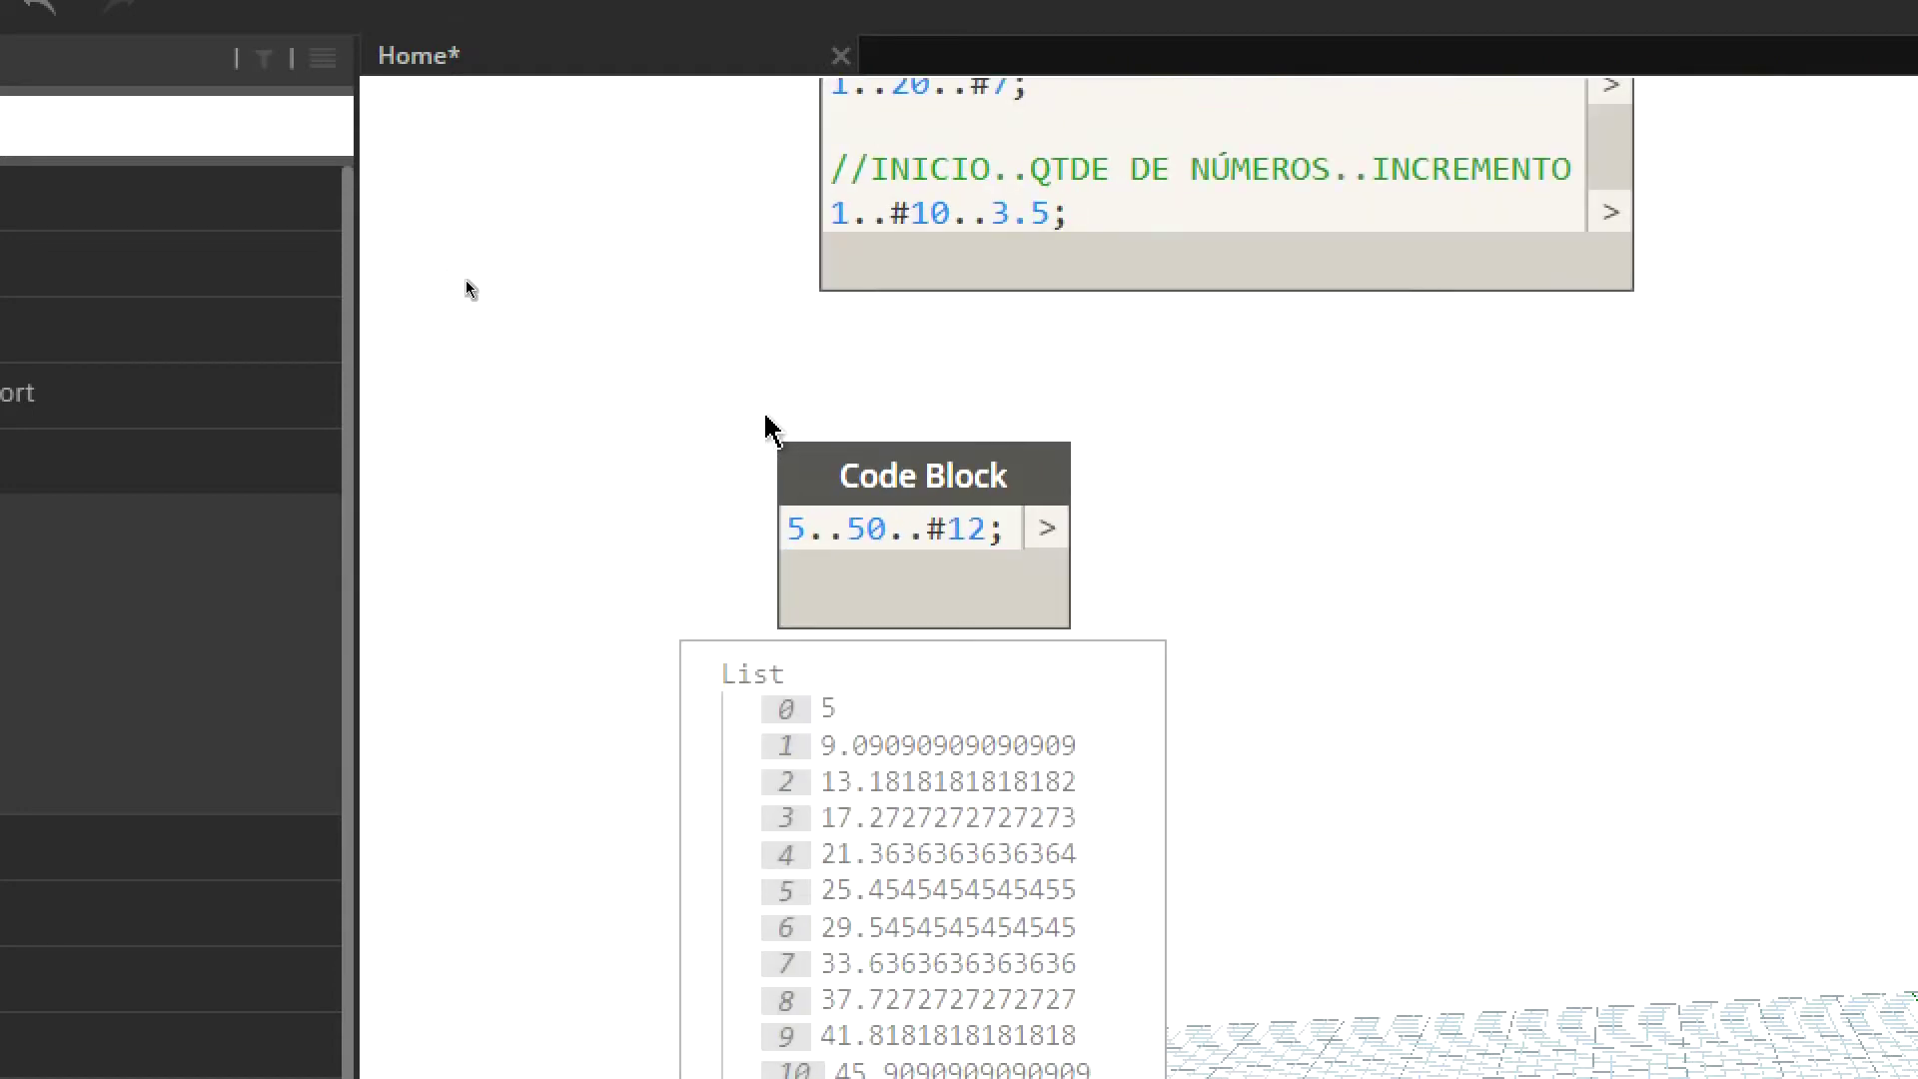
pyautogui.moveTo(669, 444); pyautogui.dragTo(730, 476, button='middle')
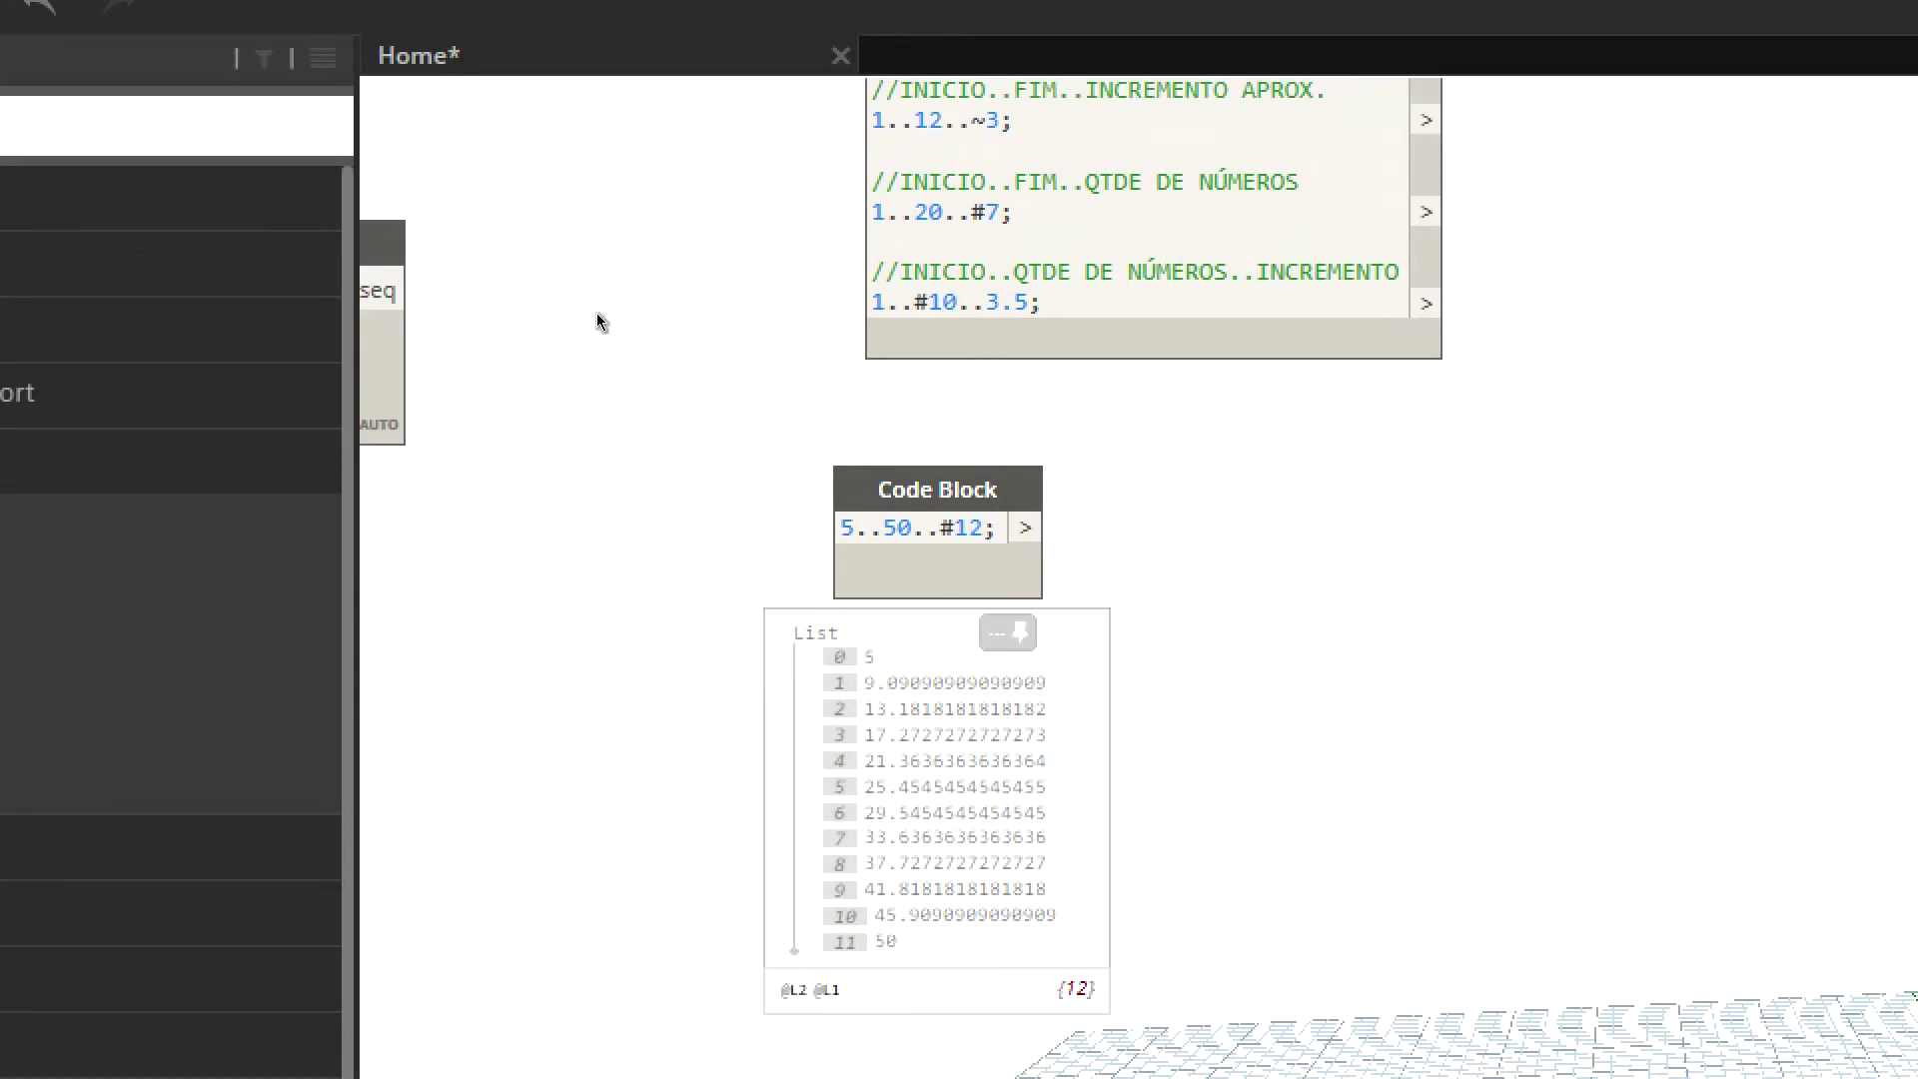
pyautogui.click(947, 520)
pyautogui.scroll(3, 942, 507)
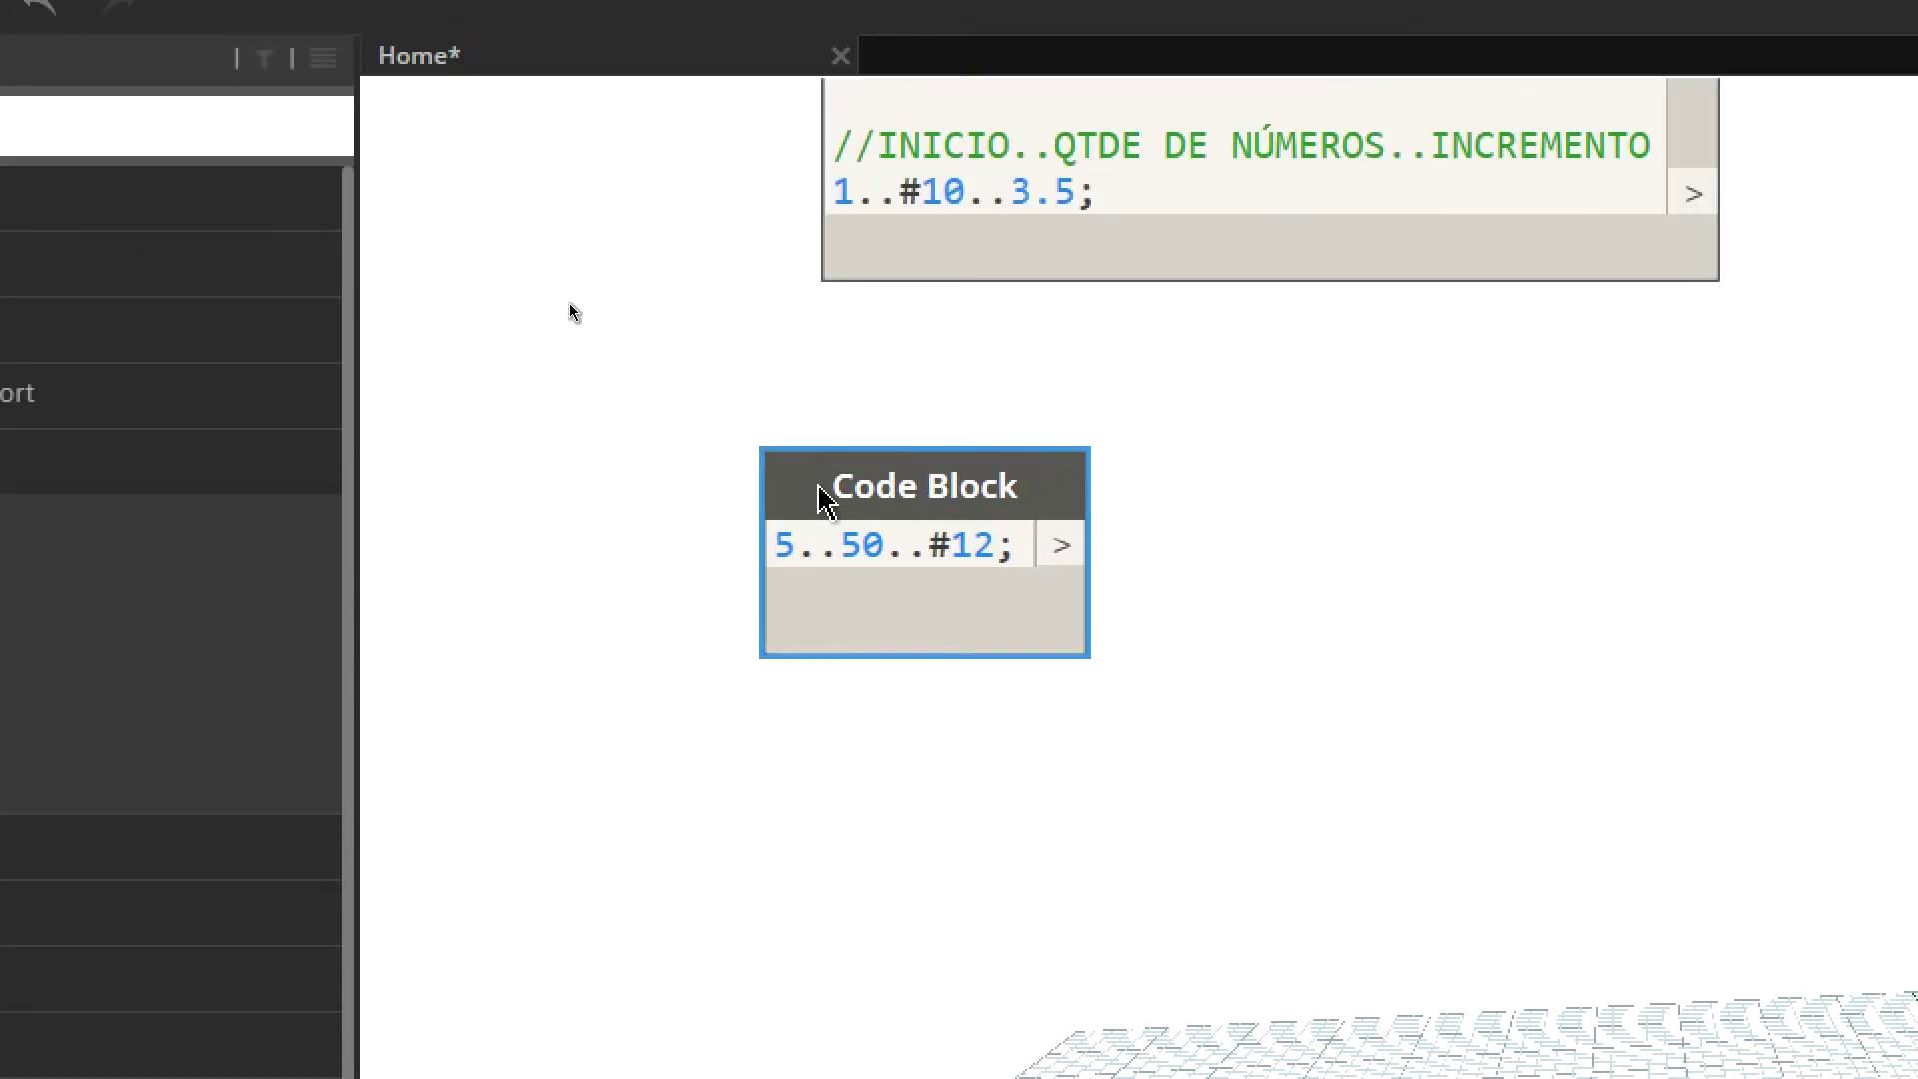
pyautogui.moveTo(865, 490); pyautogui.dragTo(968, 535)
pyautogui.scroll(3, 968, 535)
pyautogui.moveTo(1231, 514); pyautogui.dragTo(1016, 416, button='middle')
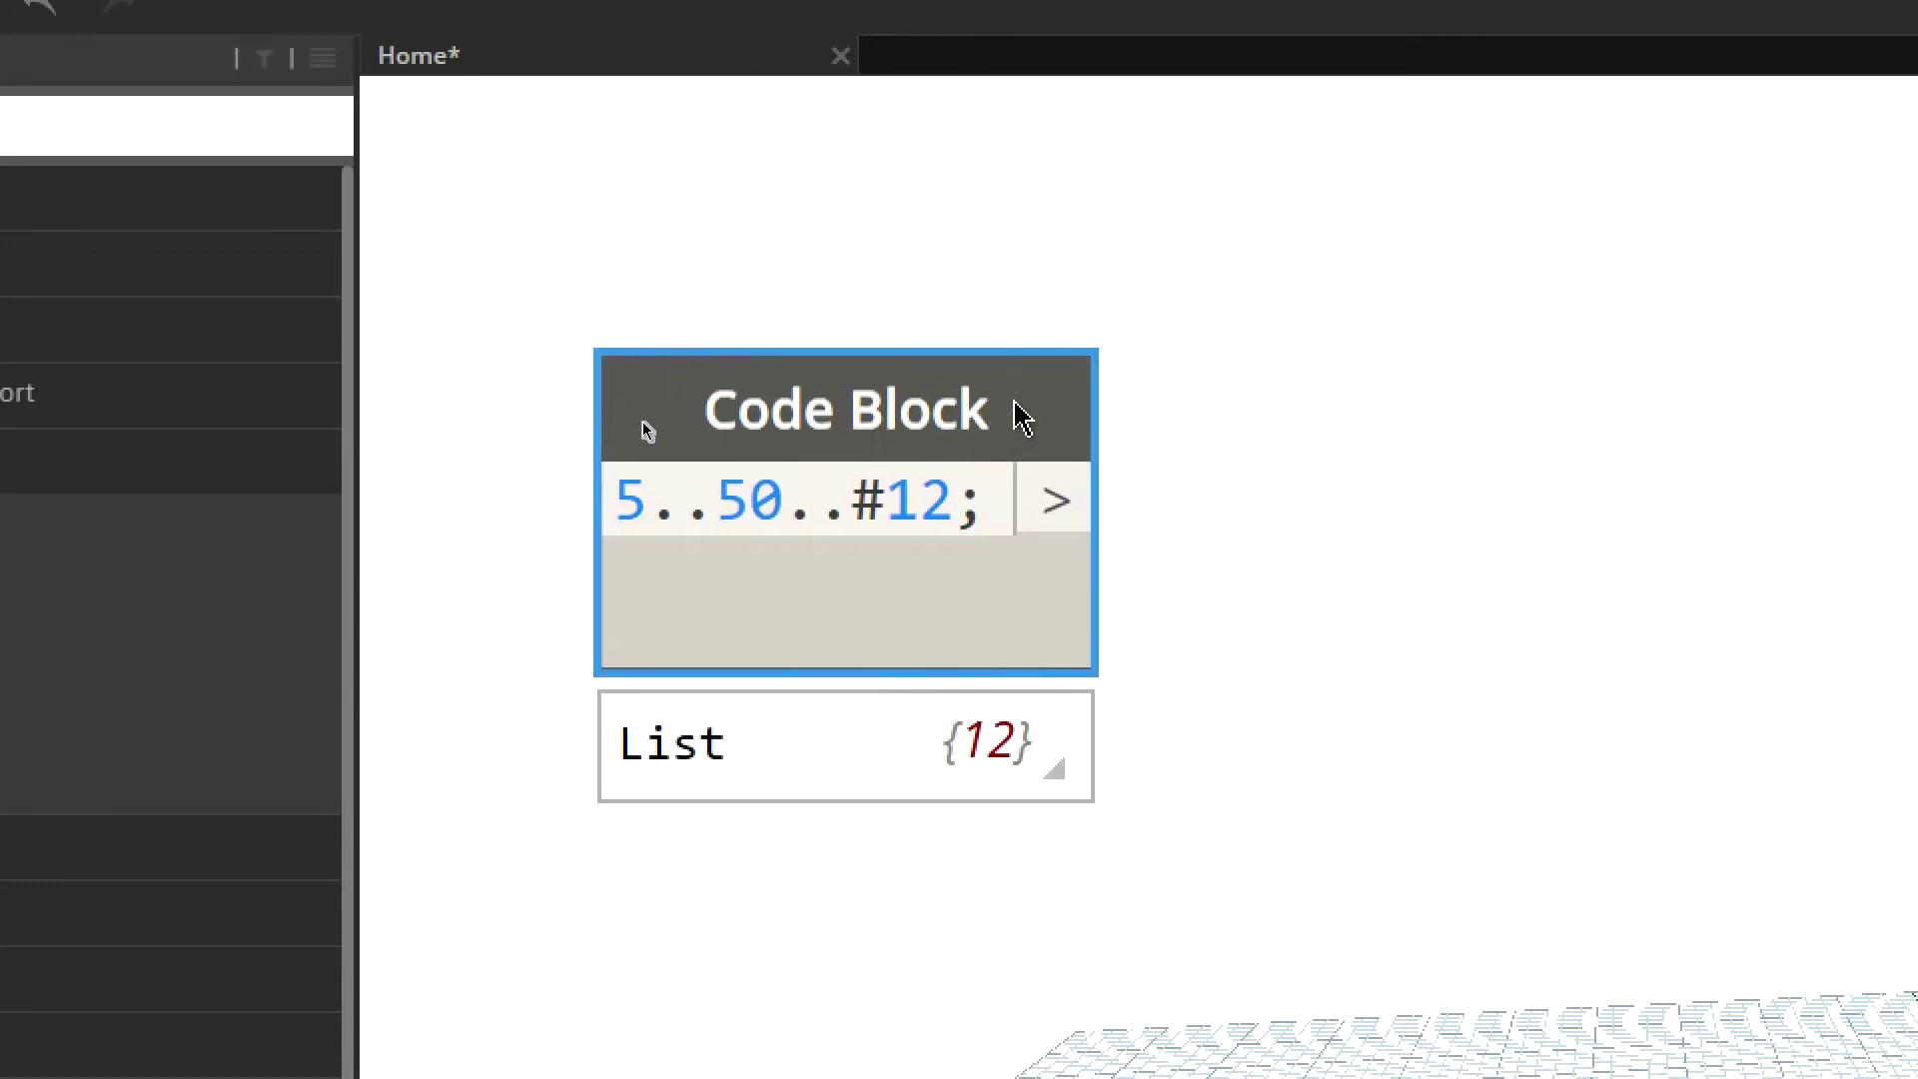
pyautogui.scroll(-2, 771, 686)
pyautogui.scroll(-3, 770, 686)
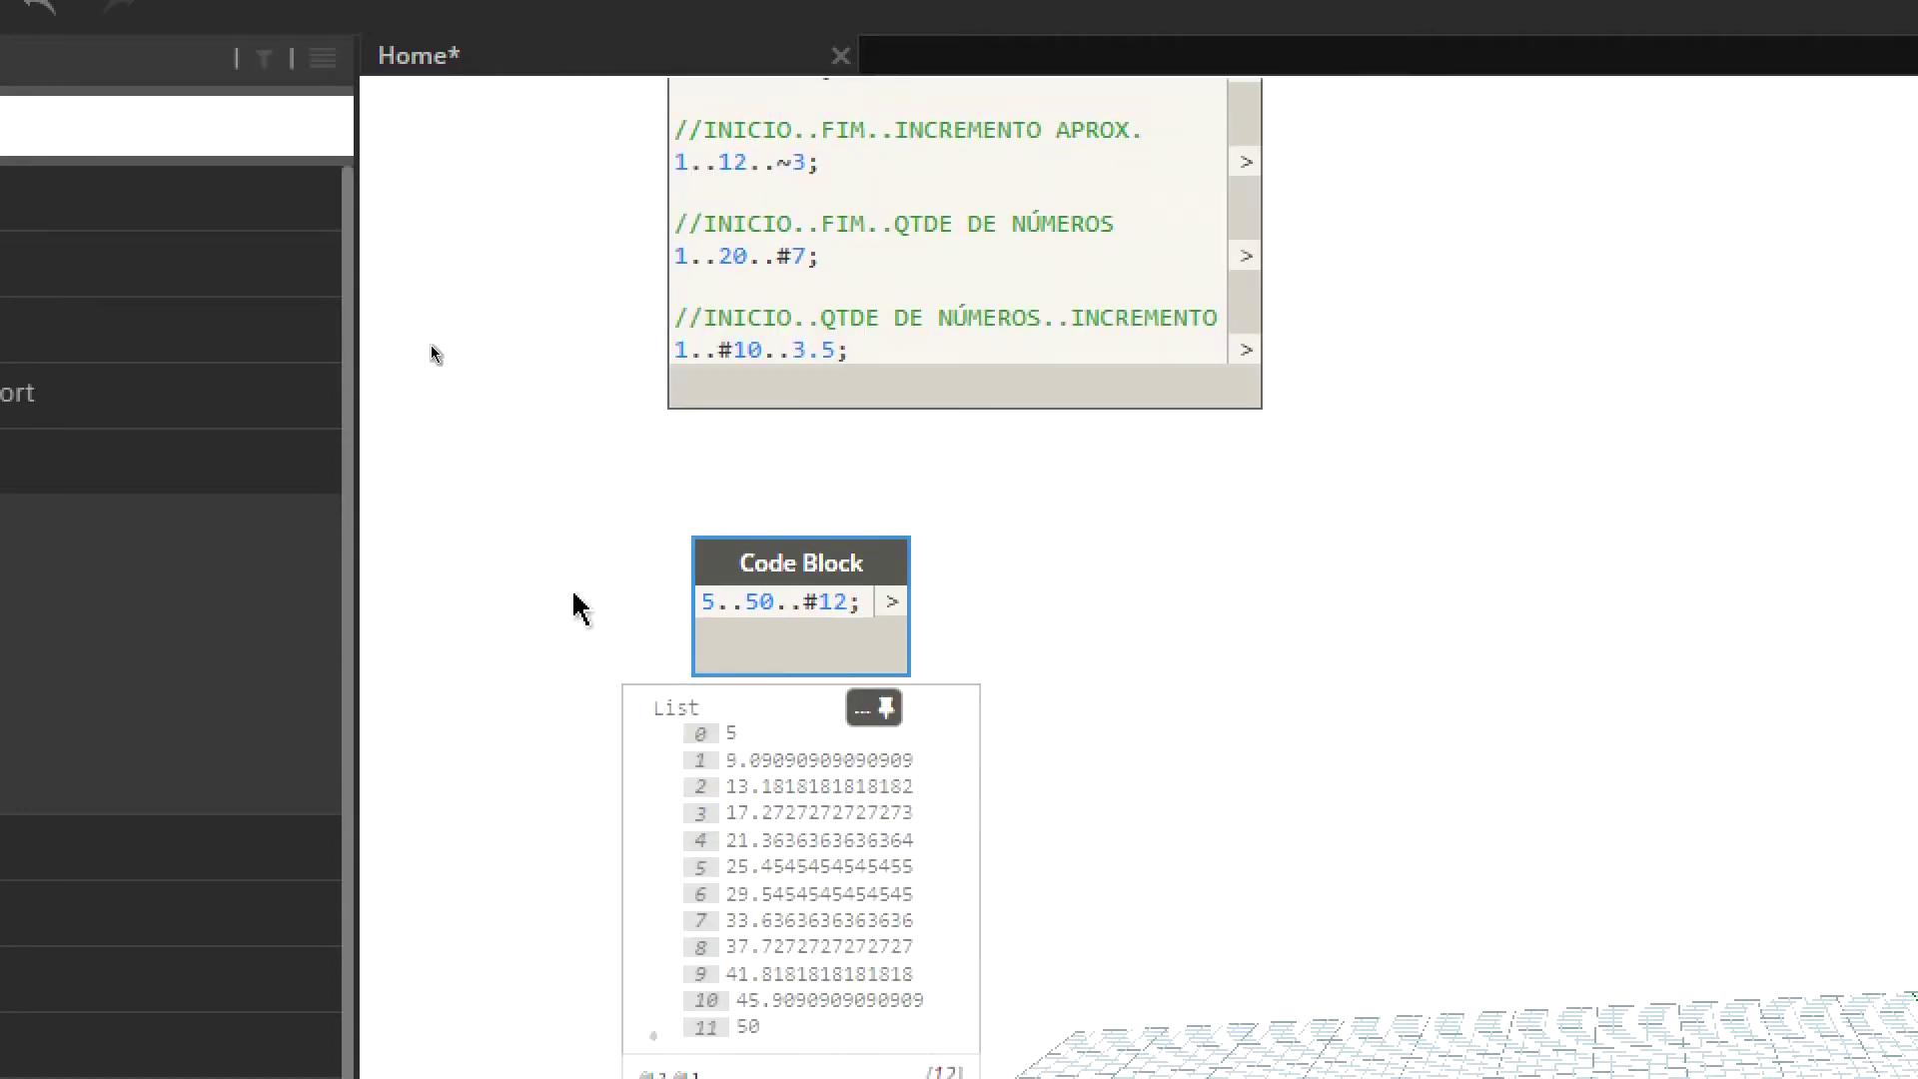
pyautogui.scroll(2, 843, 500)
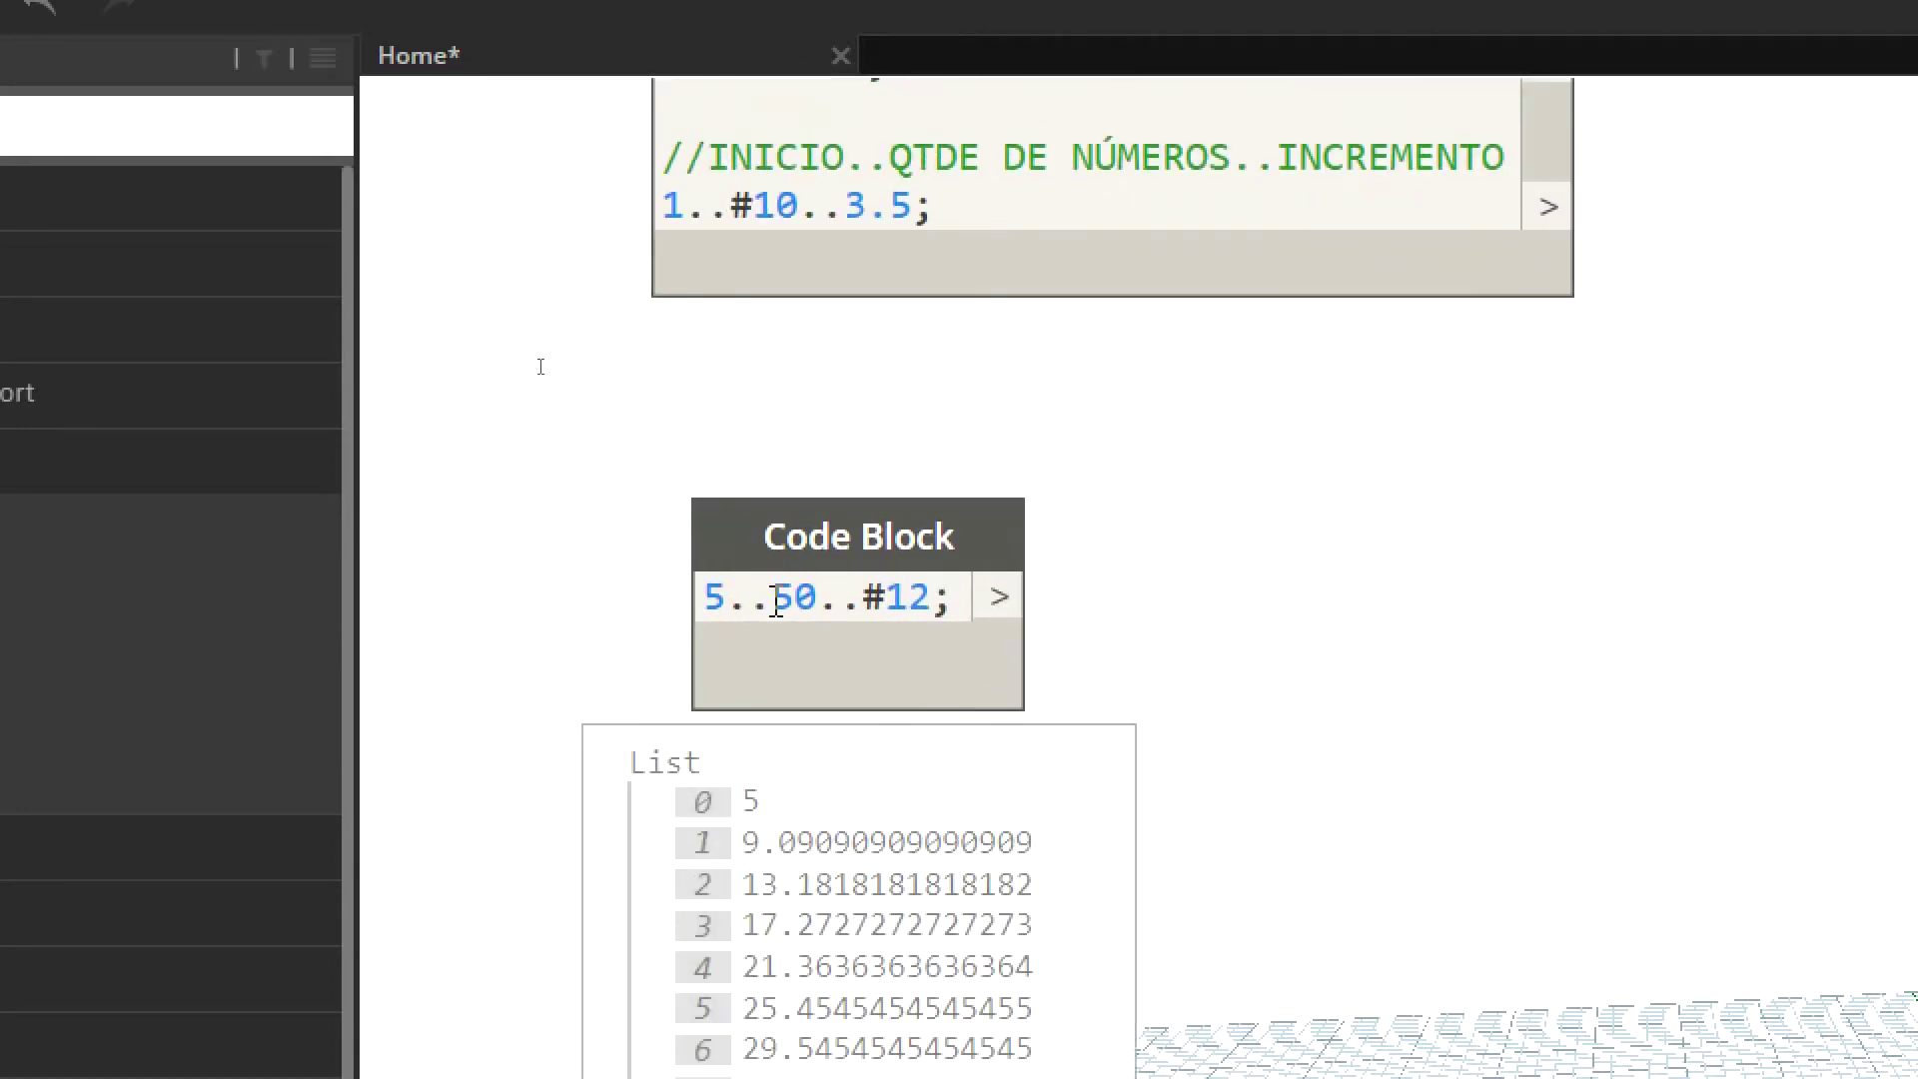
pyautogui.scroll(2, 828, 605)
# Change the range end from 50 to 60, giving 5..60..#12.
pyautogui.press('BackSpace')
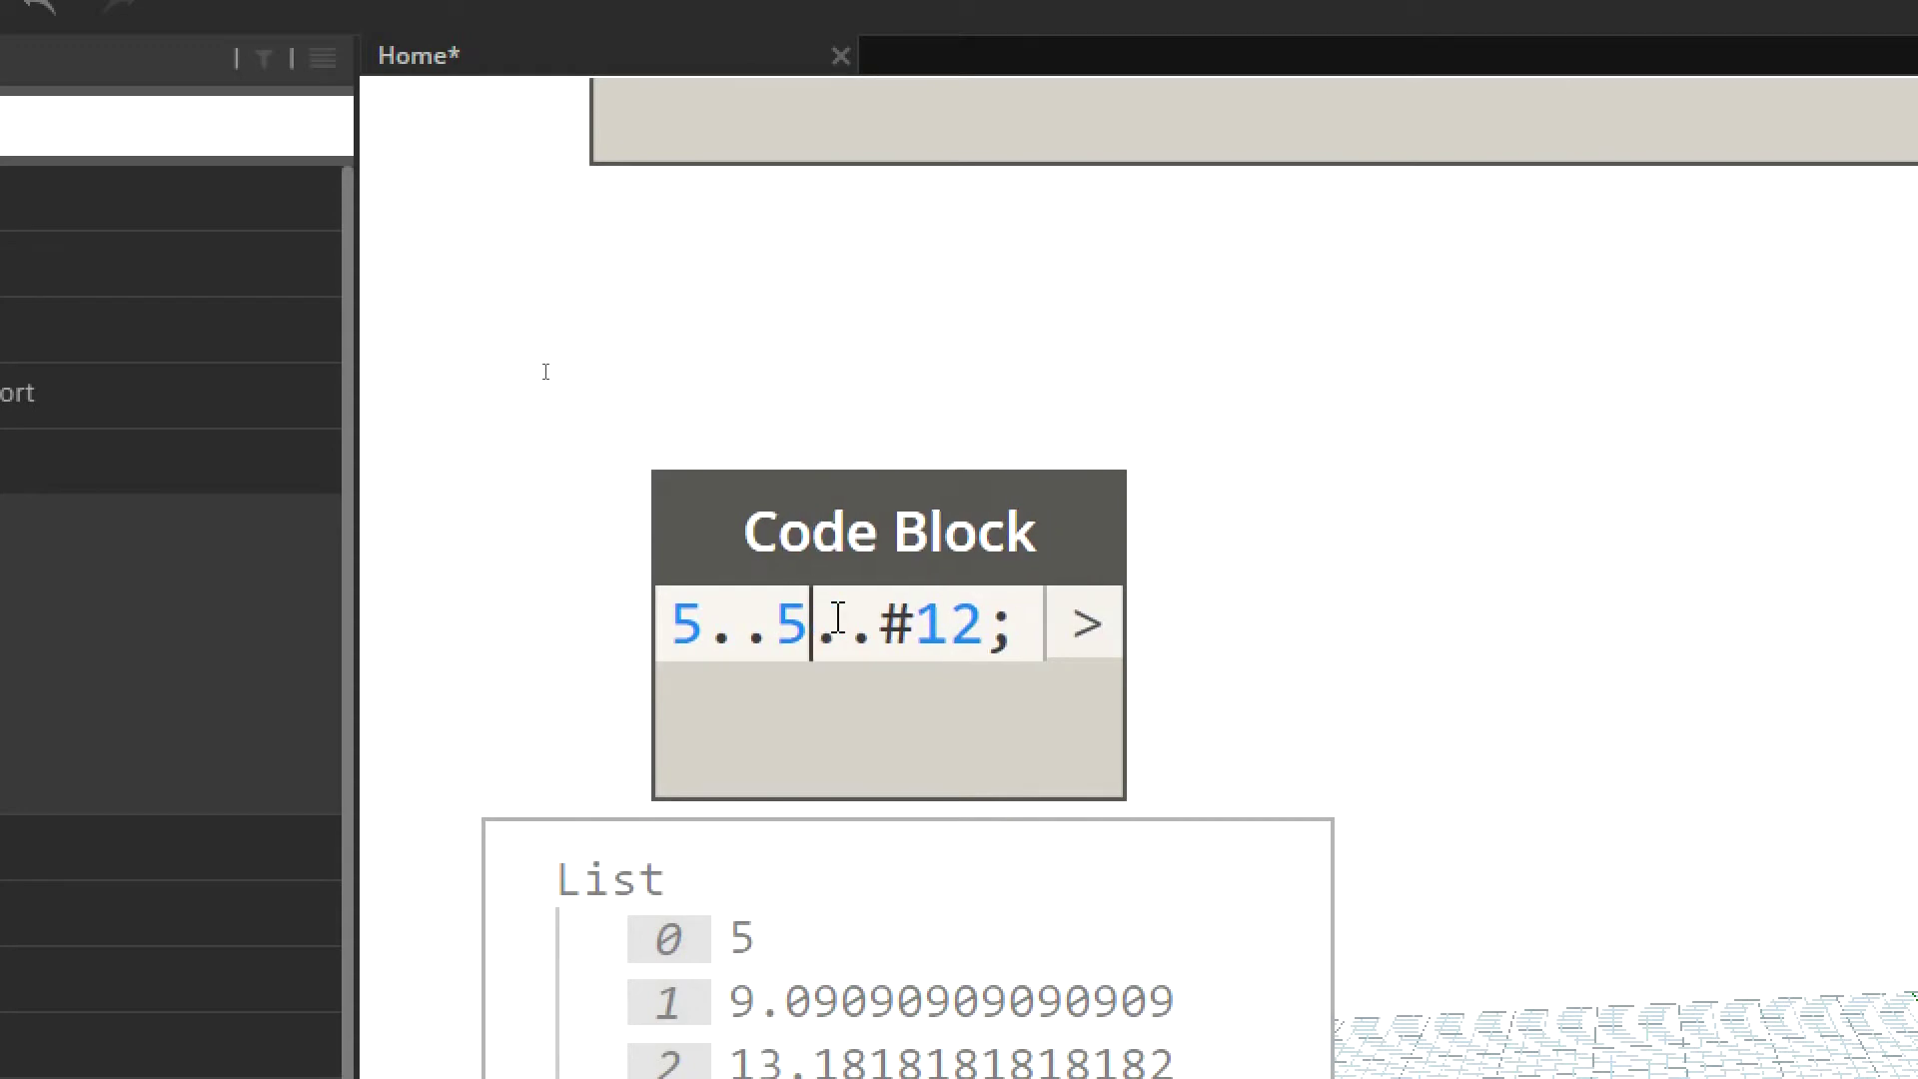
pyautogui.press('BackSpace')
pyautogui.write('60')
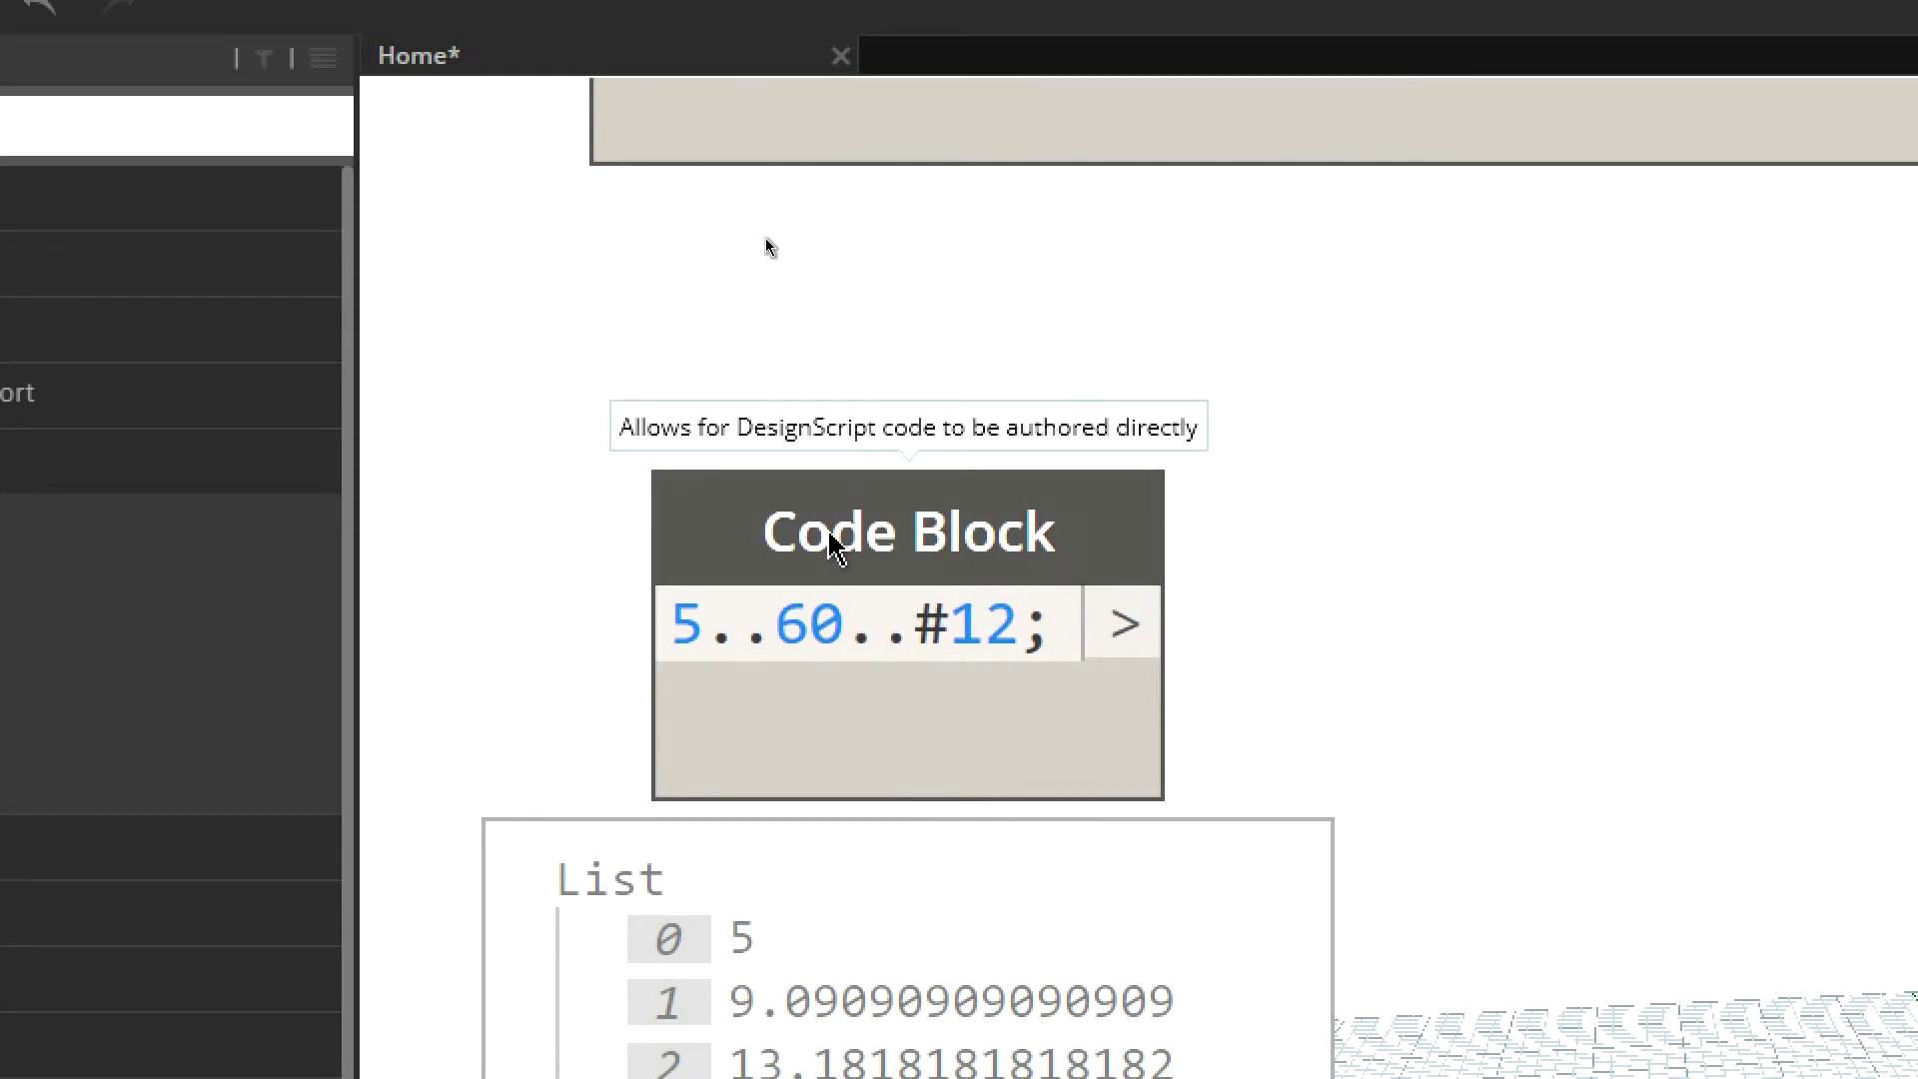
pyautogui.scroll(-2, 1249, 335)
pyautogui.scroll(-2, 1249, 335)
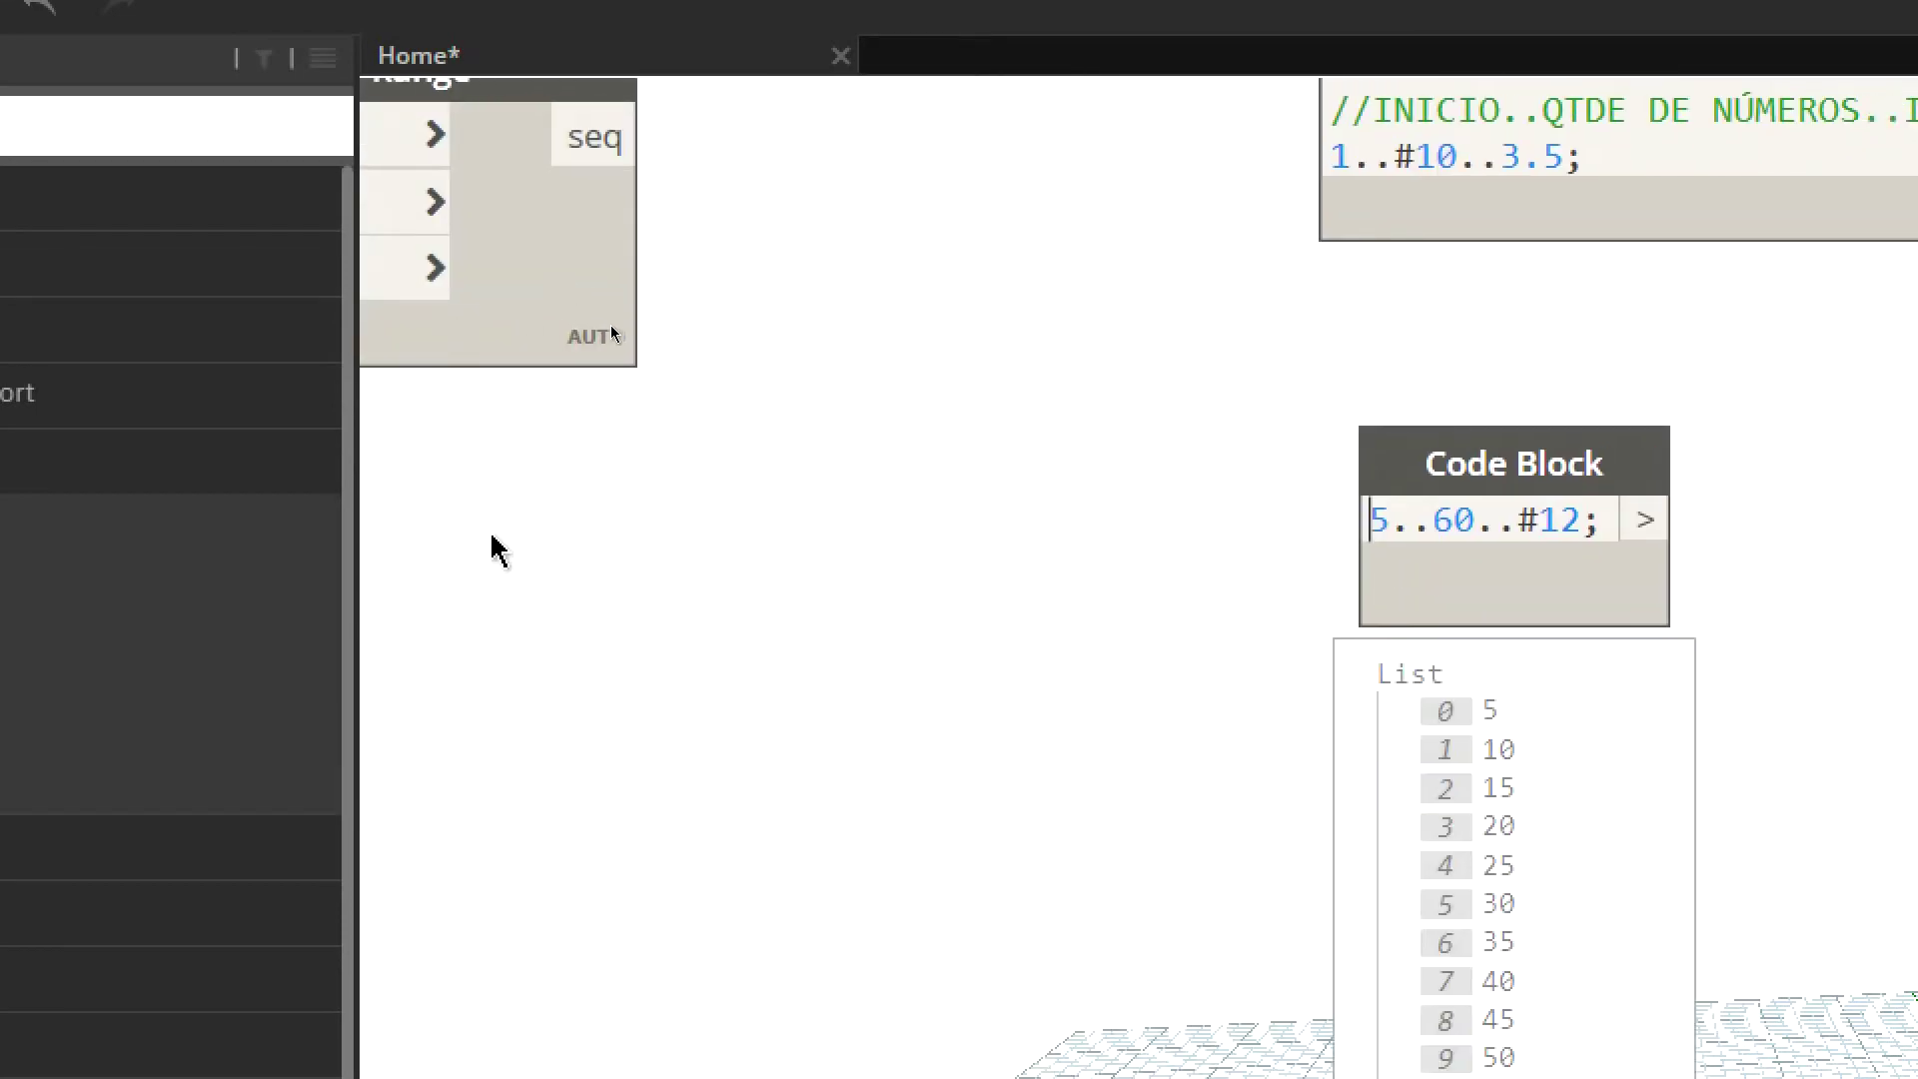
pyautogui.scroll(2, 704, 500)
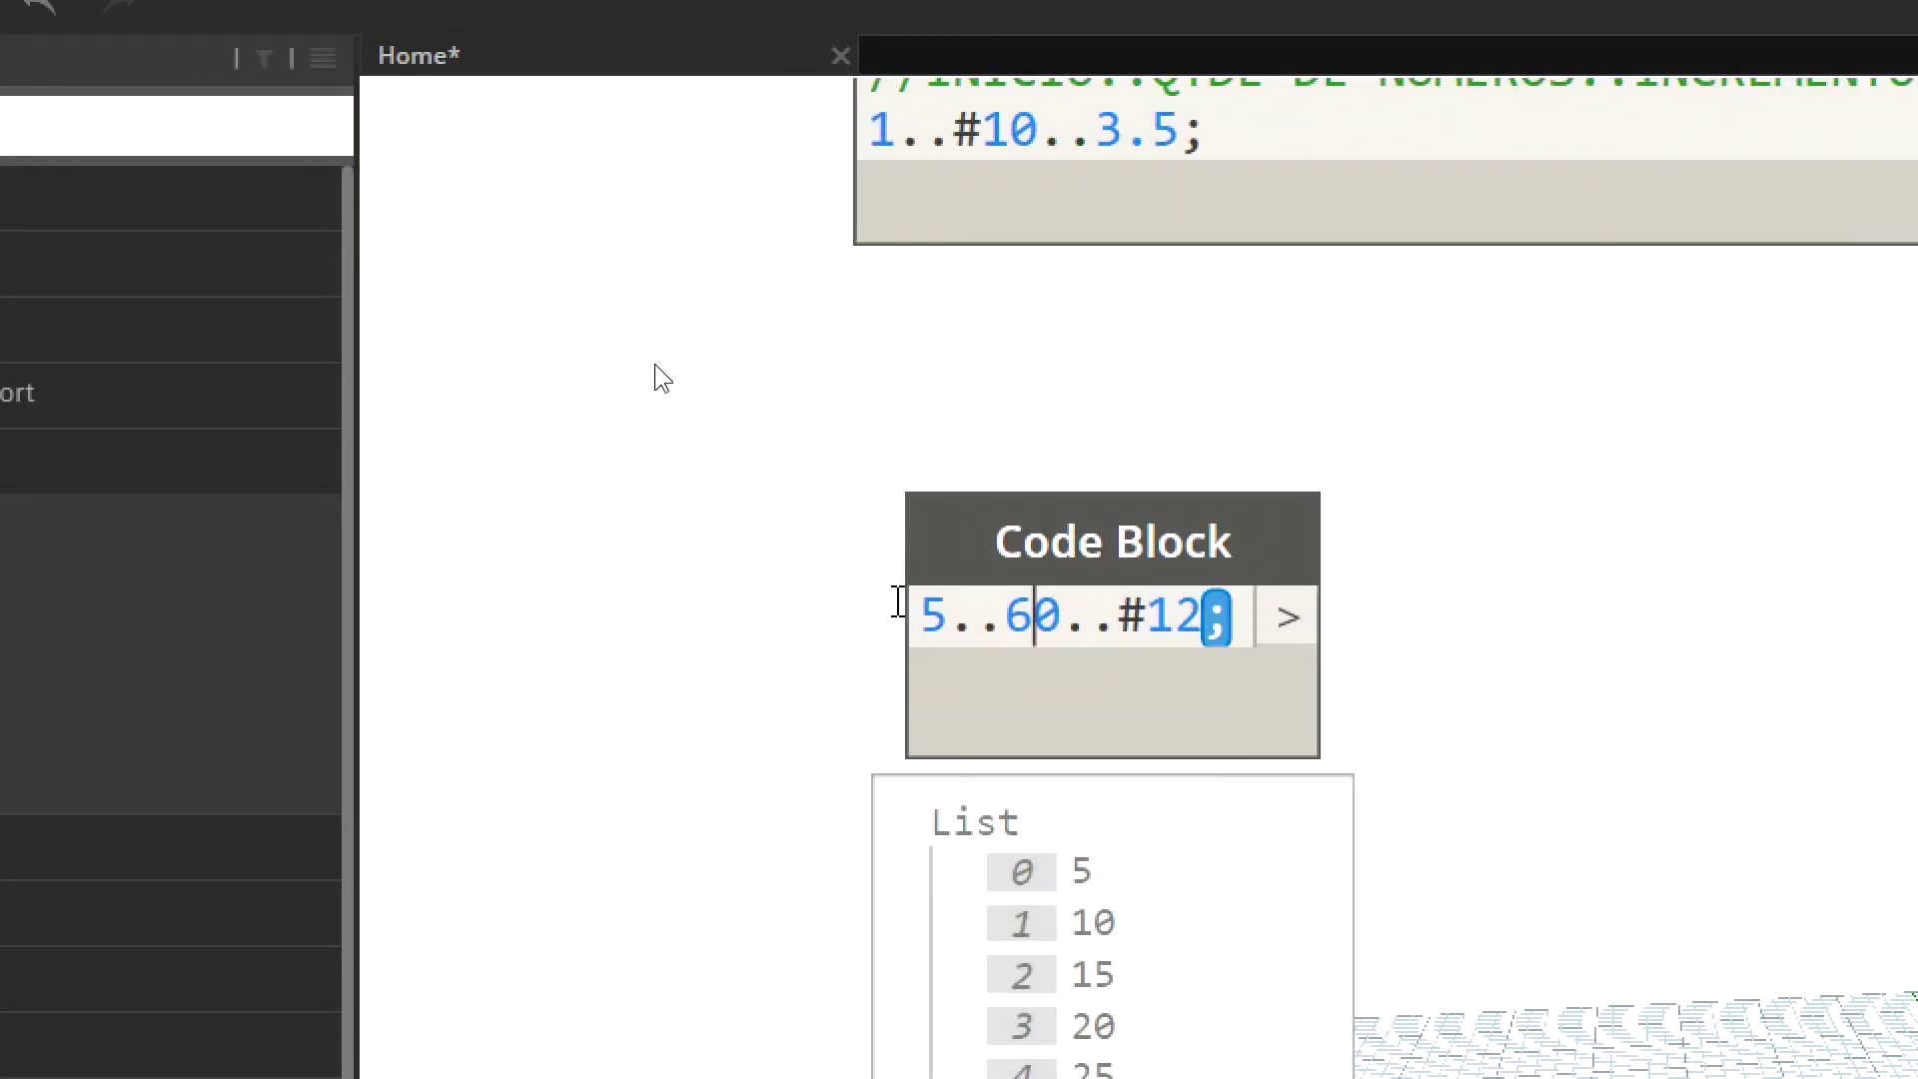
pyautogui.click(1065, 619)
# Replace the starting 5 with NumeroIncicial, retyping it after a wrong-case first attempt.
pyautogui.hotkey('shift', 'Left')
pyautogui.hotkey('shift', 'Left')
pyautogui.click(909, 616)
pyautogui.hotkey('shift', 'Right')
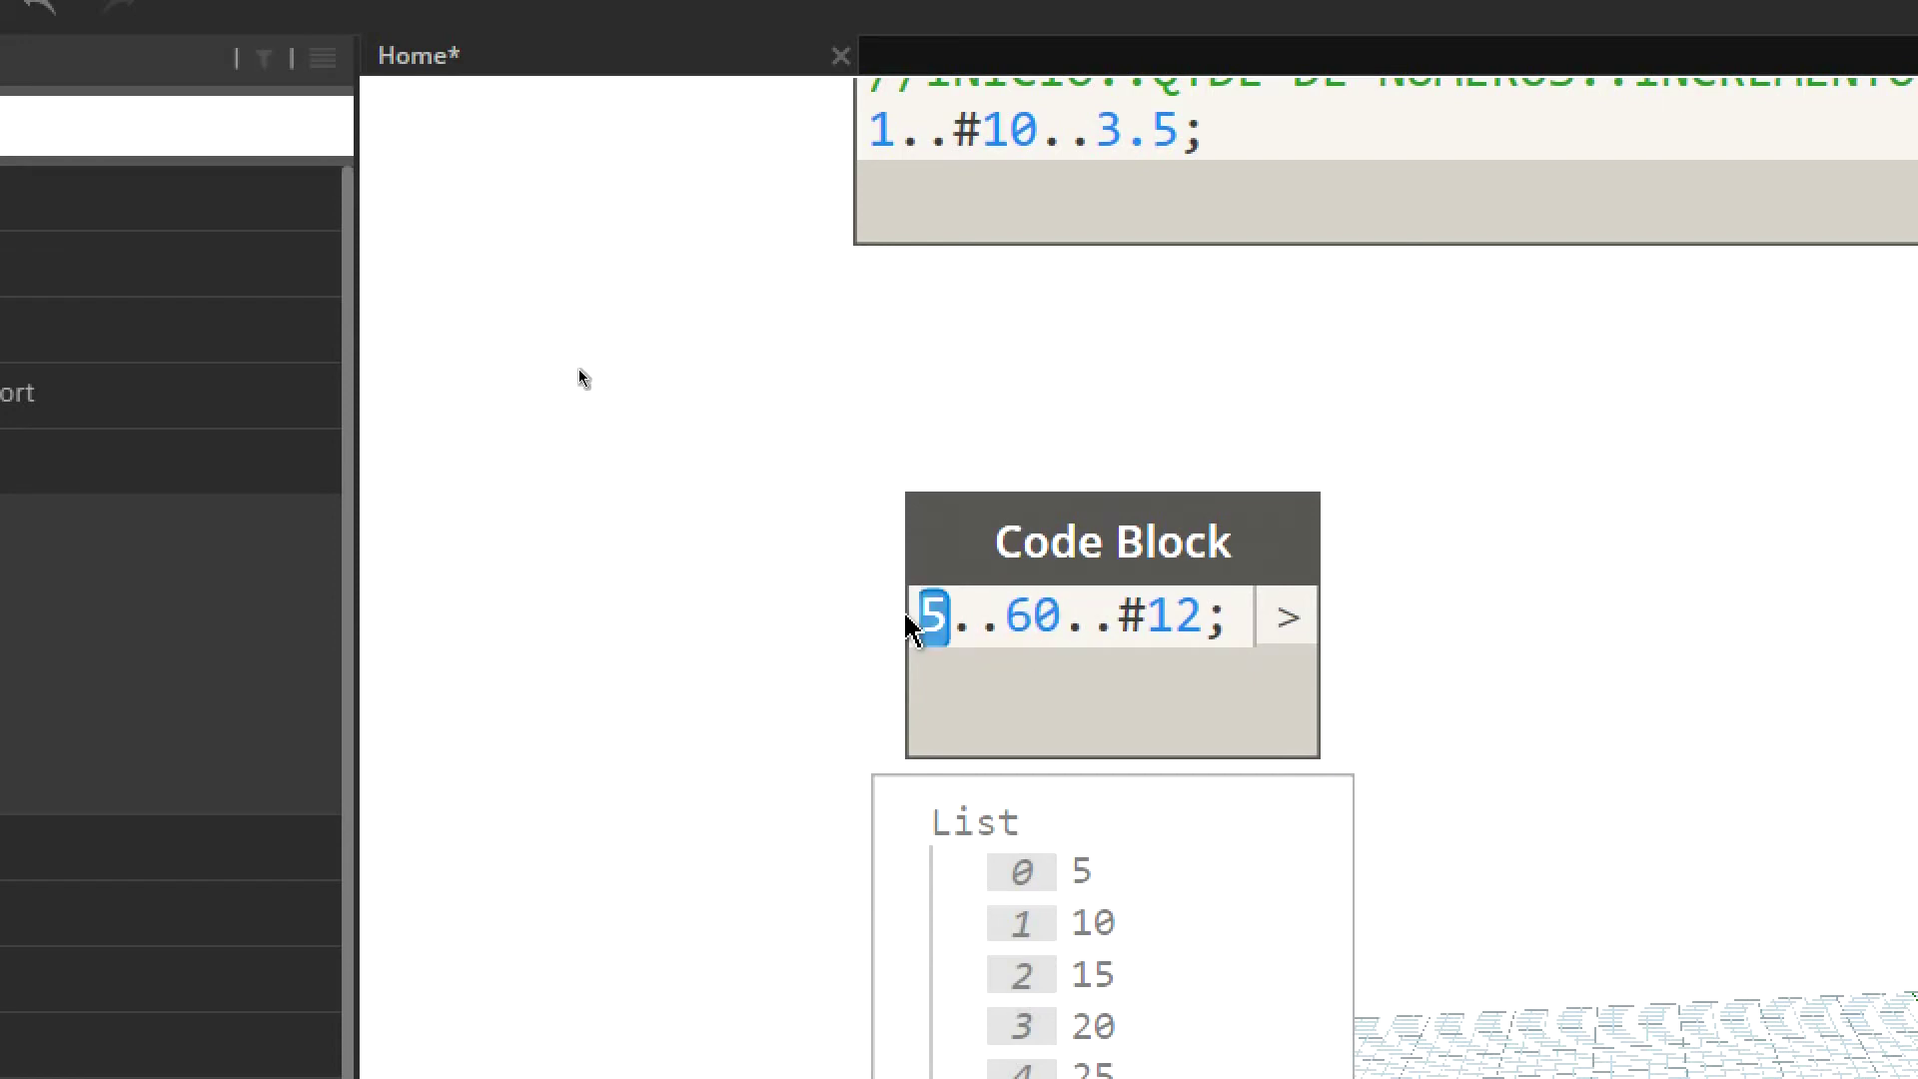
pyautogui.write('nUME')
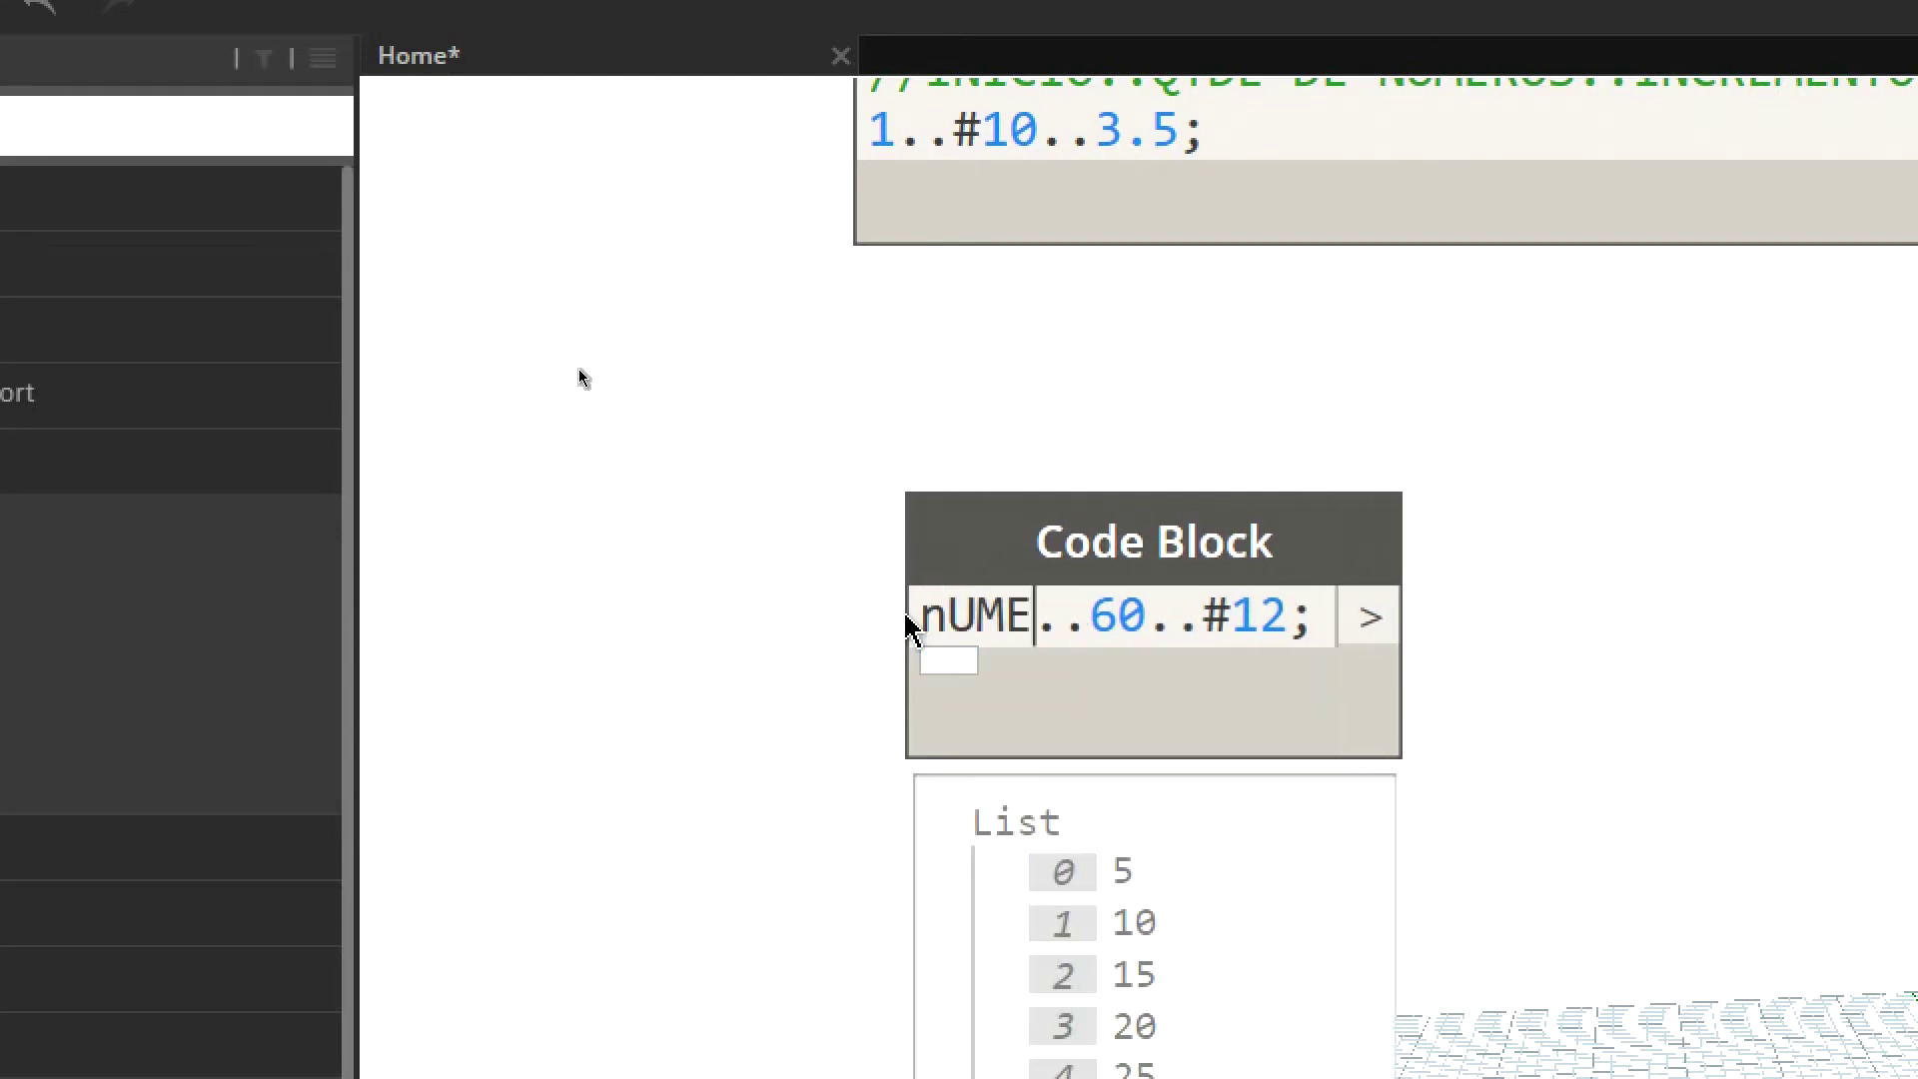
pyautogui.write('ROiNCICIAL')
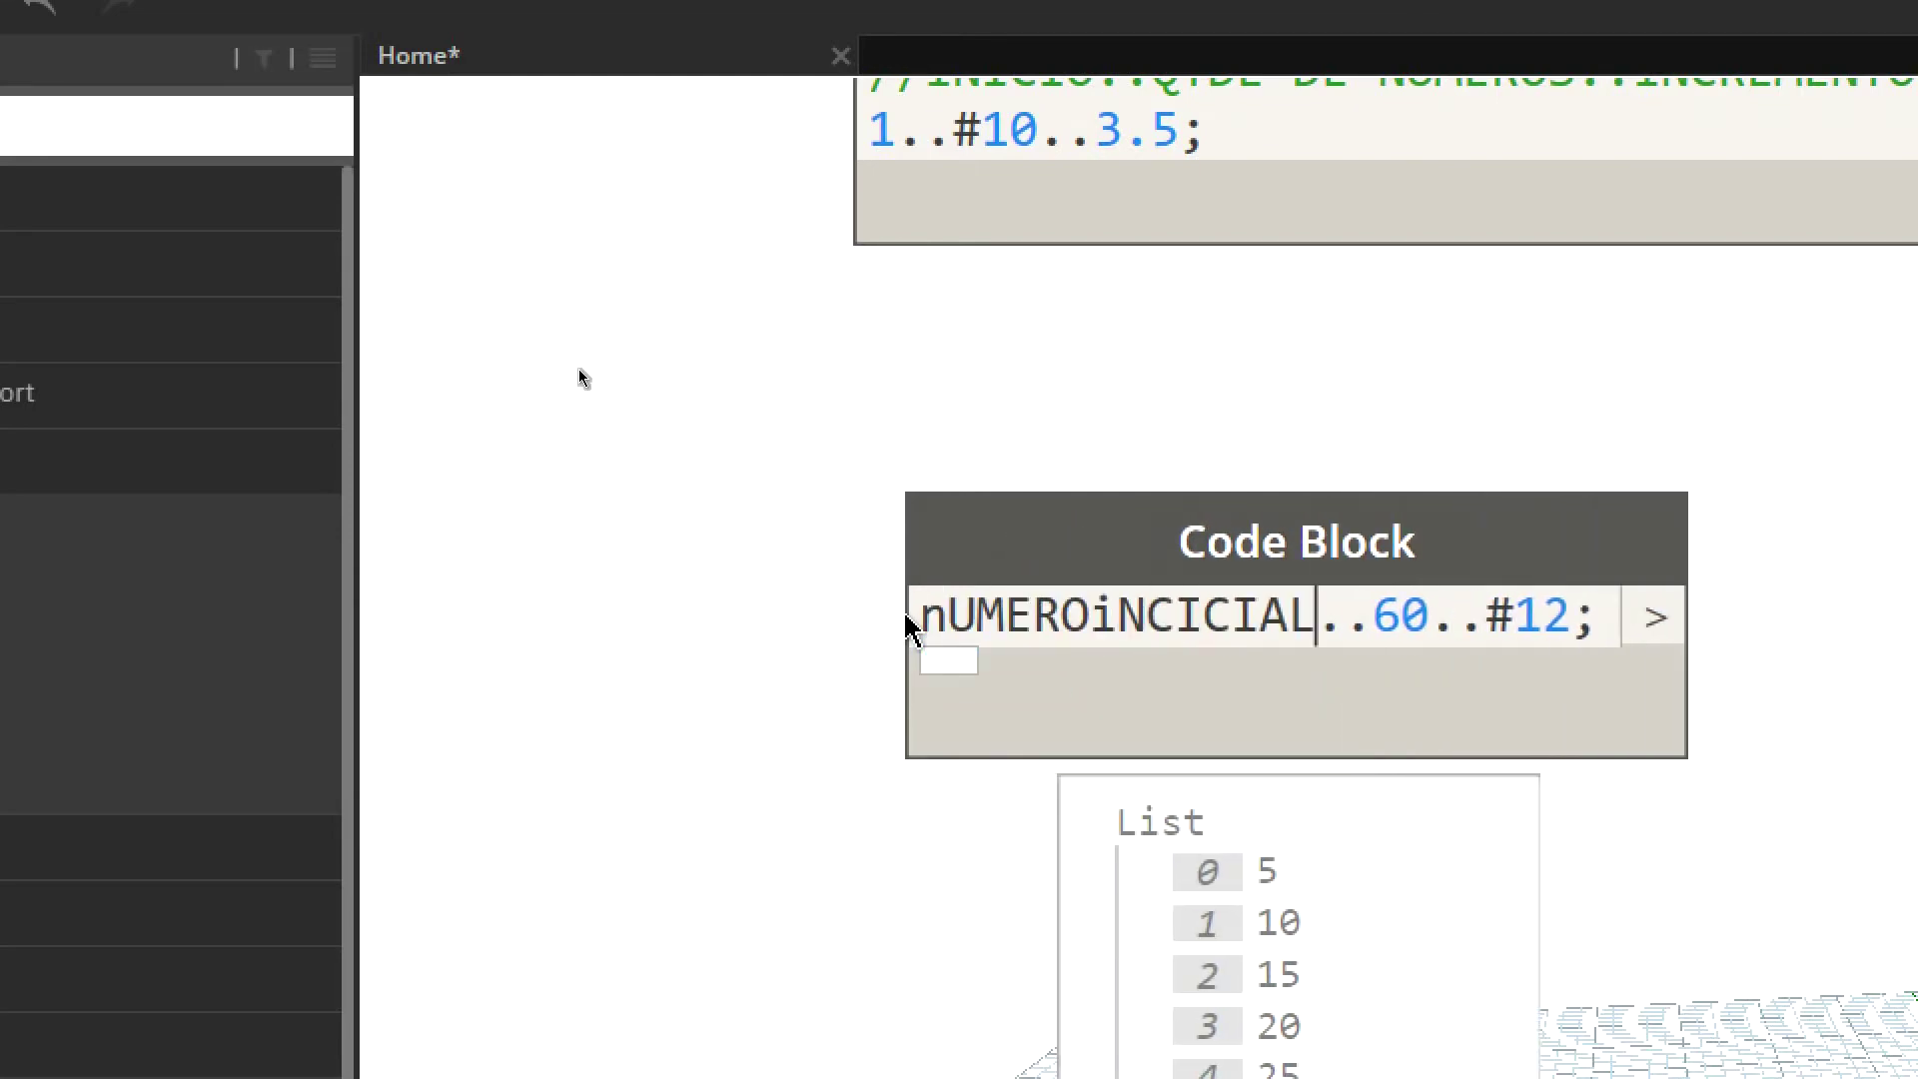
pyautogui.press('BackSpace')
pyautogui.press('BackSpace')
pyautogui.press('BackSpace')
pyautogui.press('BackSpace')
pyautogui.press('BackSpace')
pyautogui.press('BackSpace')
pyautogui.press('BackSpace')
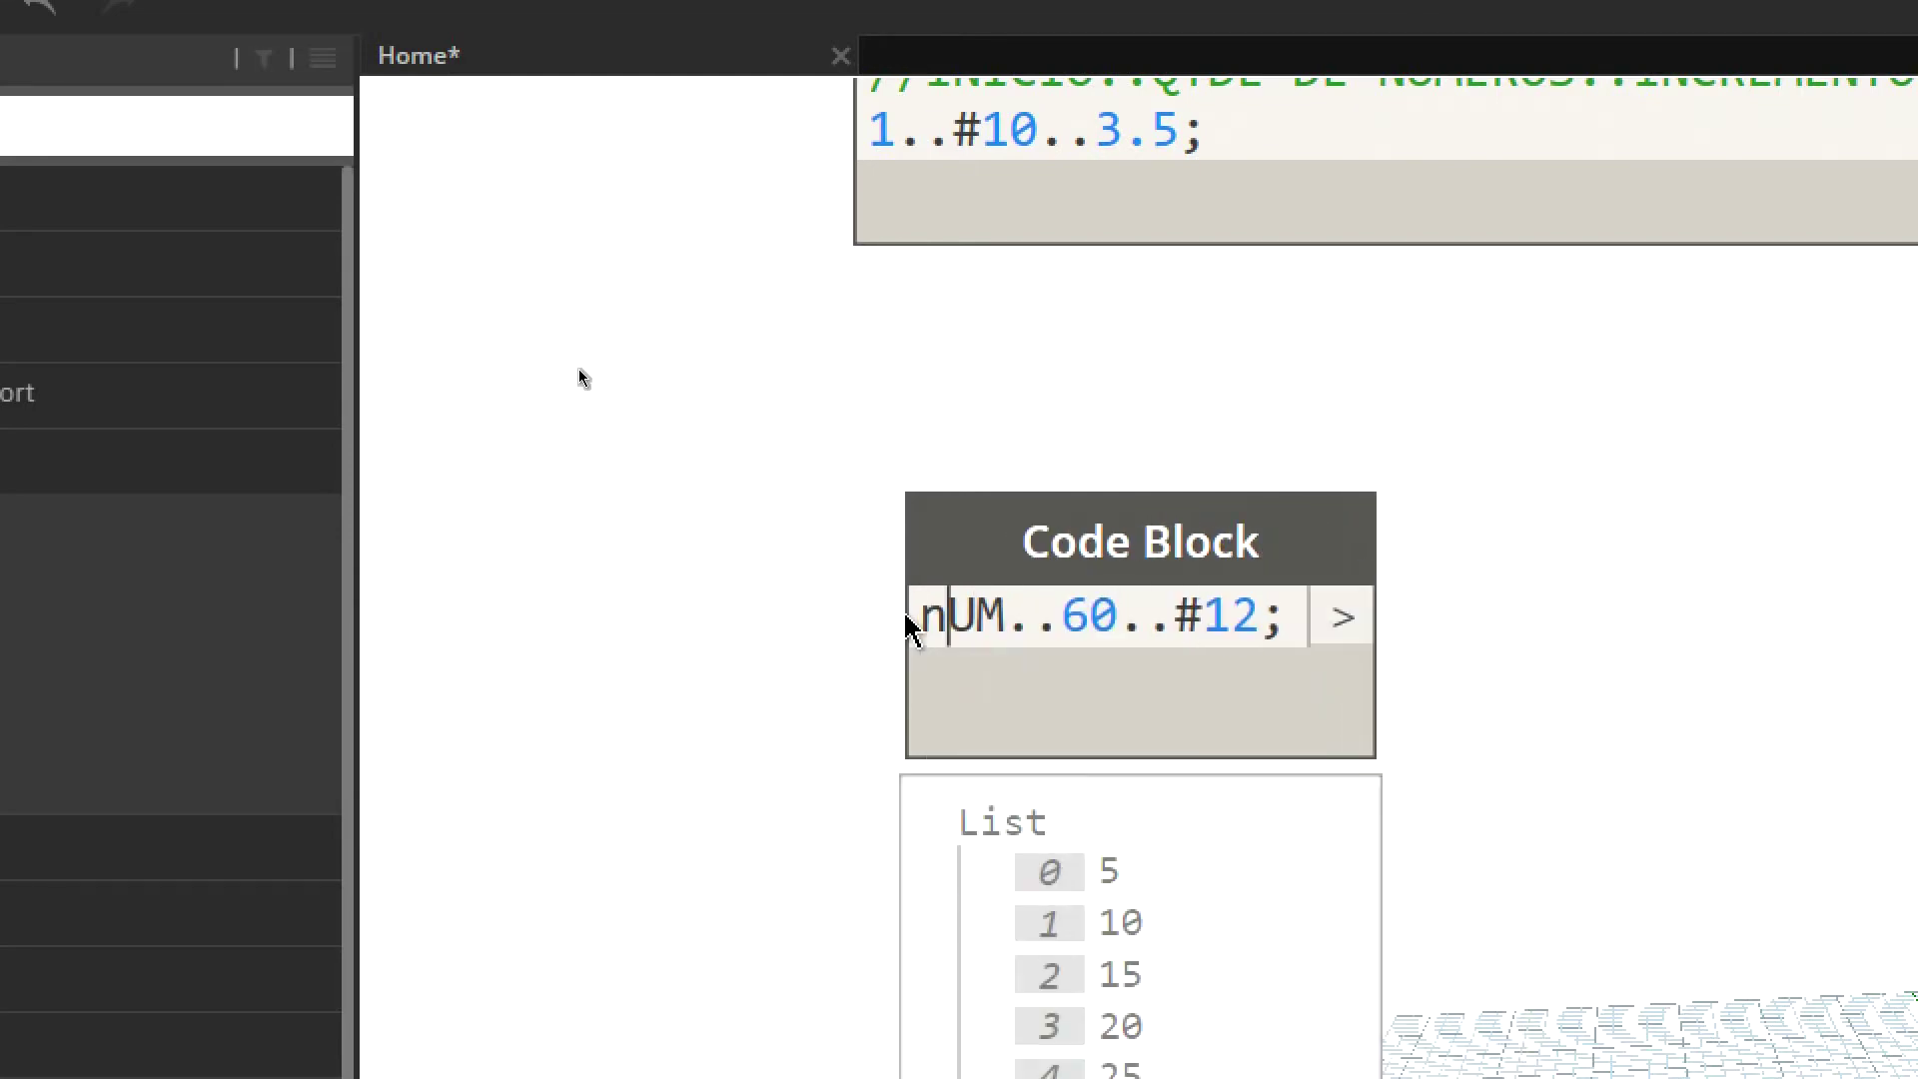
pyautogui.press('BackSpace')
pyautogui.press('BackSpace')
pyautogui.press('BackSpace')
pyautogui.write('NumeroI')
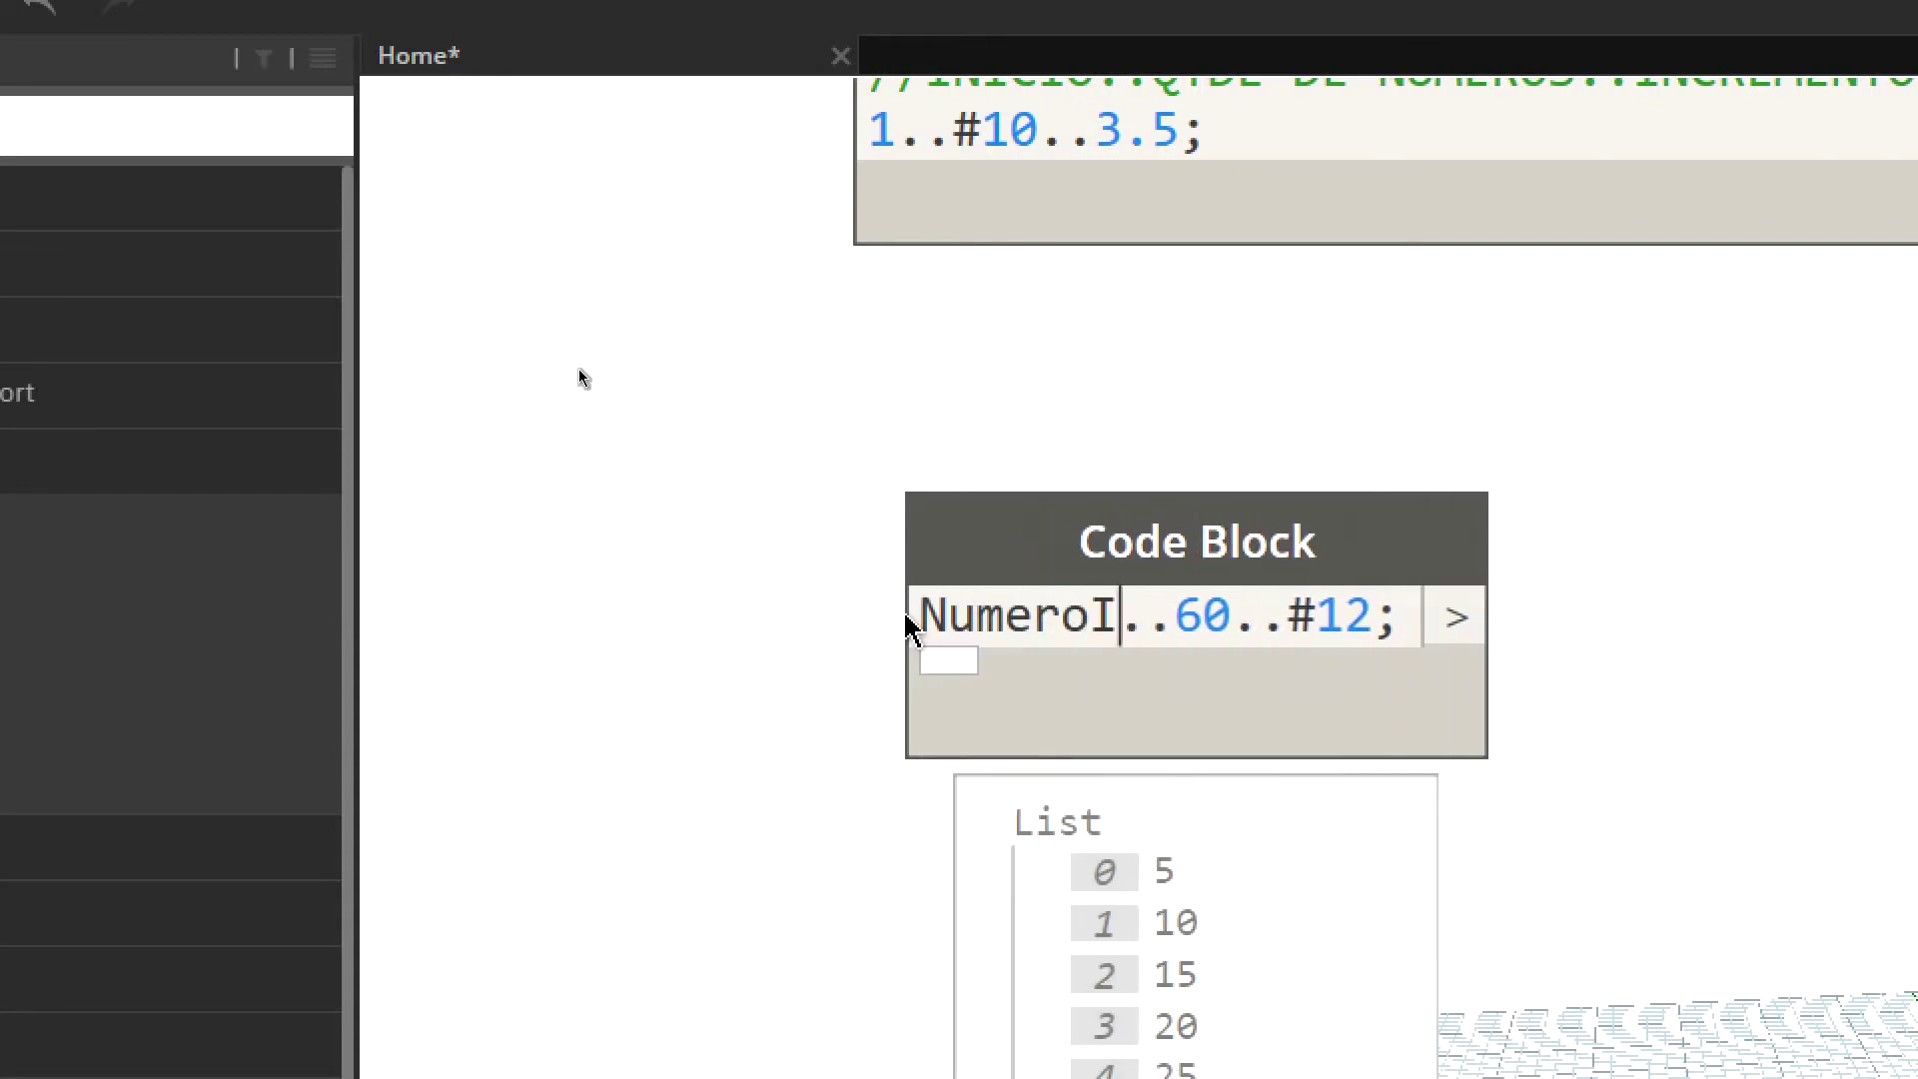
pyautogui.write('ncicial')
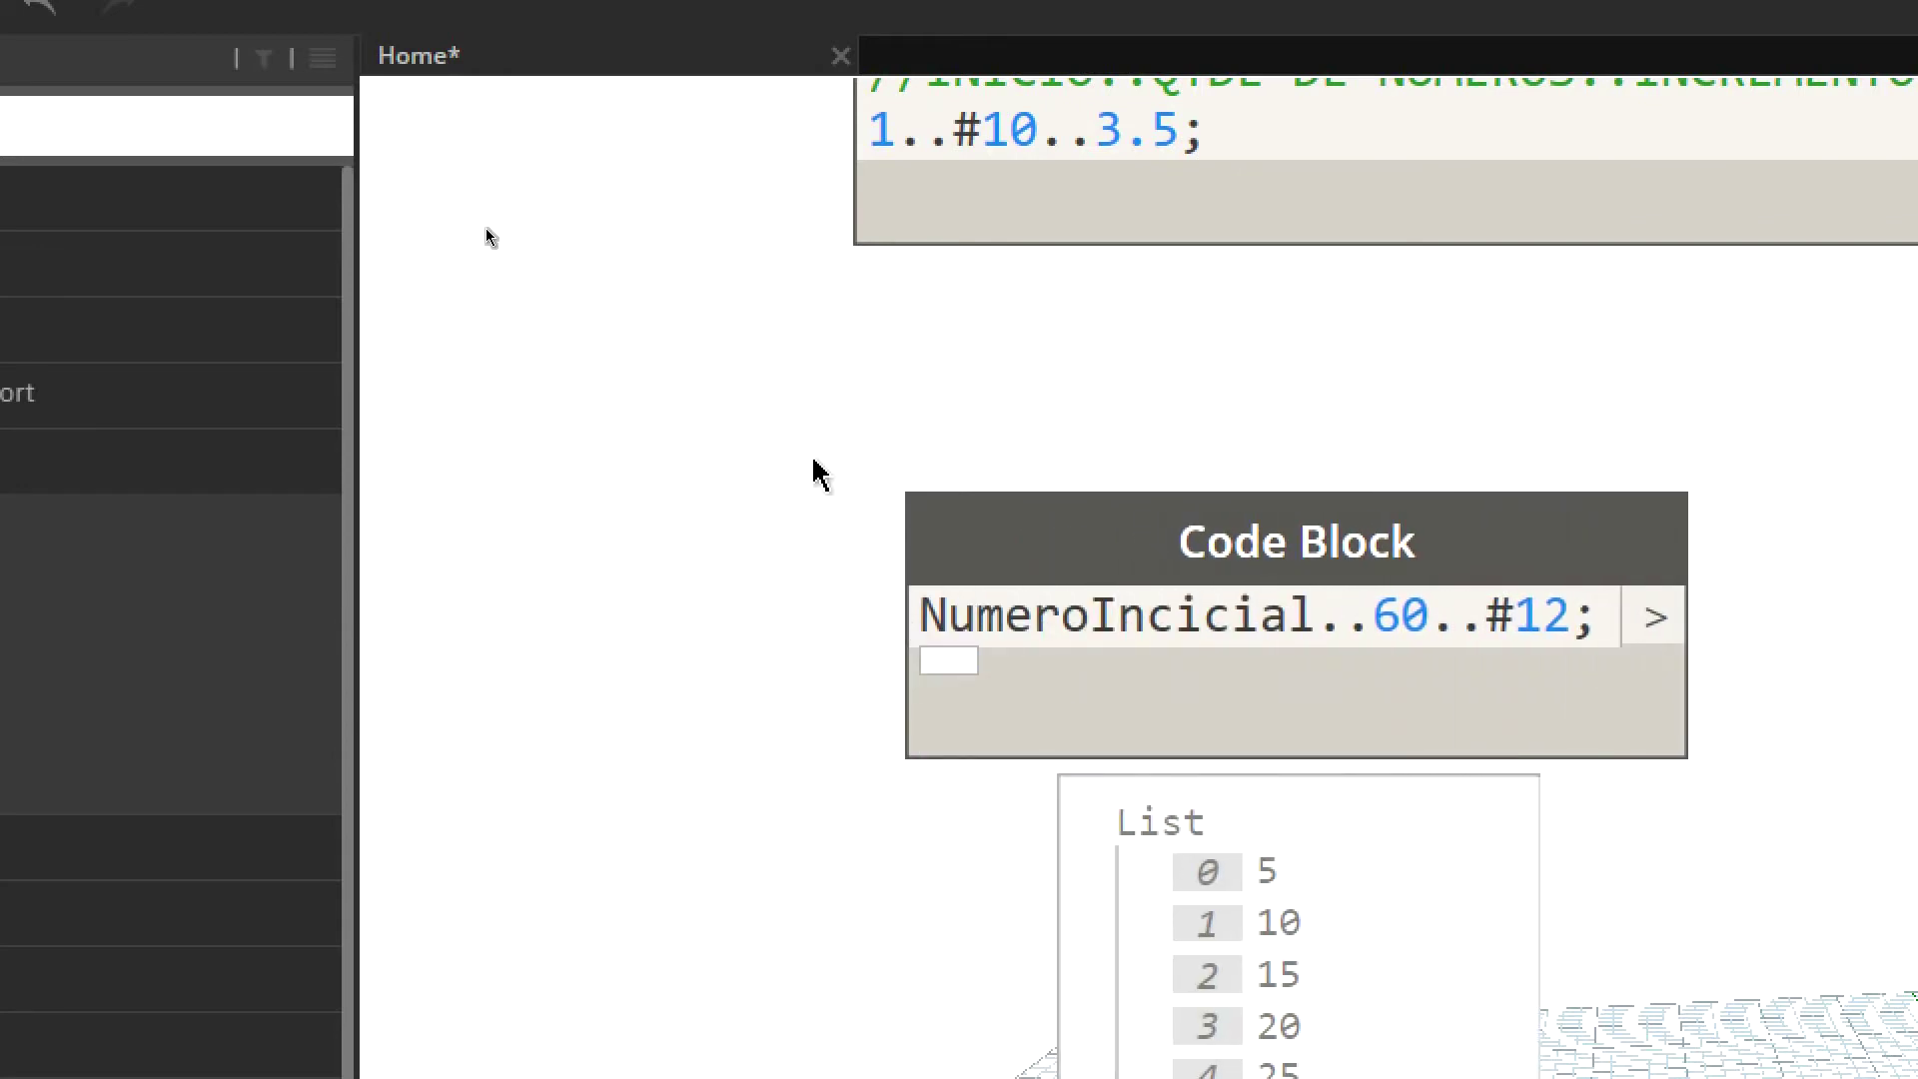
pyautogui.click(683, 300)
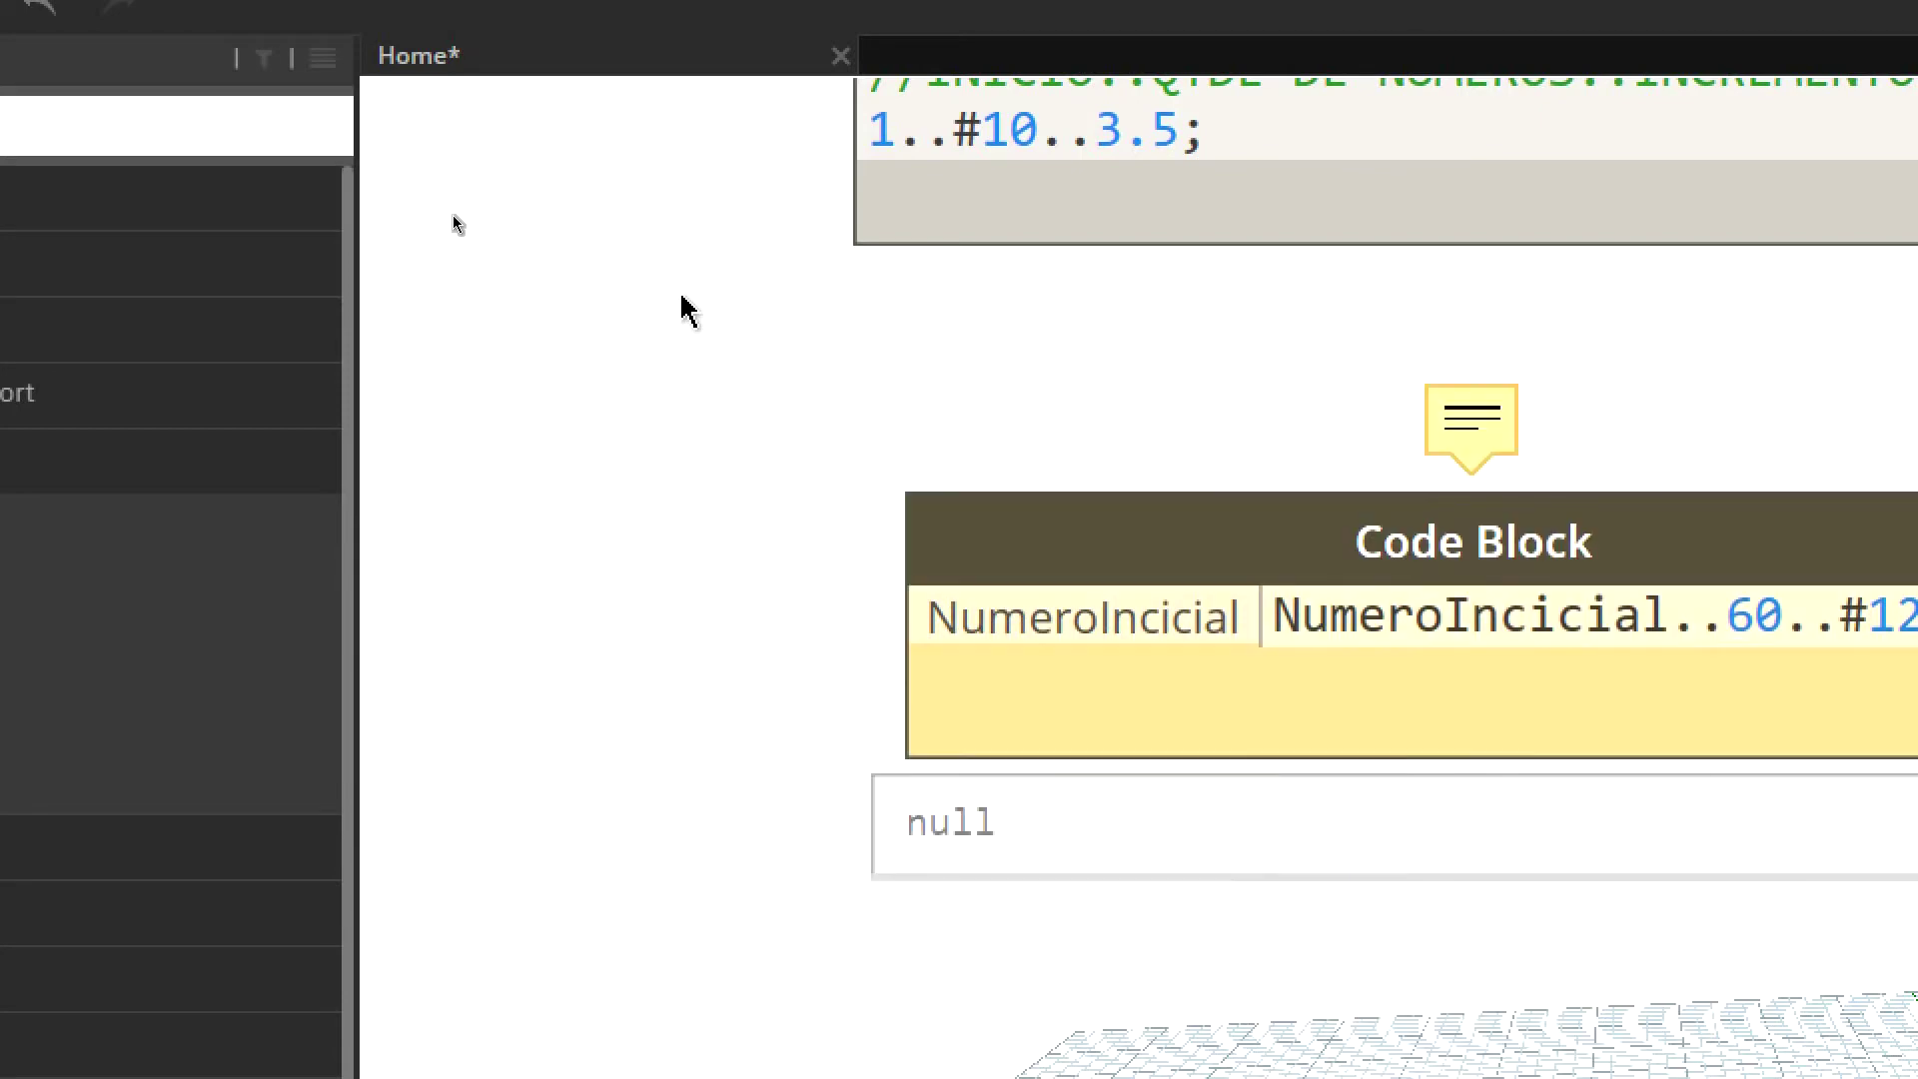
pyautogui.scroll(-2, 654, 308)
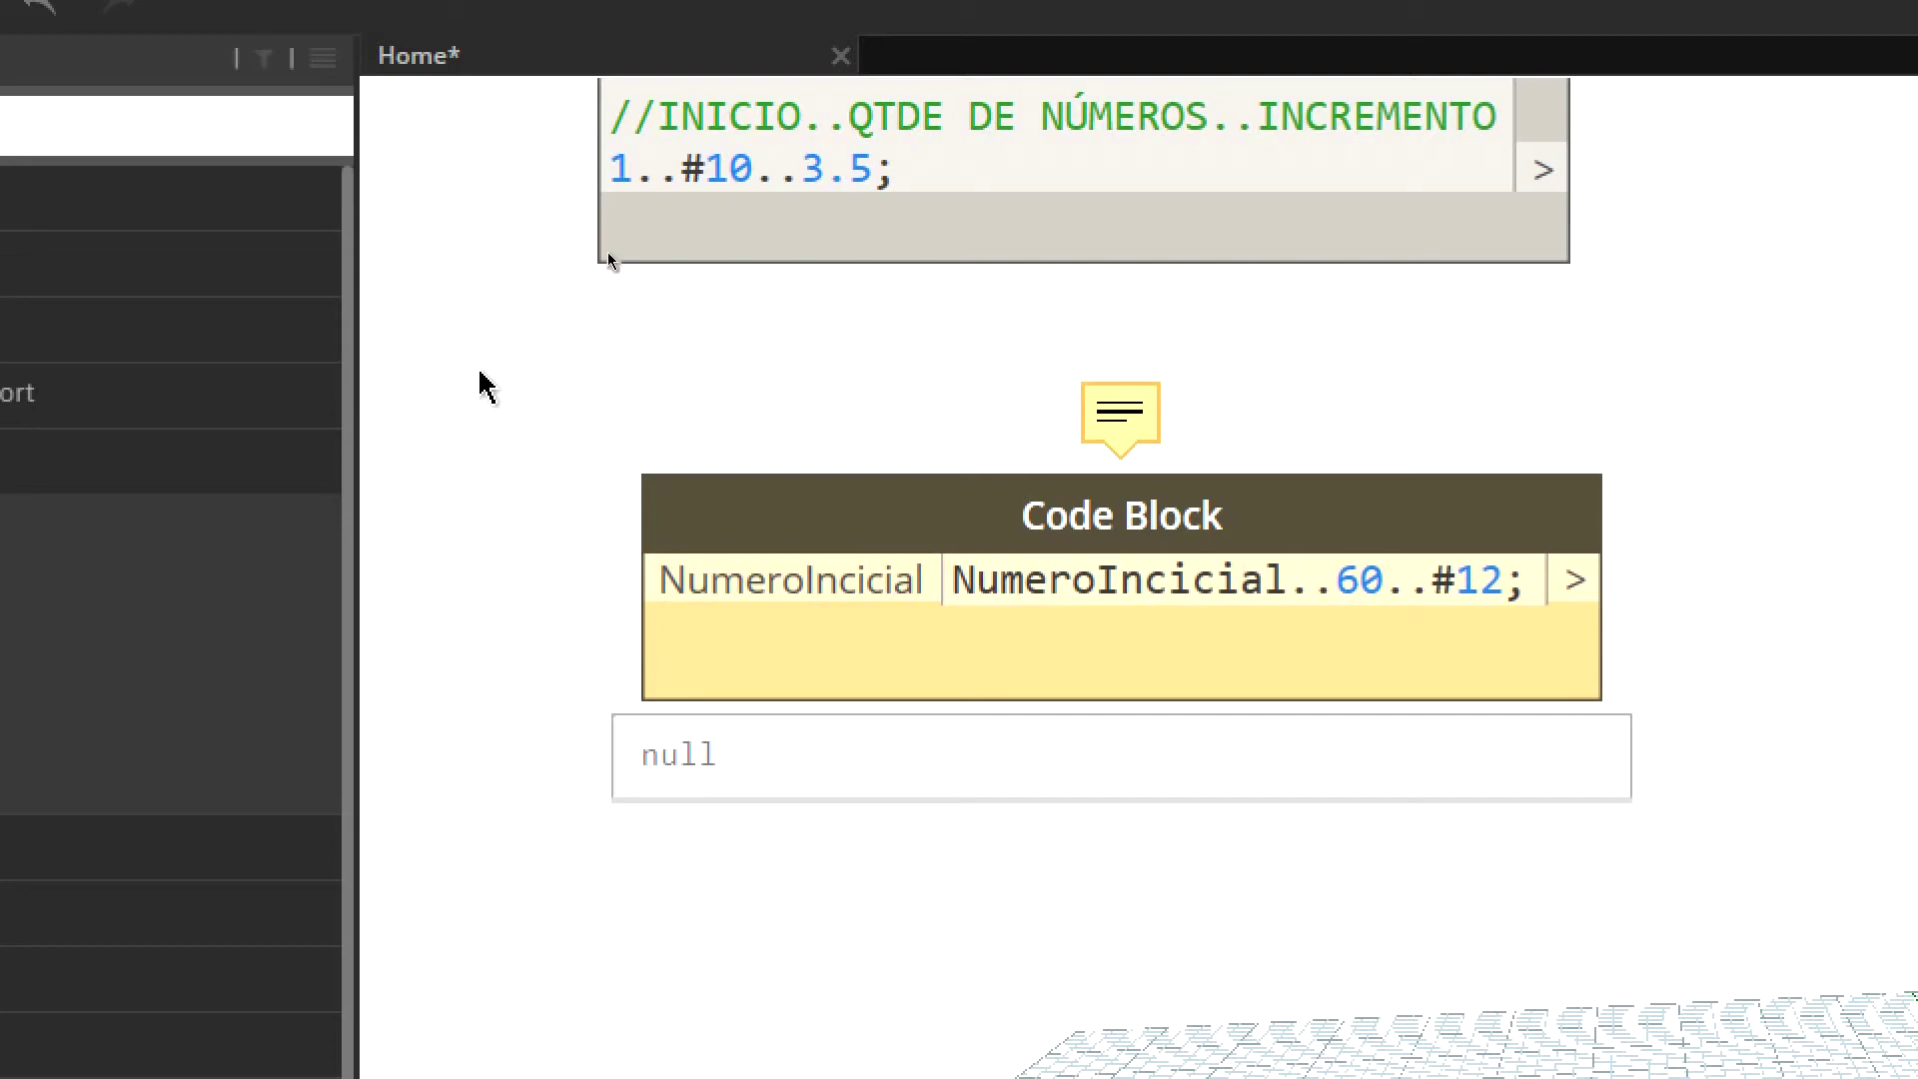
pyautogui.moveTo(1470, 424)
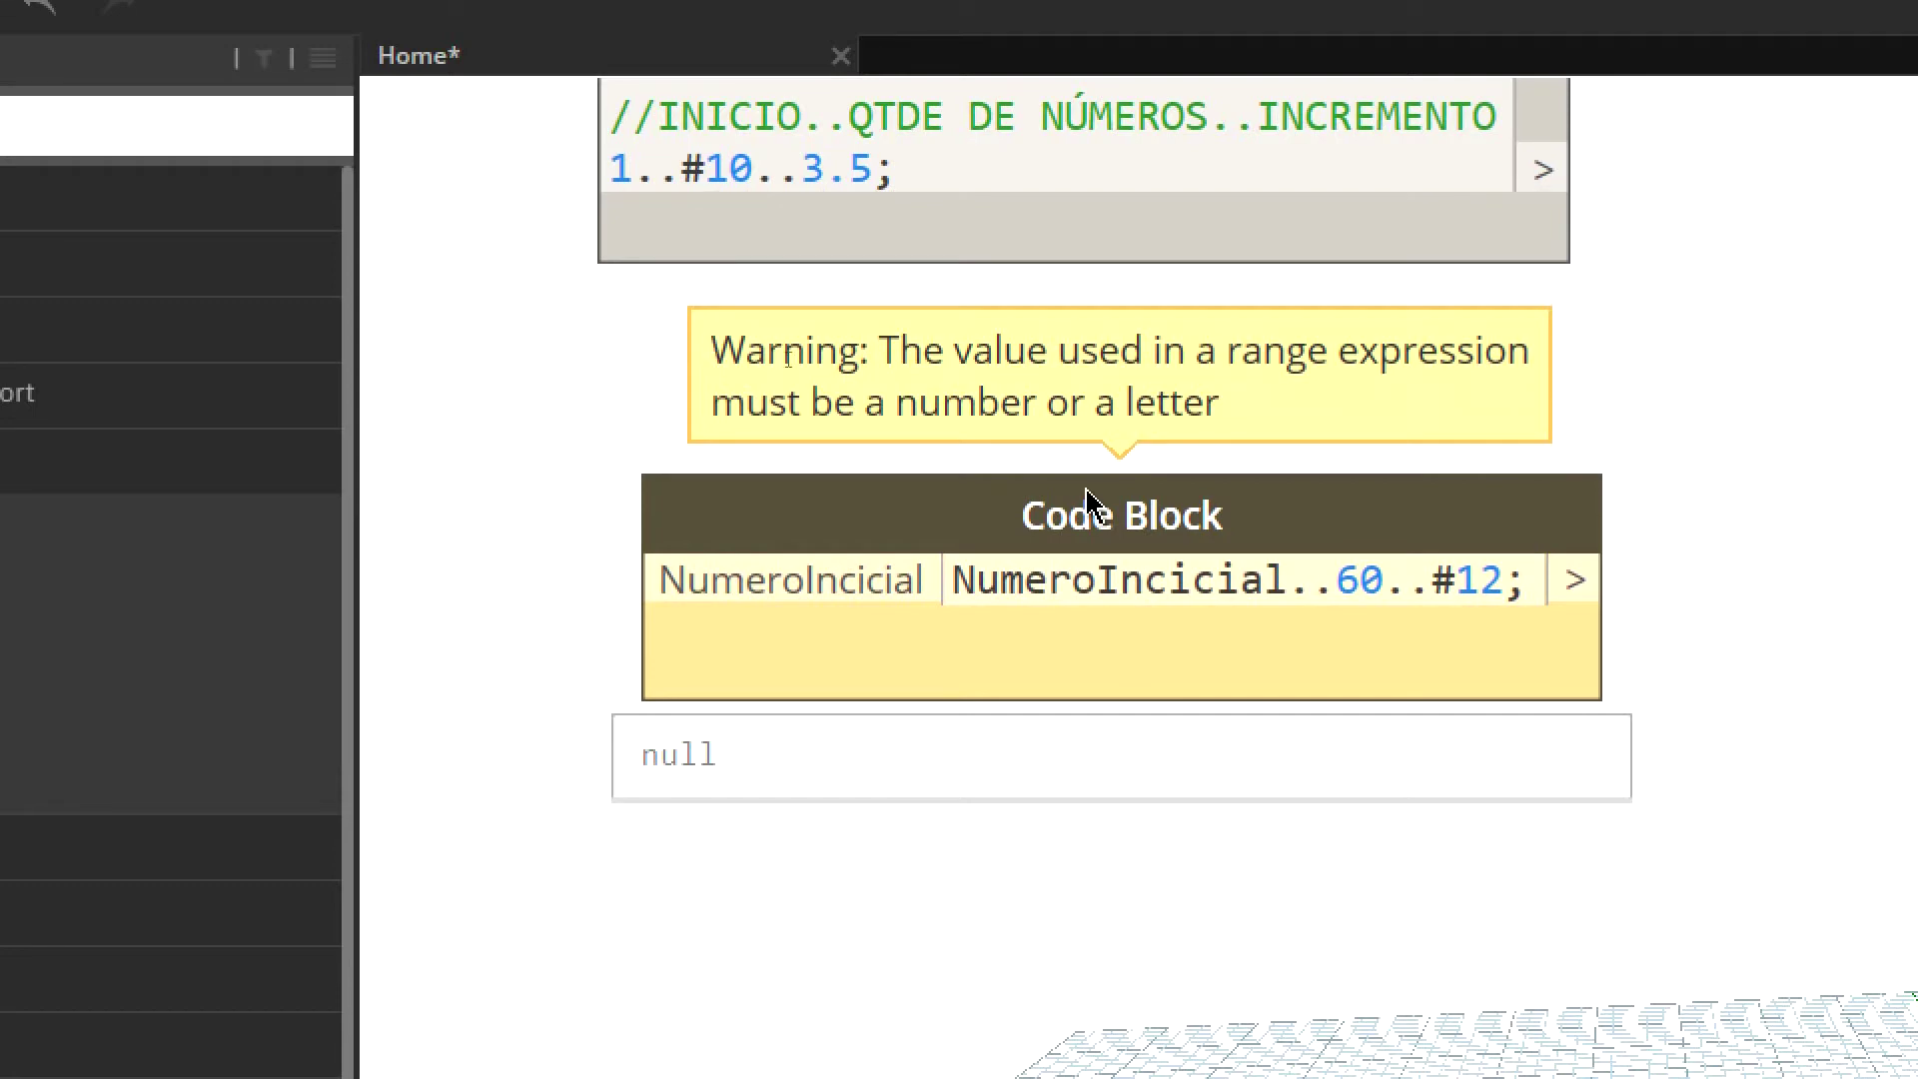
# Retype the variable NumeroIncicial as NumeroInicial and pan toward its new input.
pyautogui.moveTo(1289, 582); pyautogui.dragTo(954, 582)
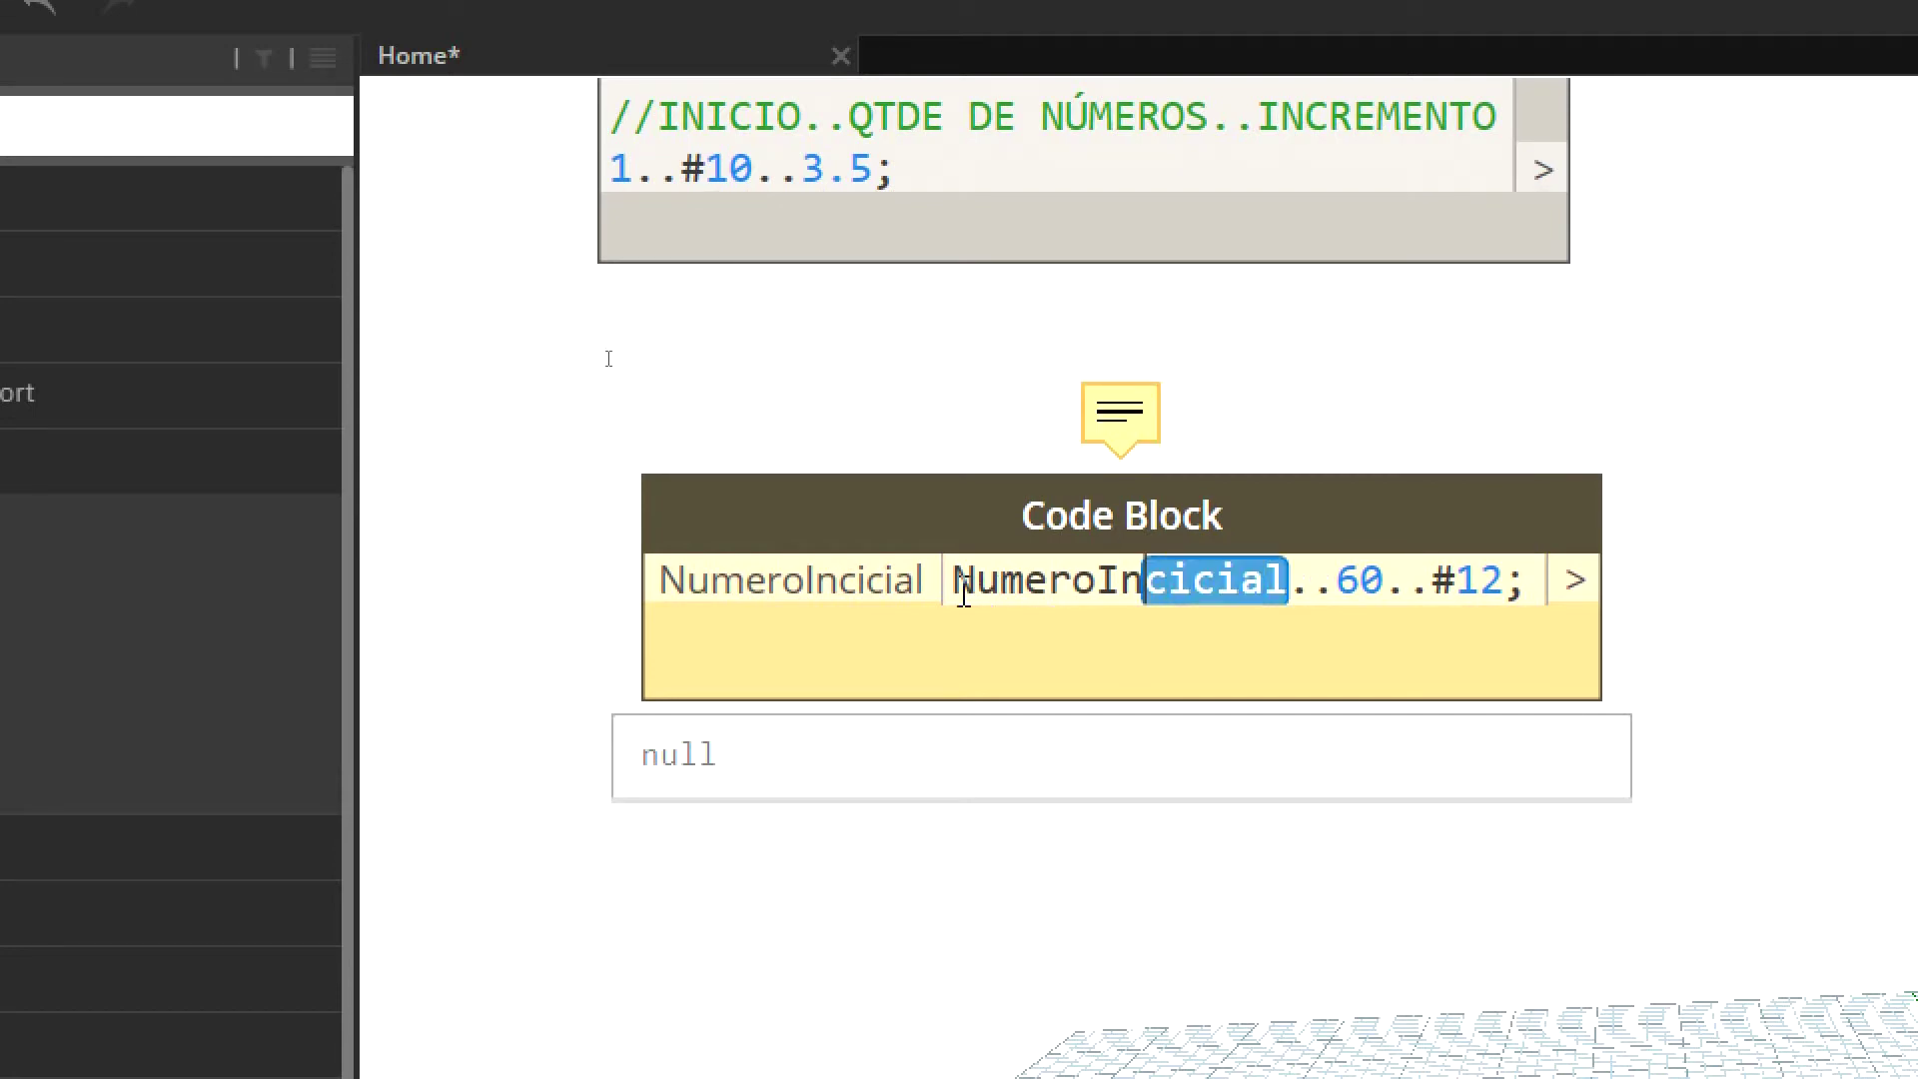
pyautogui.write('NumeroInicial')
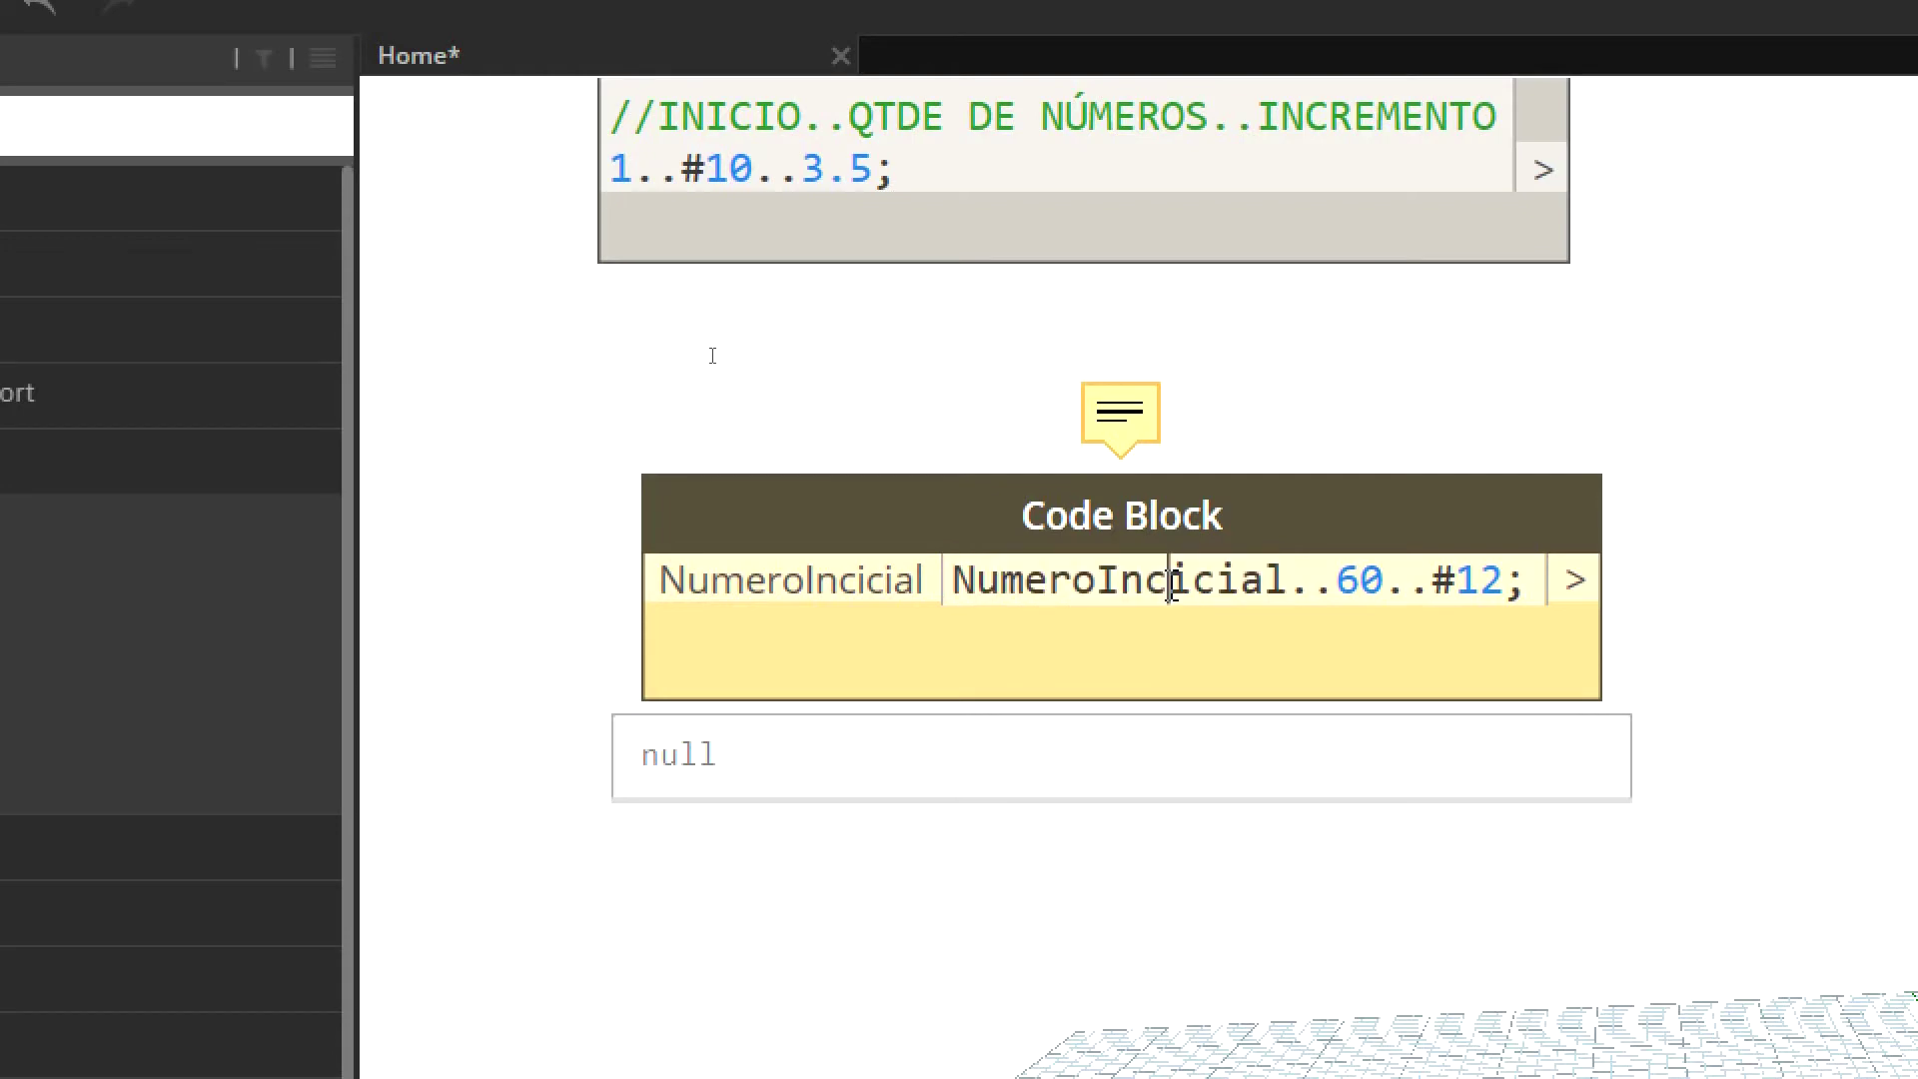
pyautogui.click(718, 321)
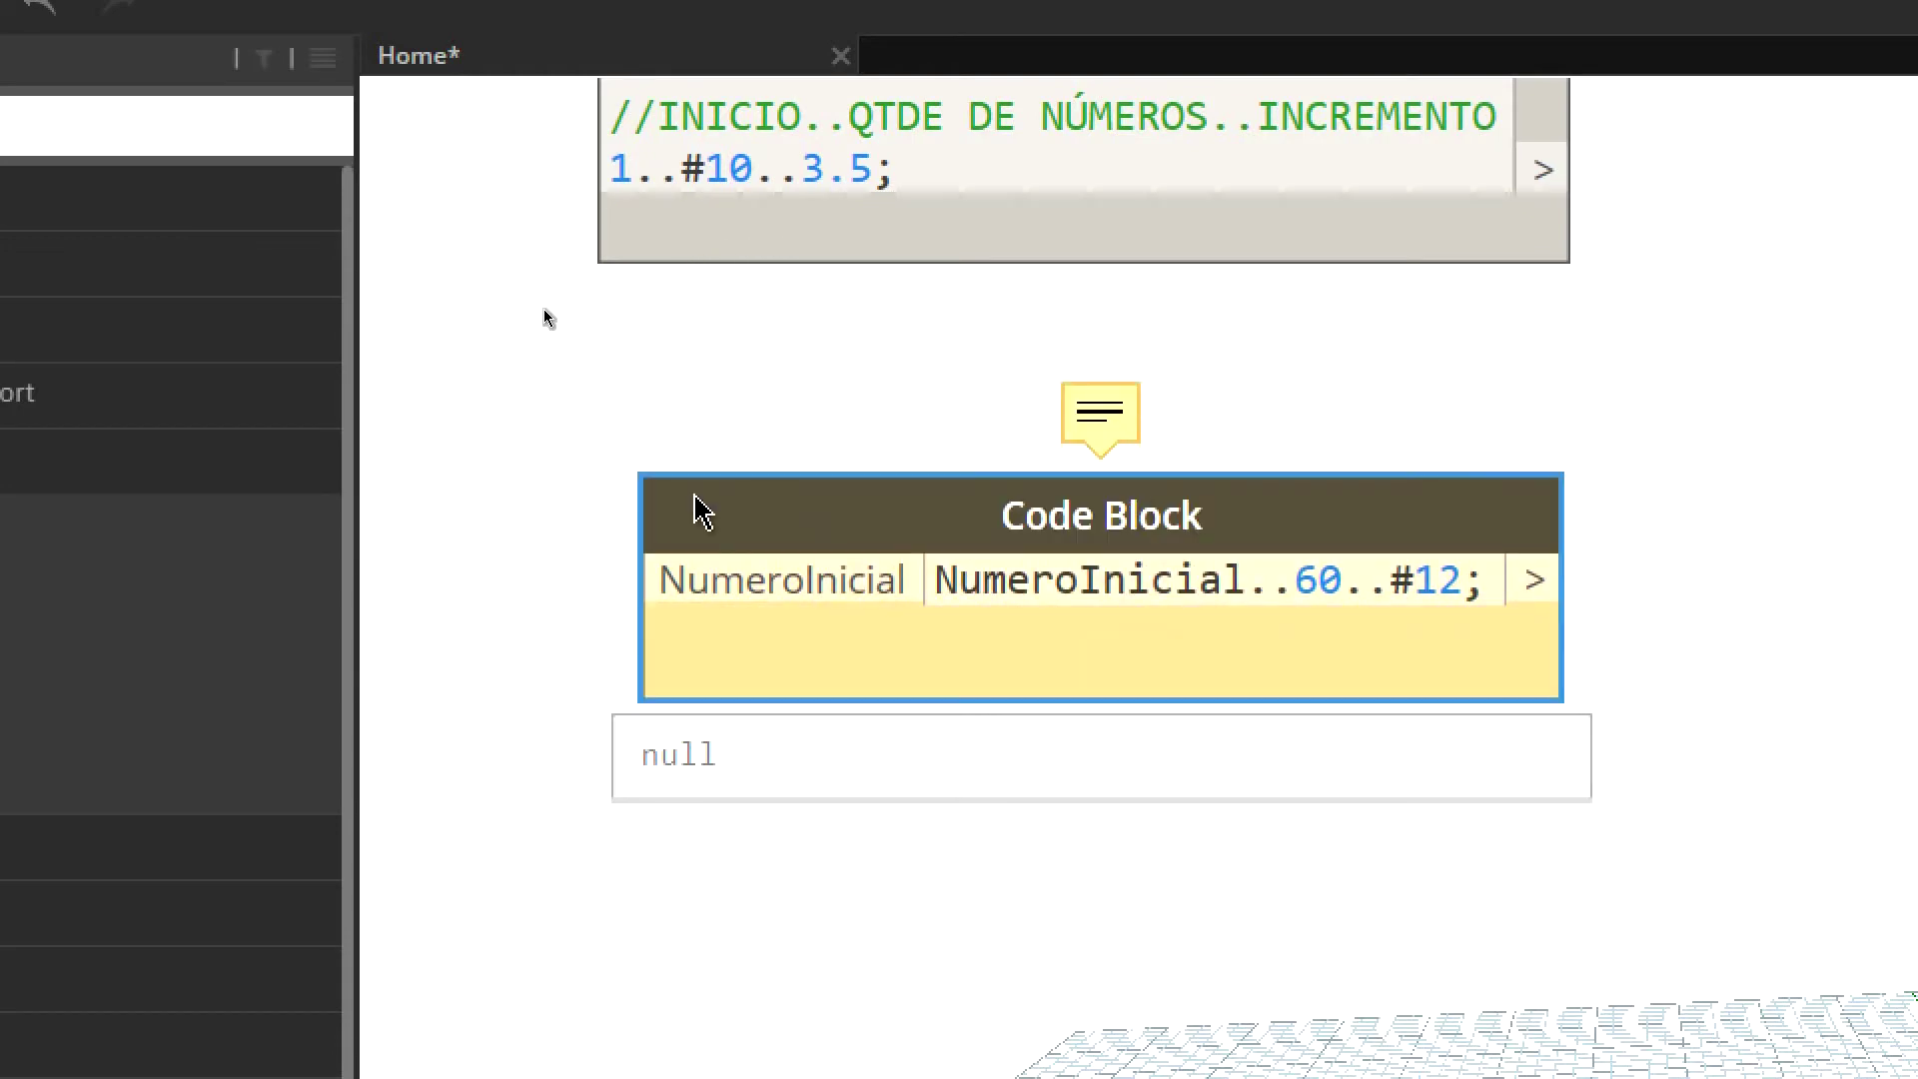
pyautogui.moveTo(698, 506); pyautogui.dragTo(887, 592, button='middle')
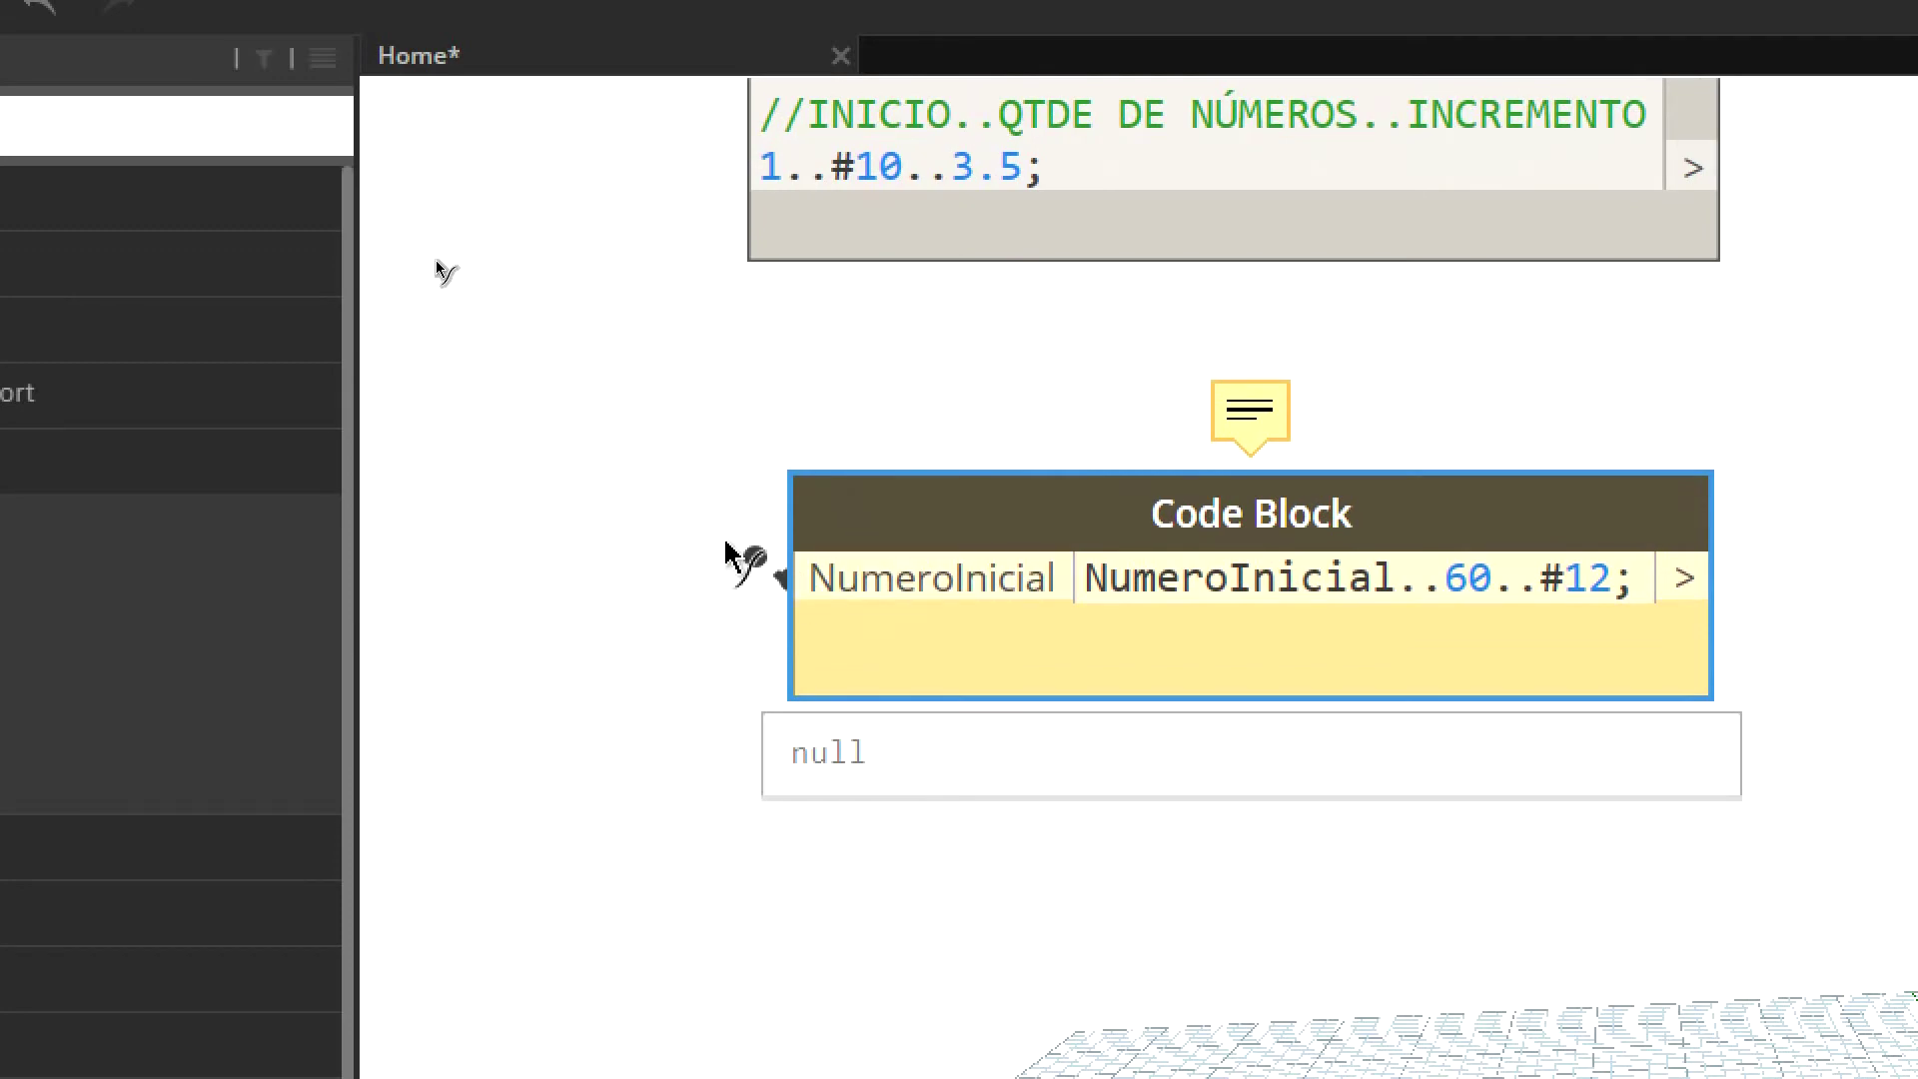
pyautogui.moveTo(887, 591); pyautogui.dragTo(642, 397)
pyautogui.scroll(-2, 645, 343)
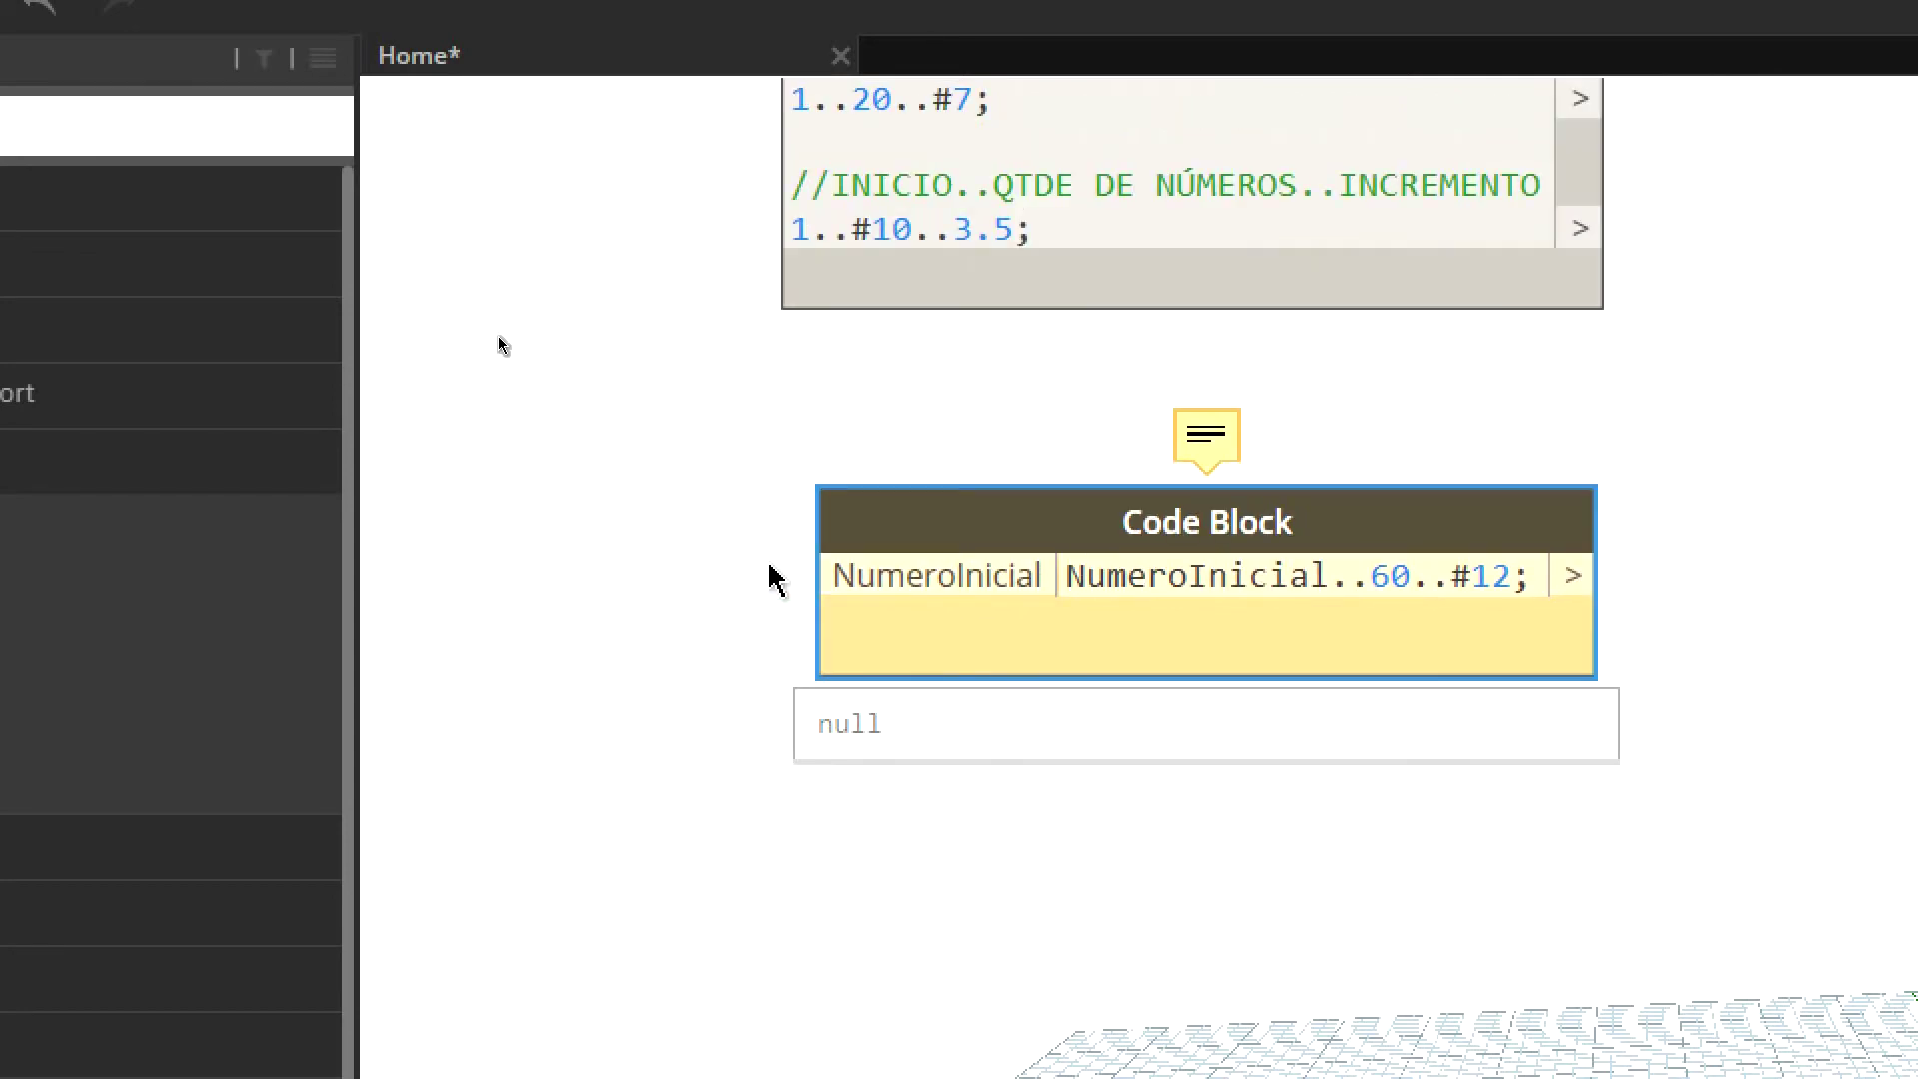
# Place a Number node left of the Code Block and wire it to NumeroInicial.
pyautogui.rightClick(673, 531)
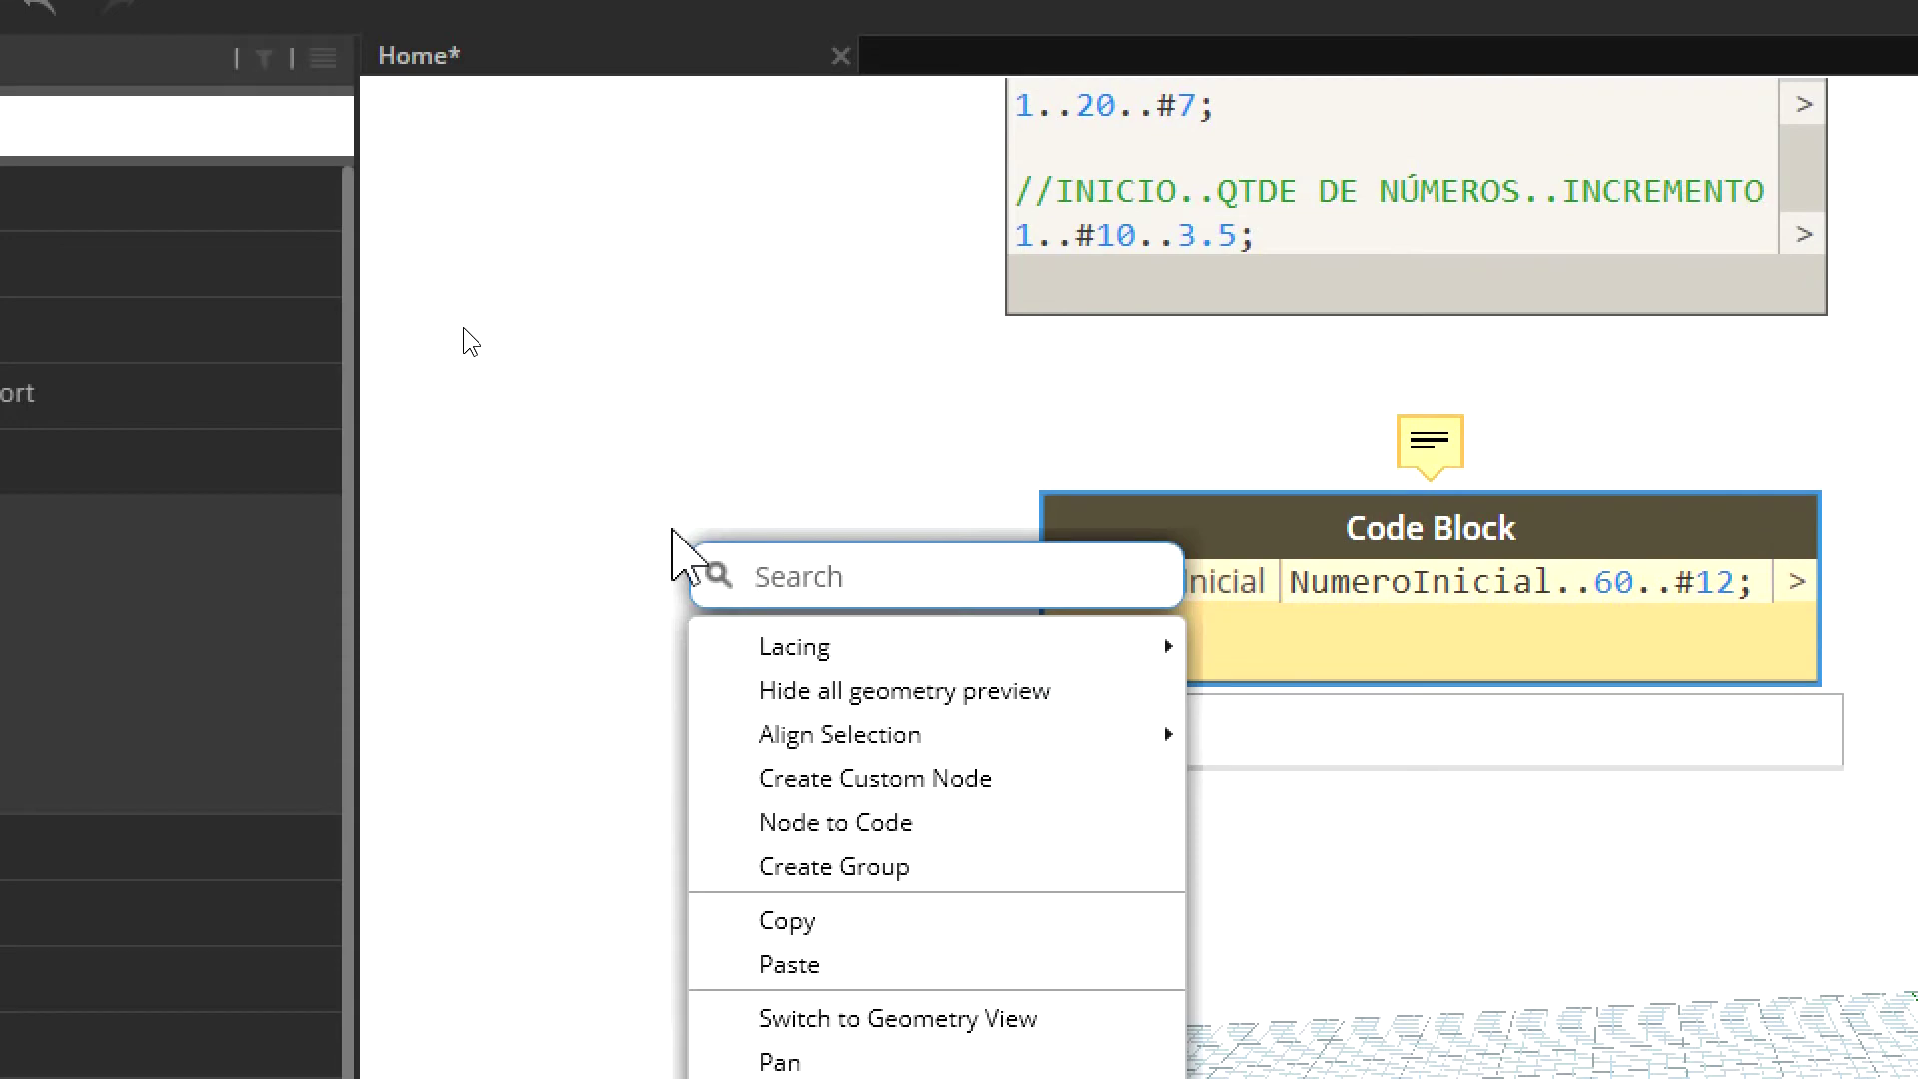
pyautogui.write('number')
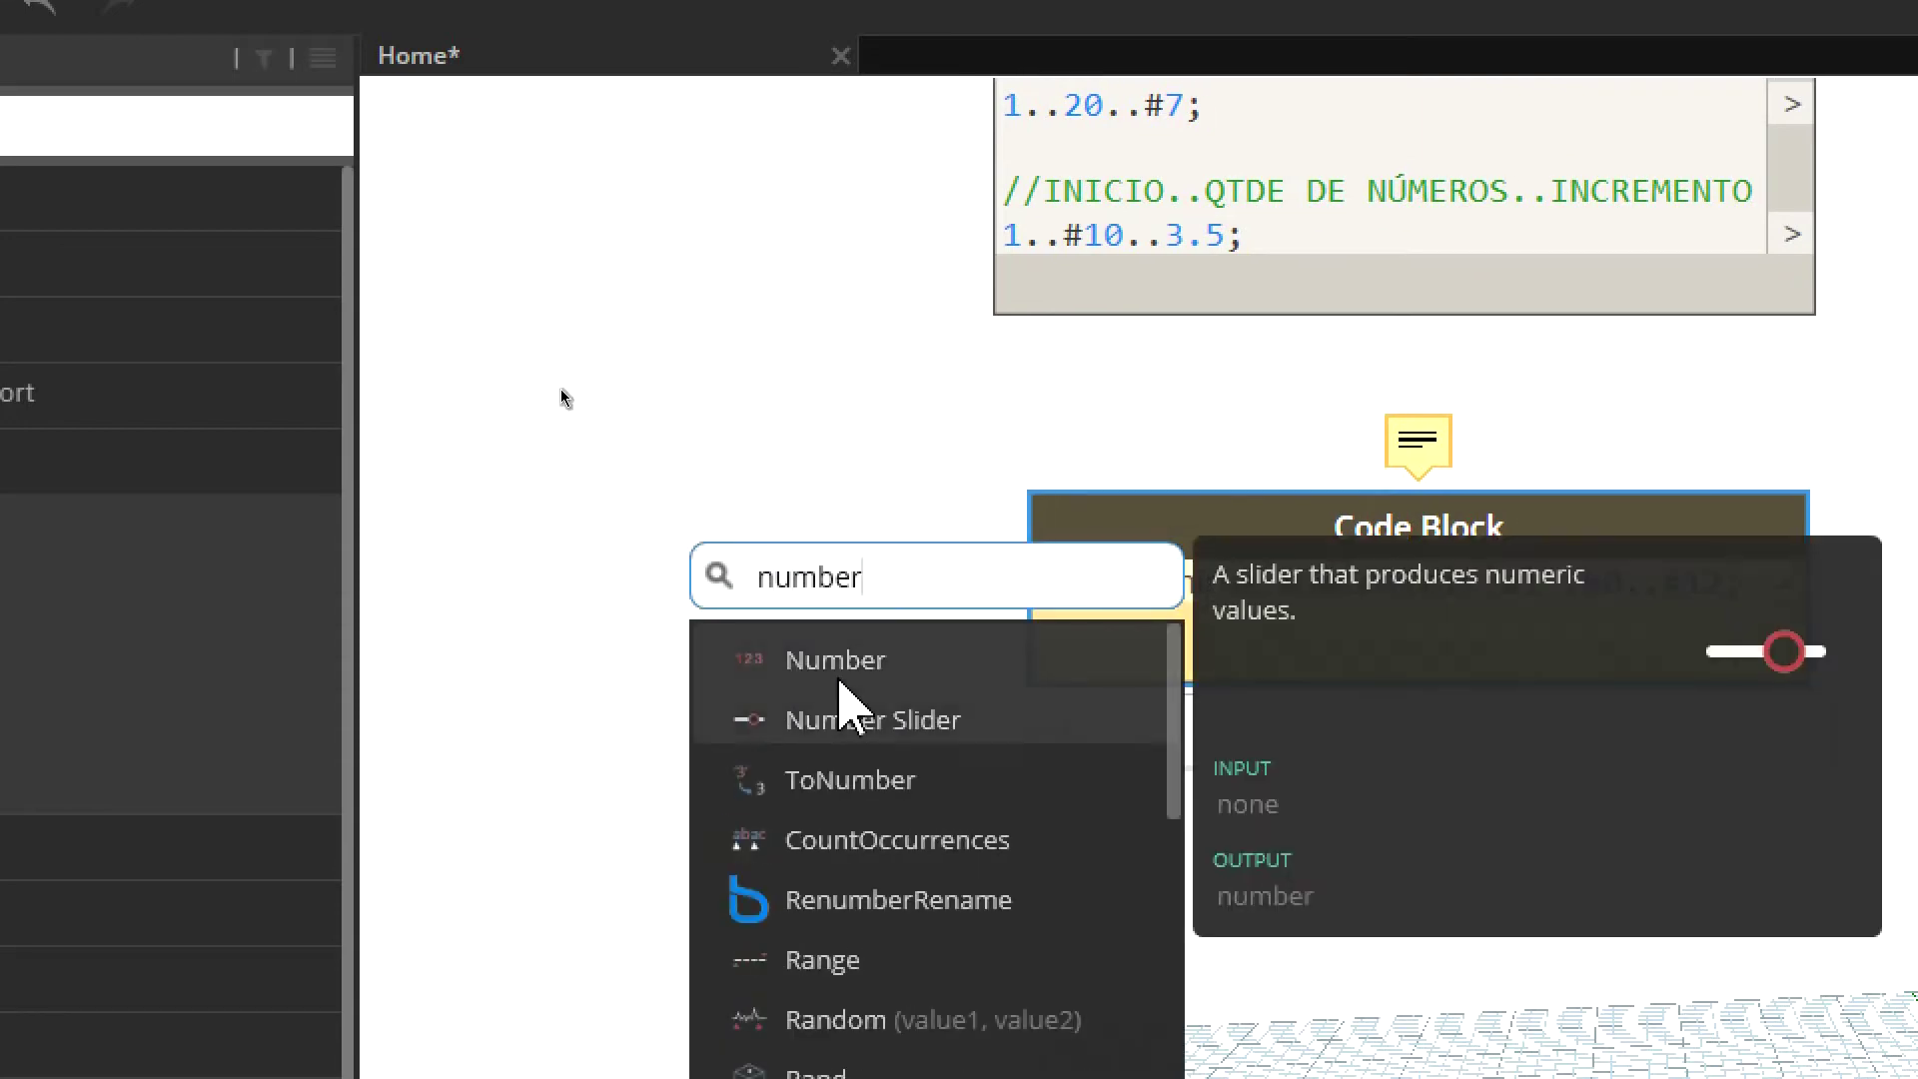
pyautogui.click(854, 661)
pyautogui.moveTo(920, 697); pyautogui.dragTo(591, 492)
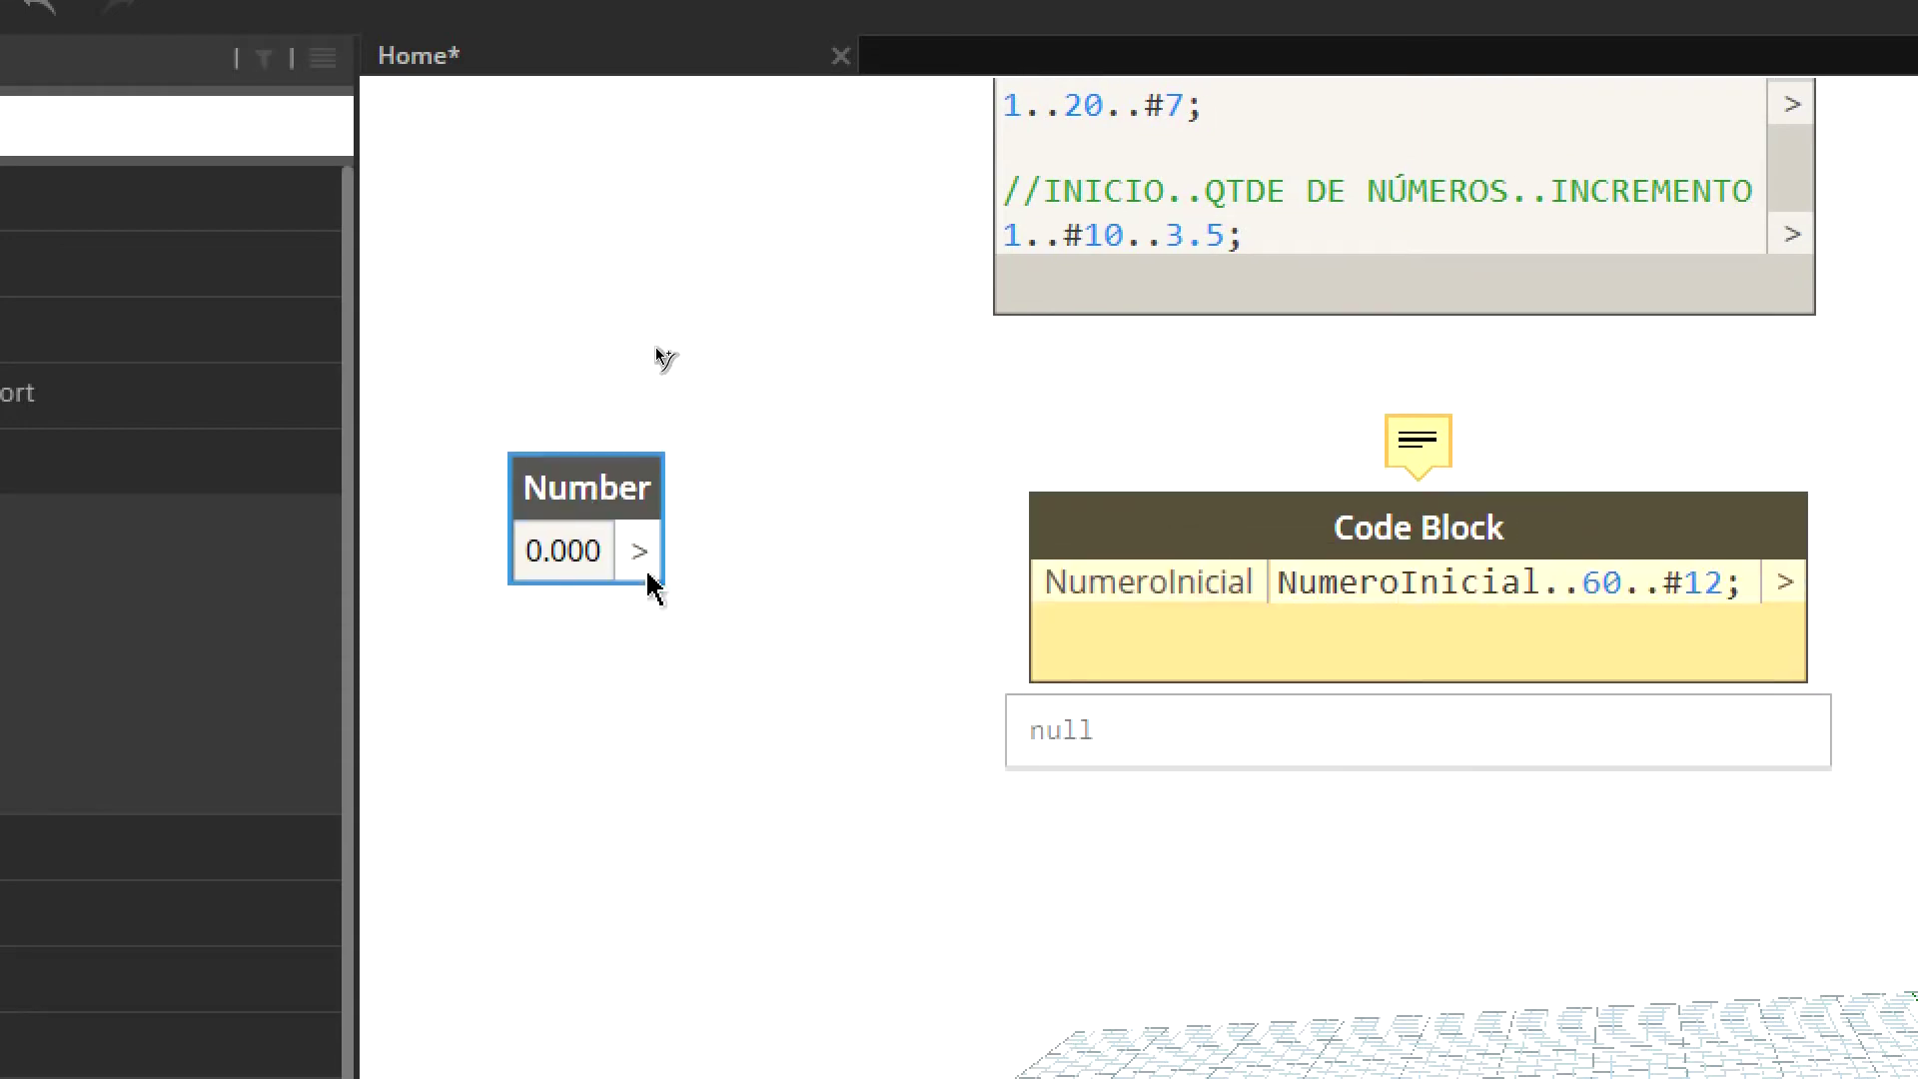
pyautogui.moveTo(649, 559); pyautogui.dragTo(1027, 581)
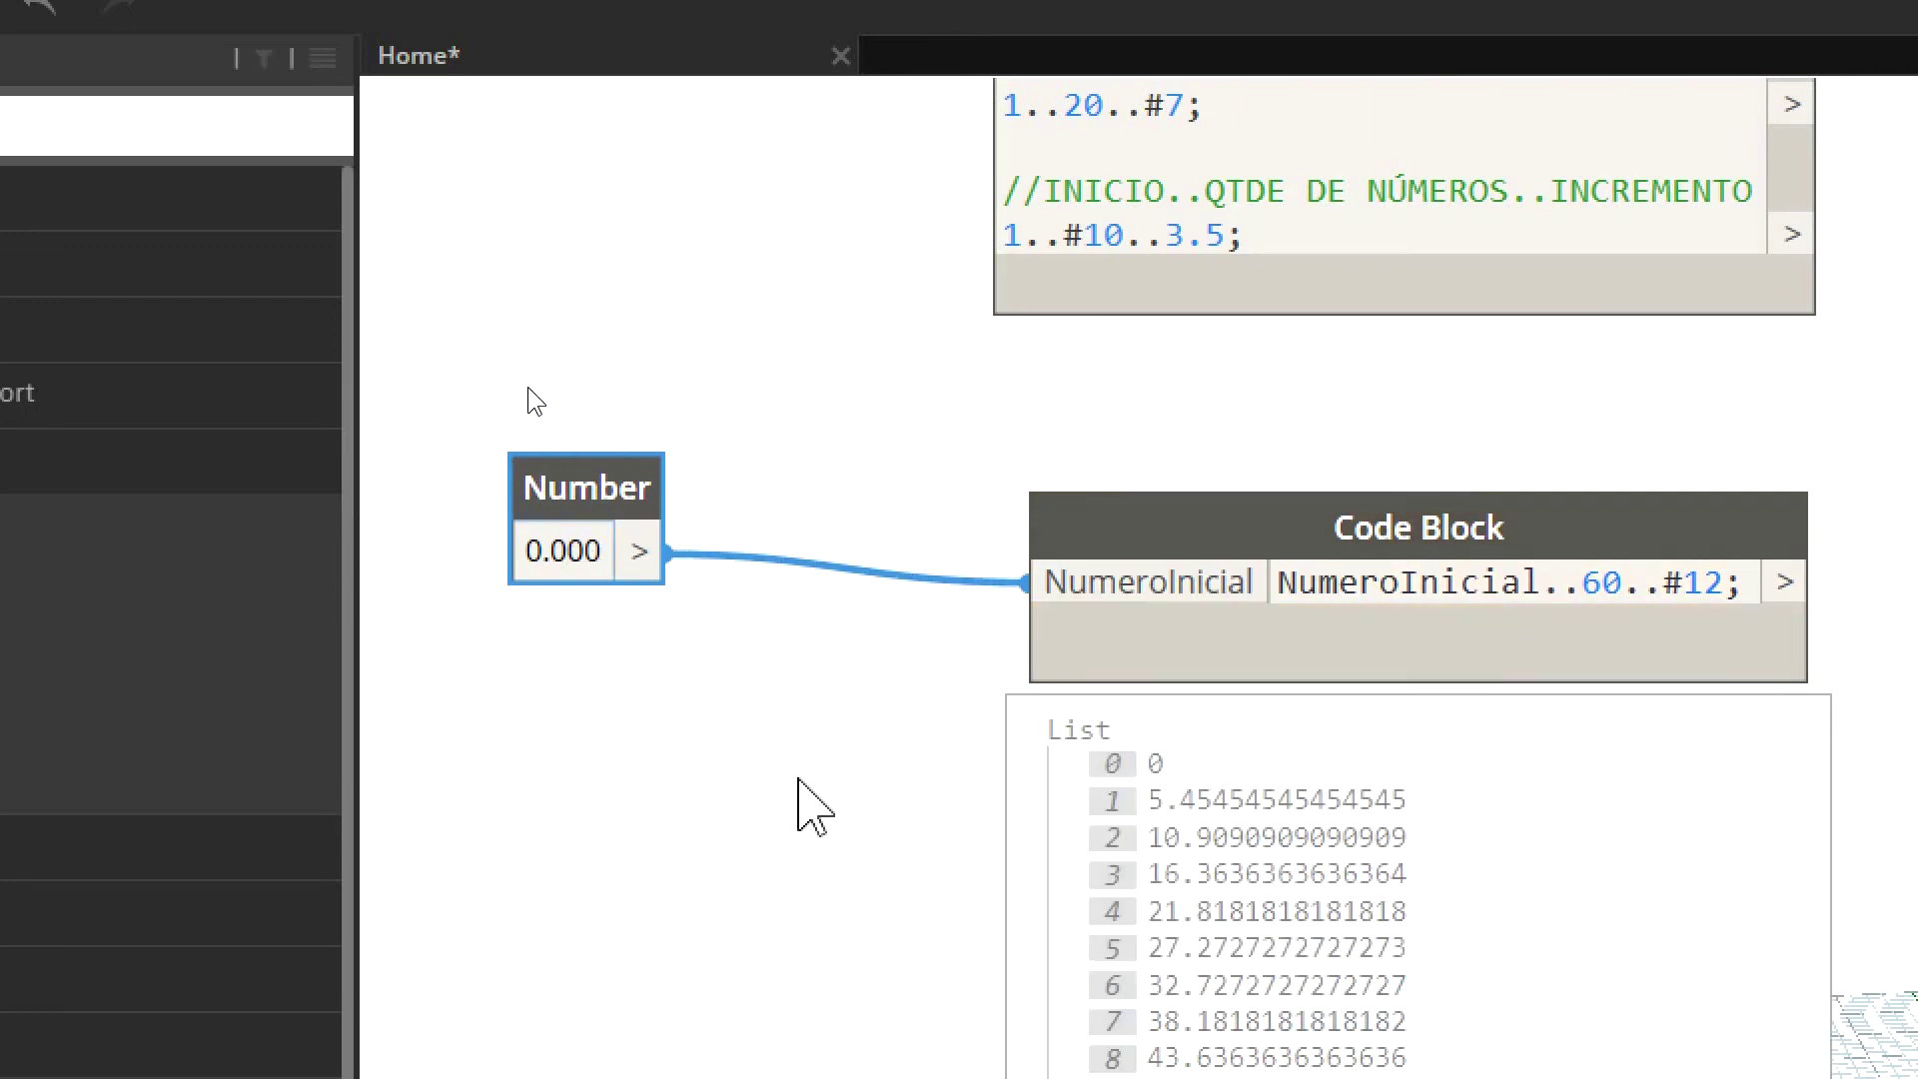
pyautogui.click(556, 418)
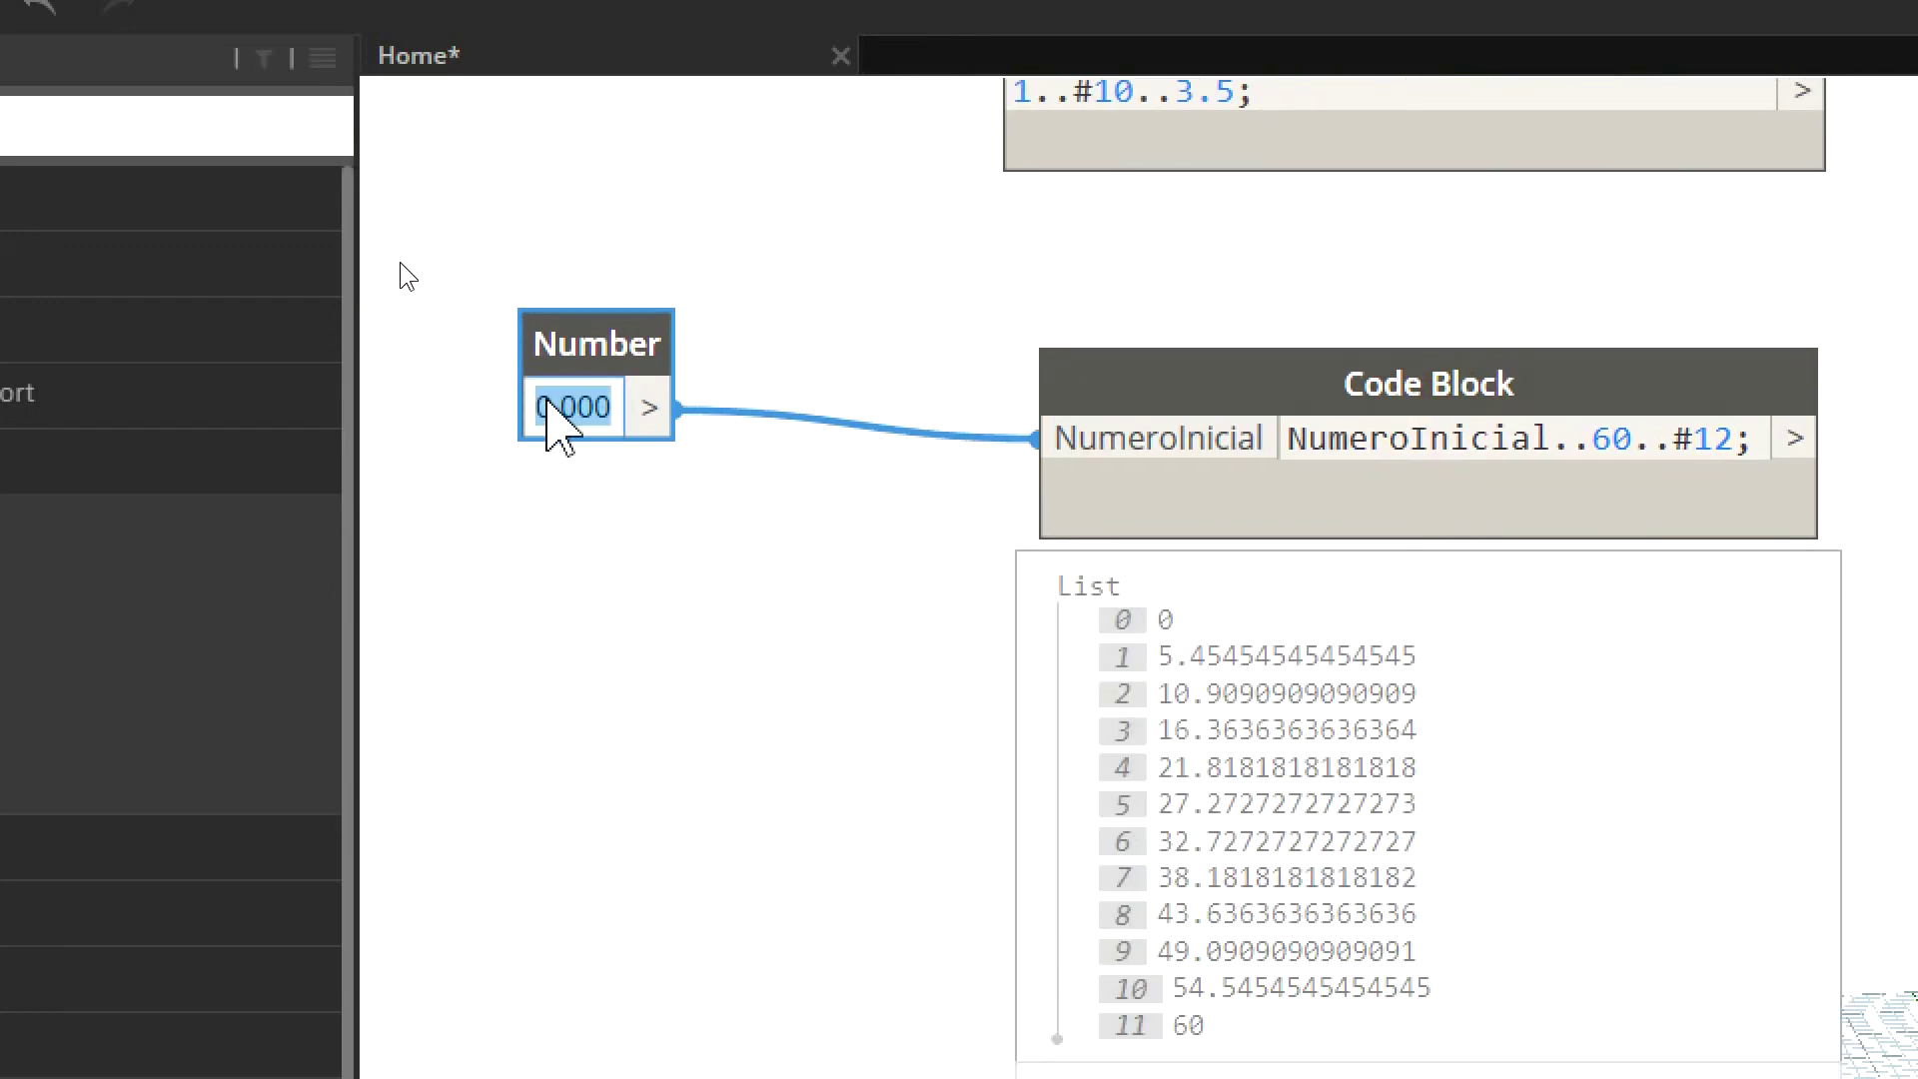
# Set the Number node's value to 12, then change it to 11.
pyautogui.write('12')
pyautogui.click(859, 239)
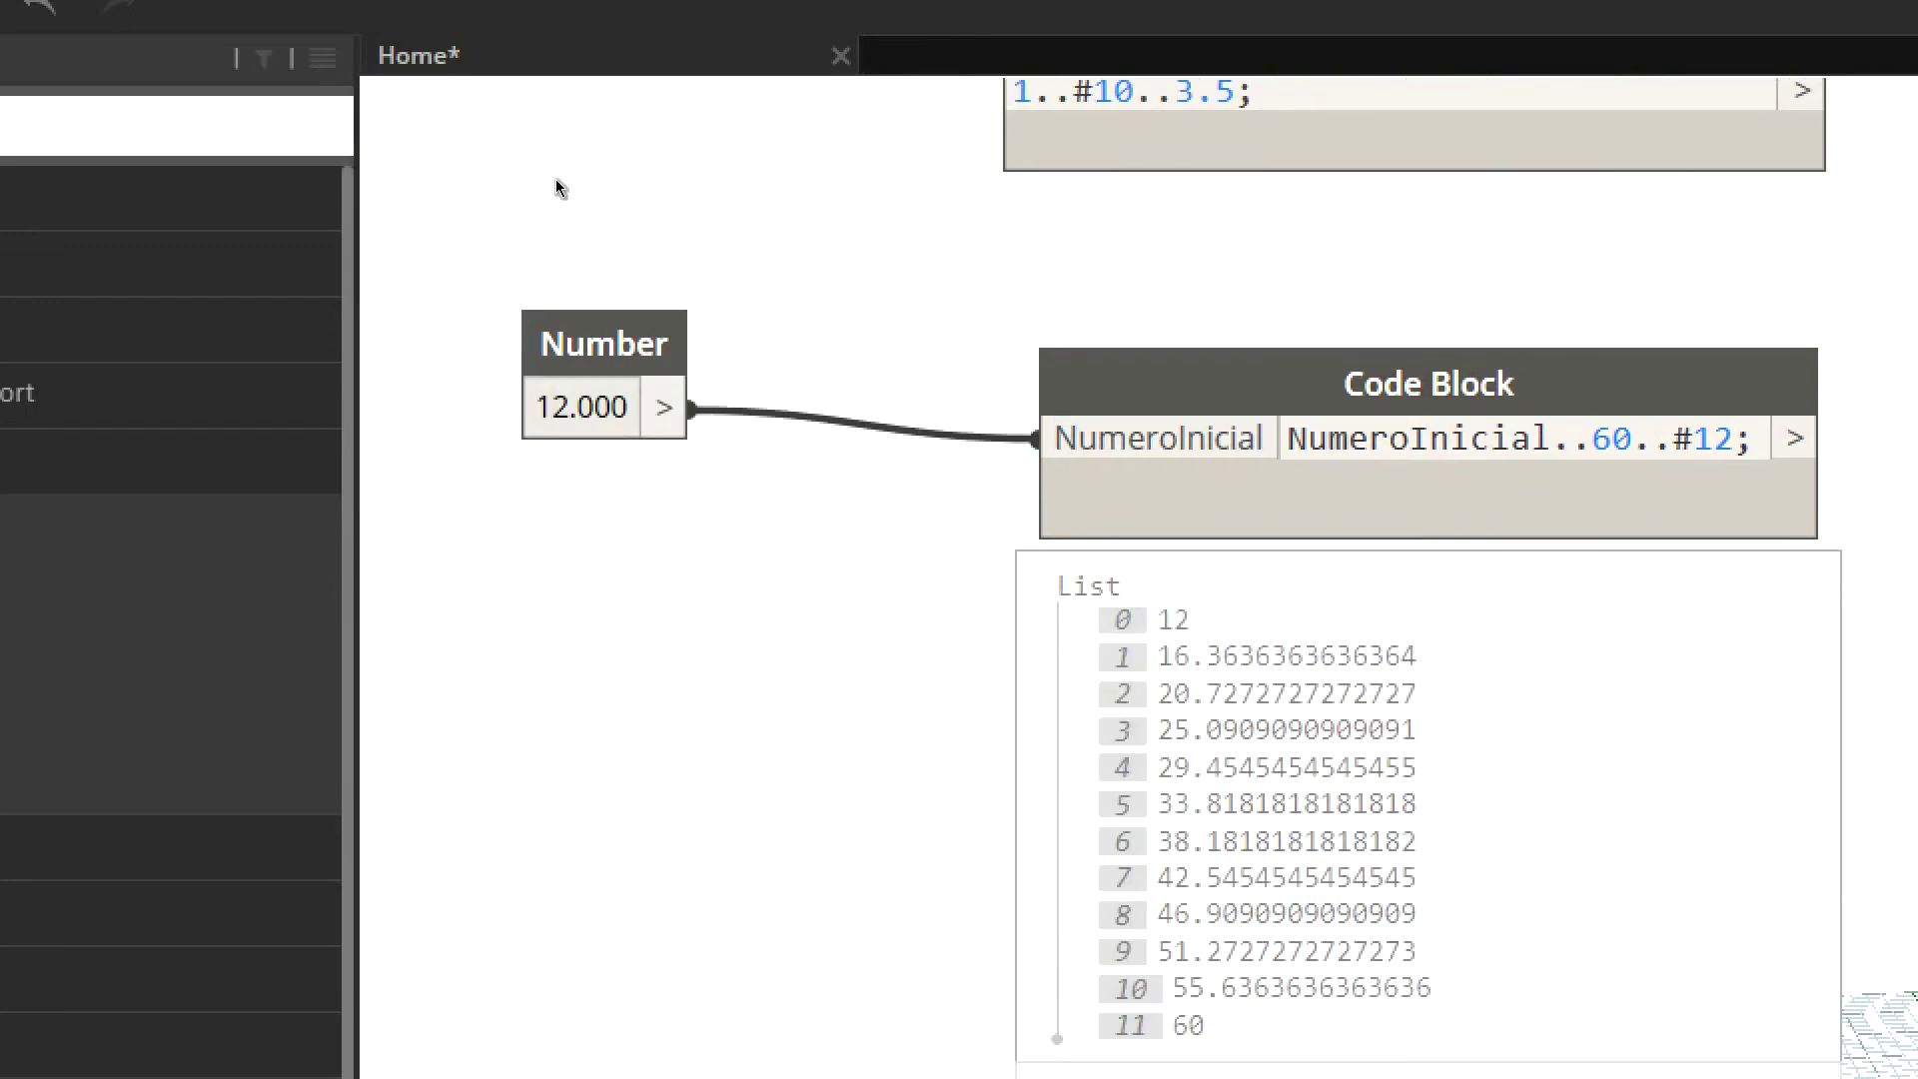
pyautogui.click(561, 419)
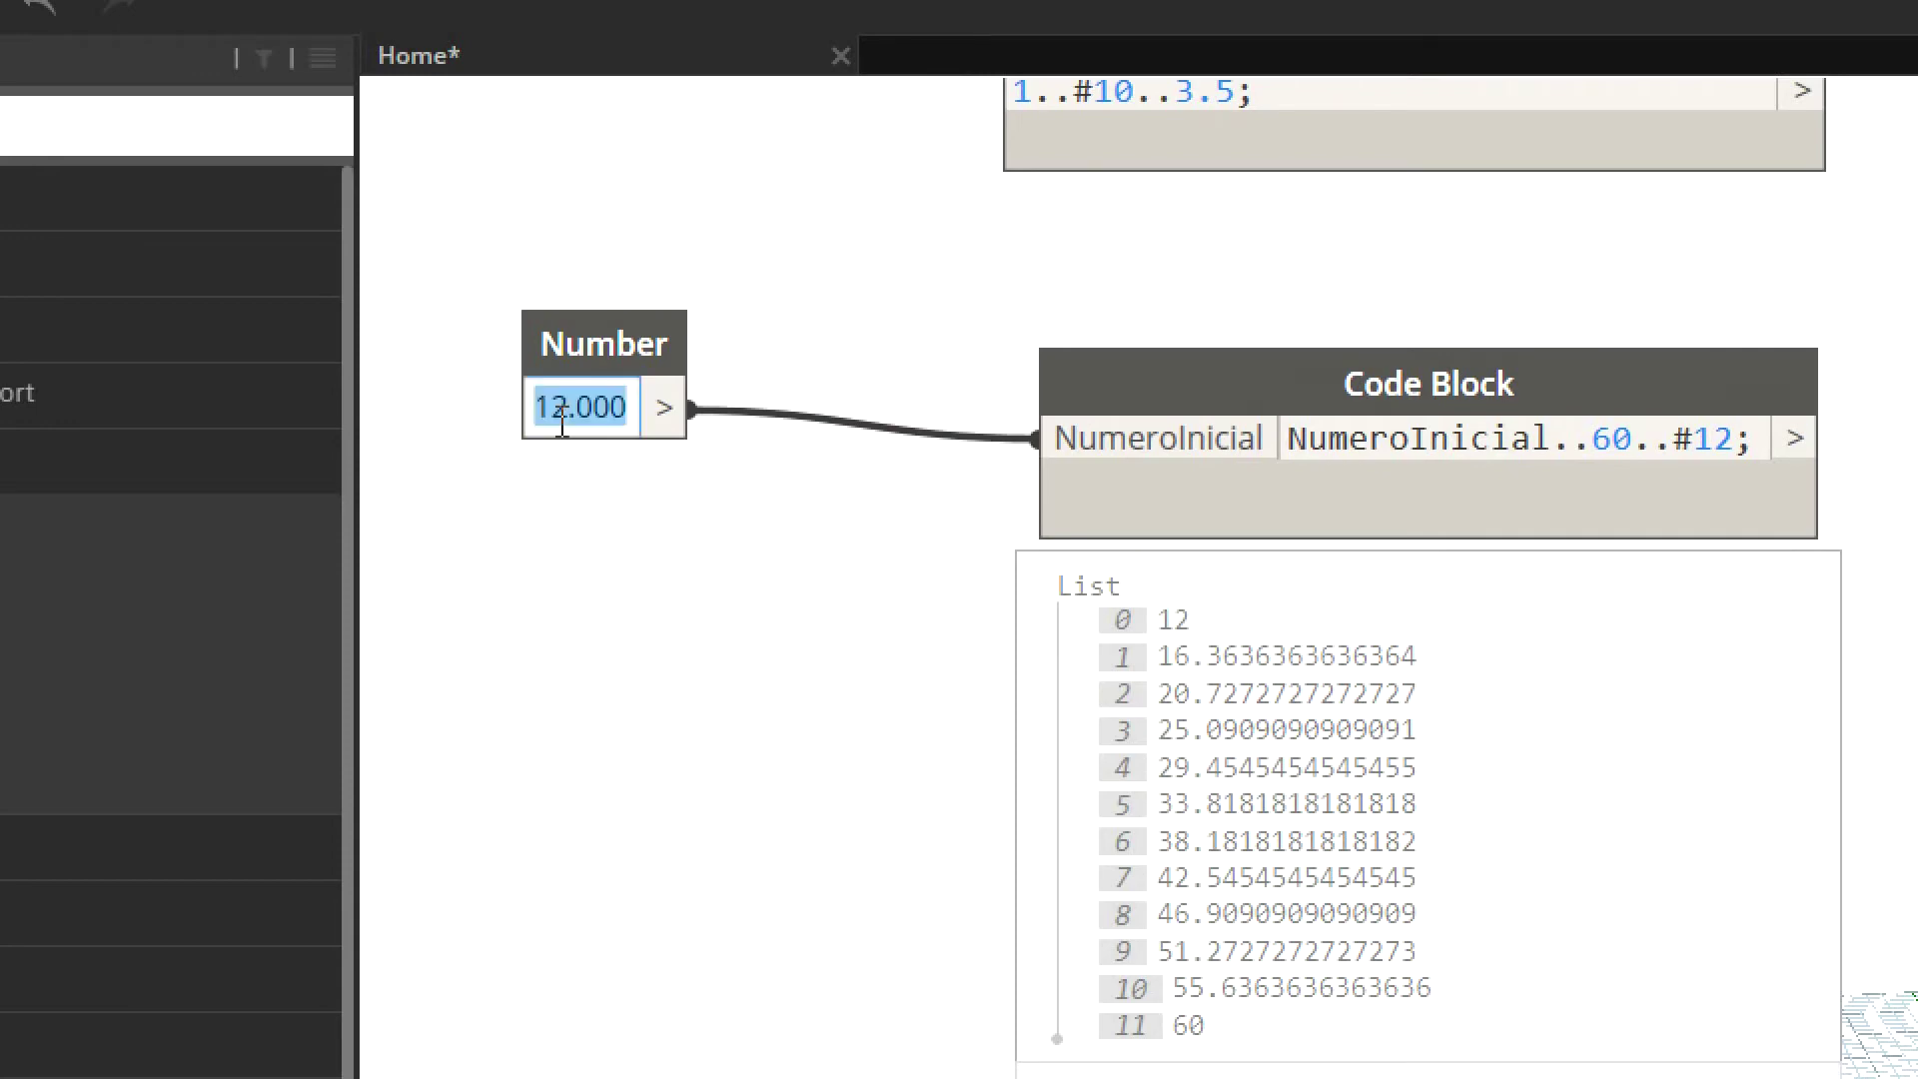
pyautogui.write('11')
pyautogui.click(514, 220)
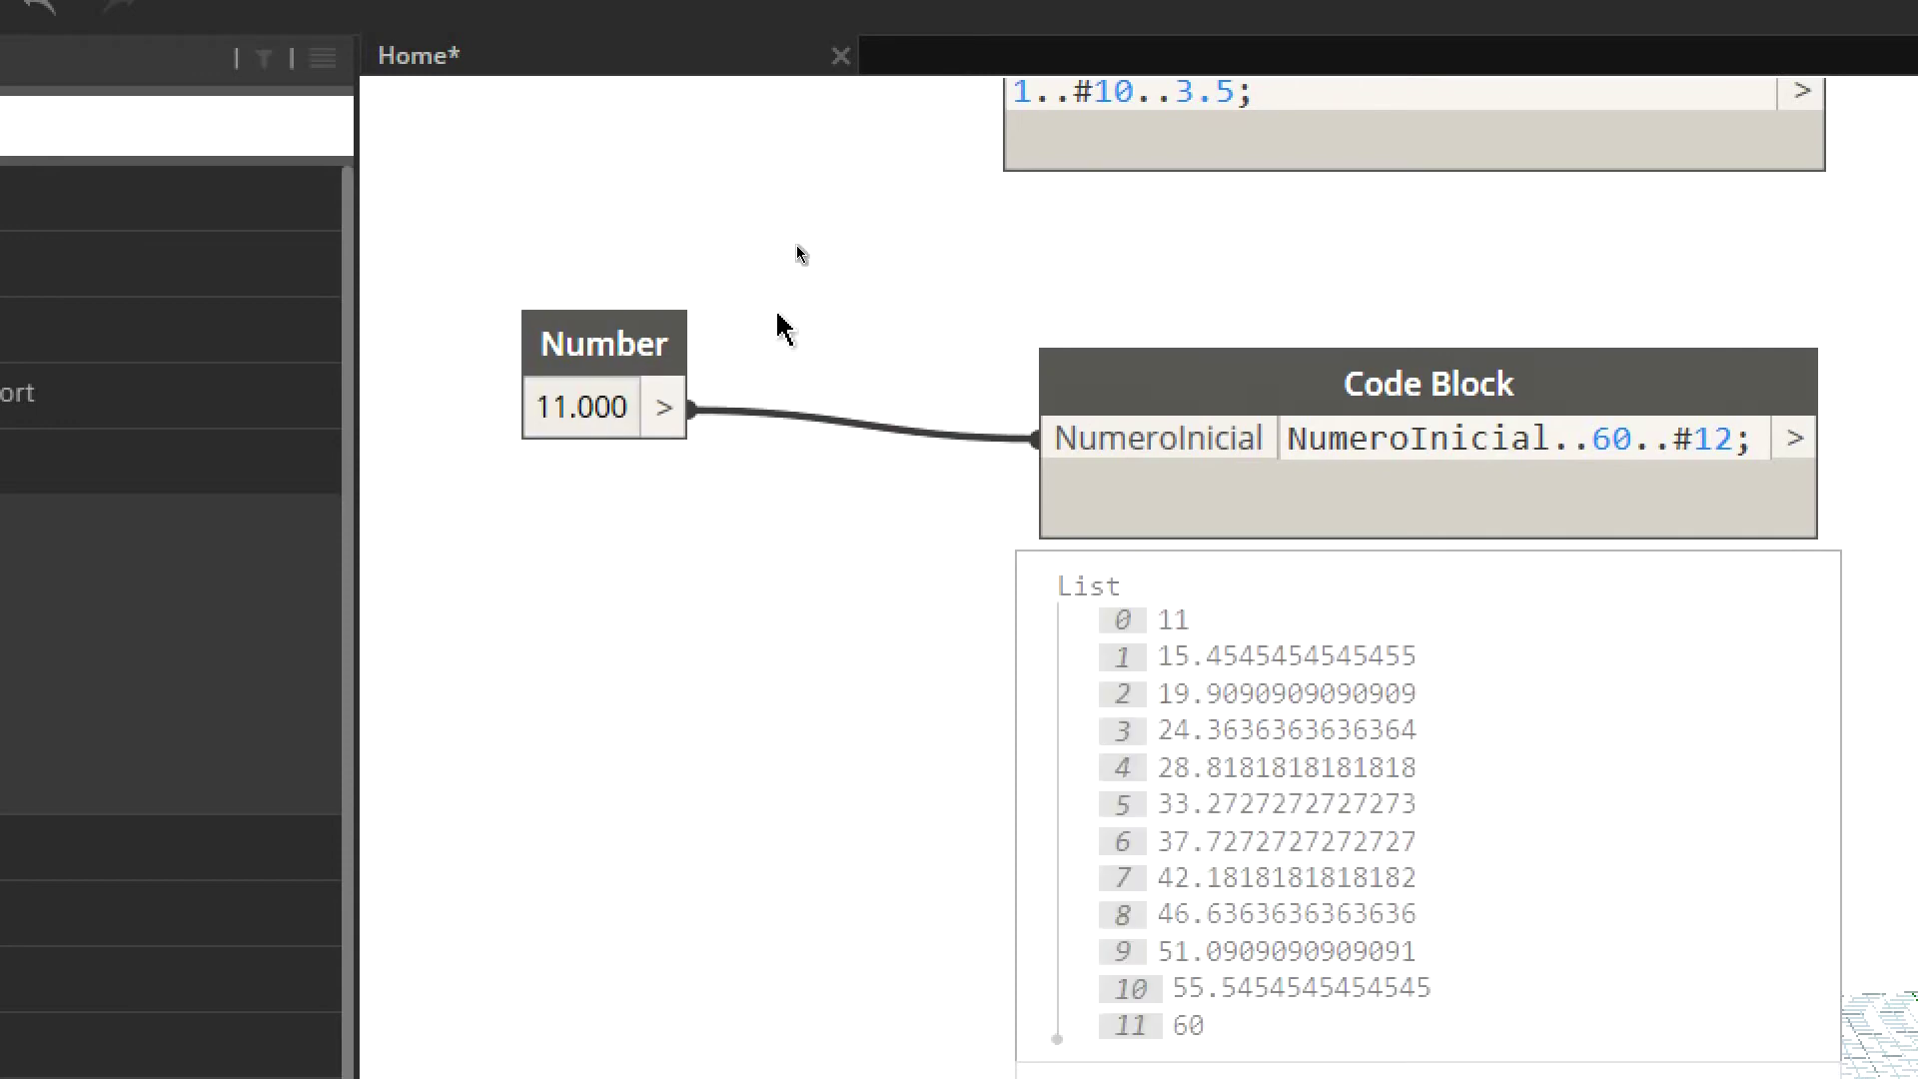
pyautogui.moveTo(1548, 438)
pyautogui.mouseDown()
pyautogui.moveTo(1292, 425)
pyautogui.moveTo(1297, 450)
pyautogui.mouseUp()
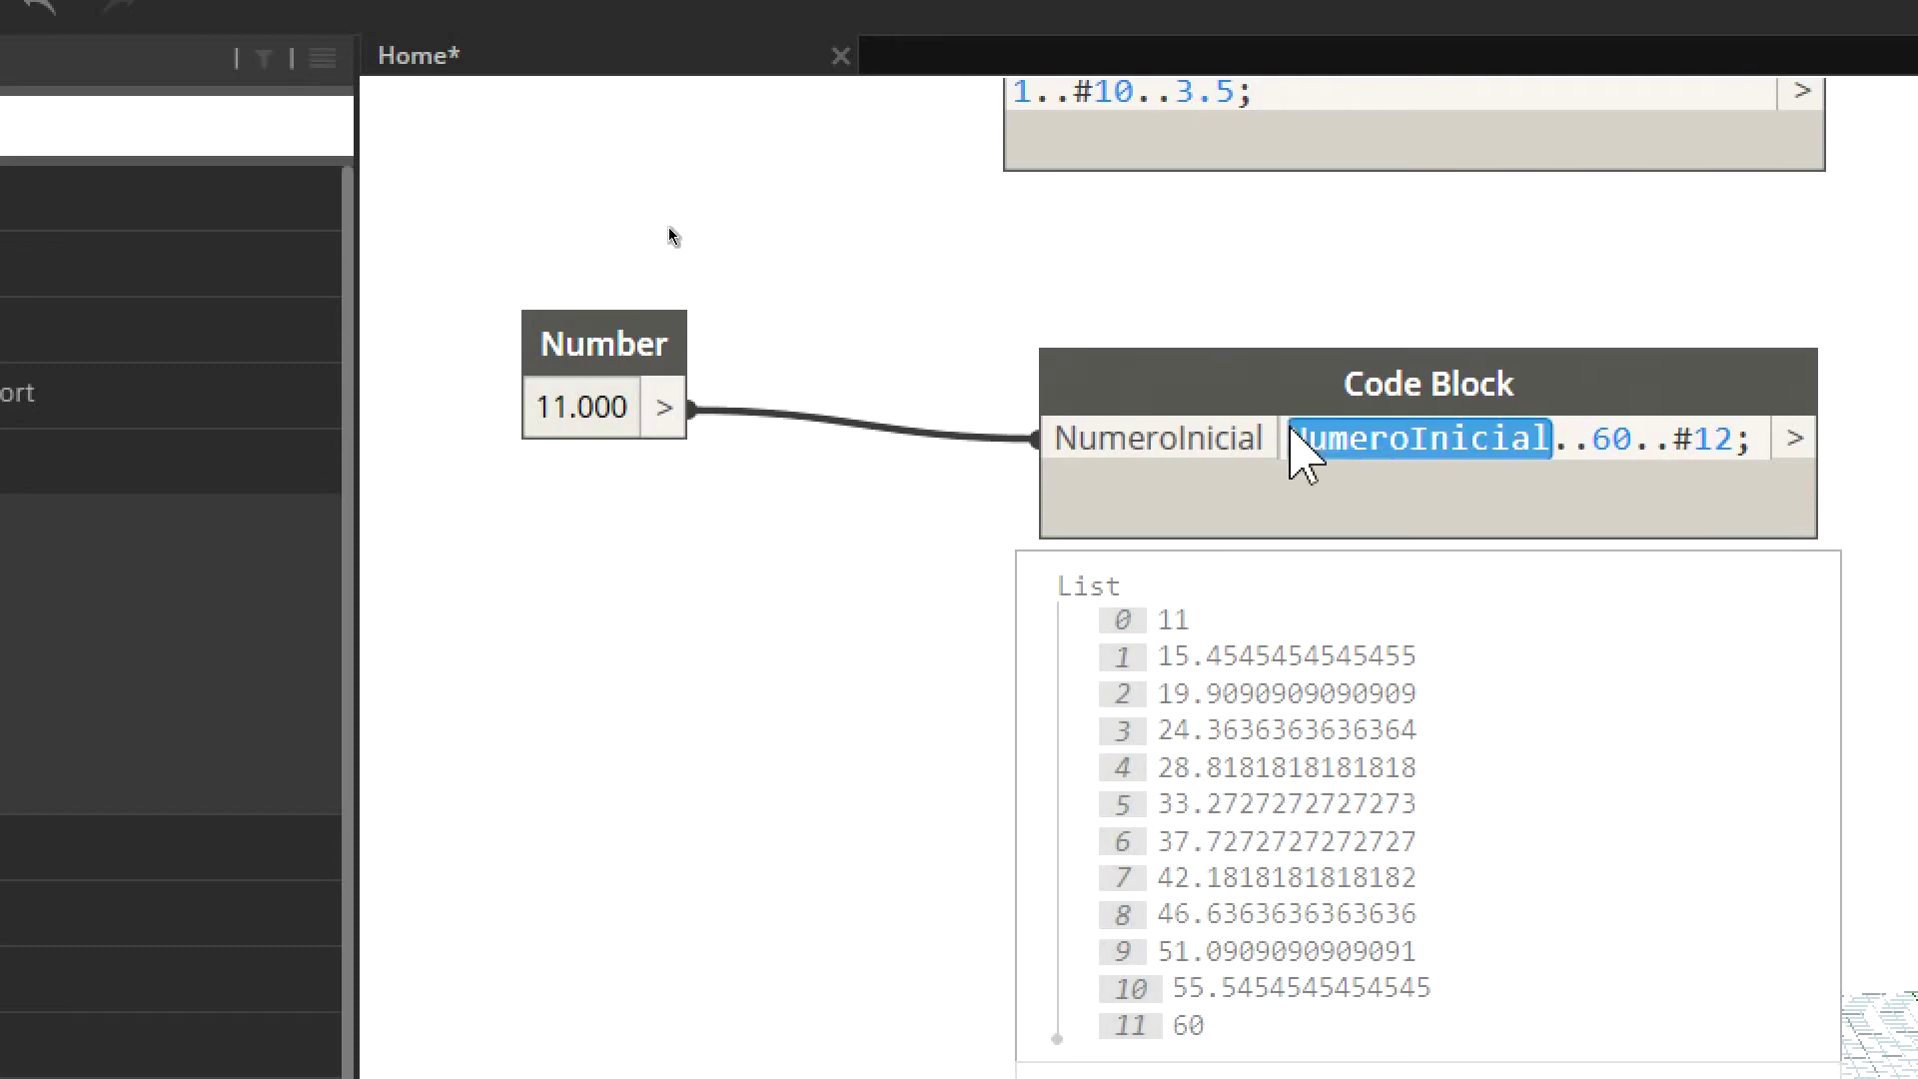
pyautogui.scroll(3, 1214, 424)
pyautogui.scroll(2, 1155, 459)
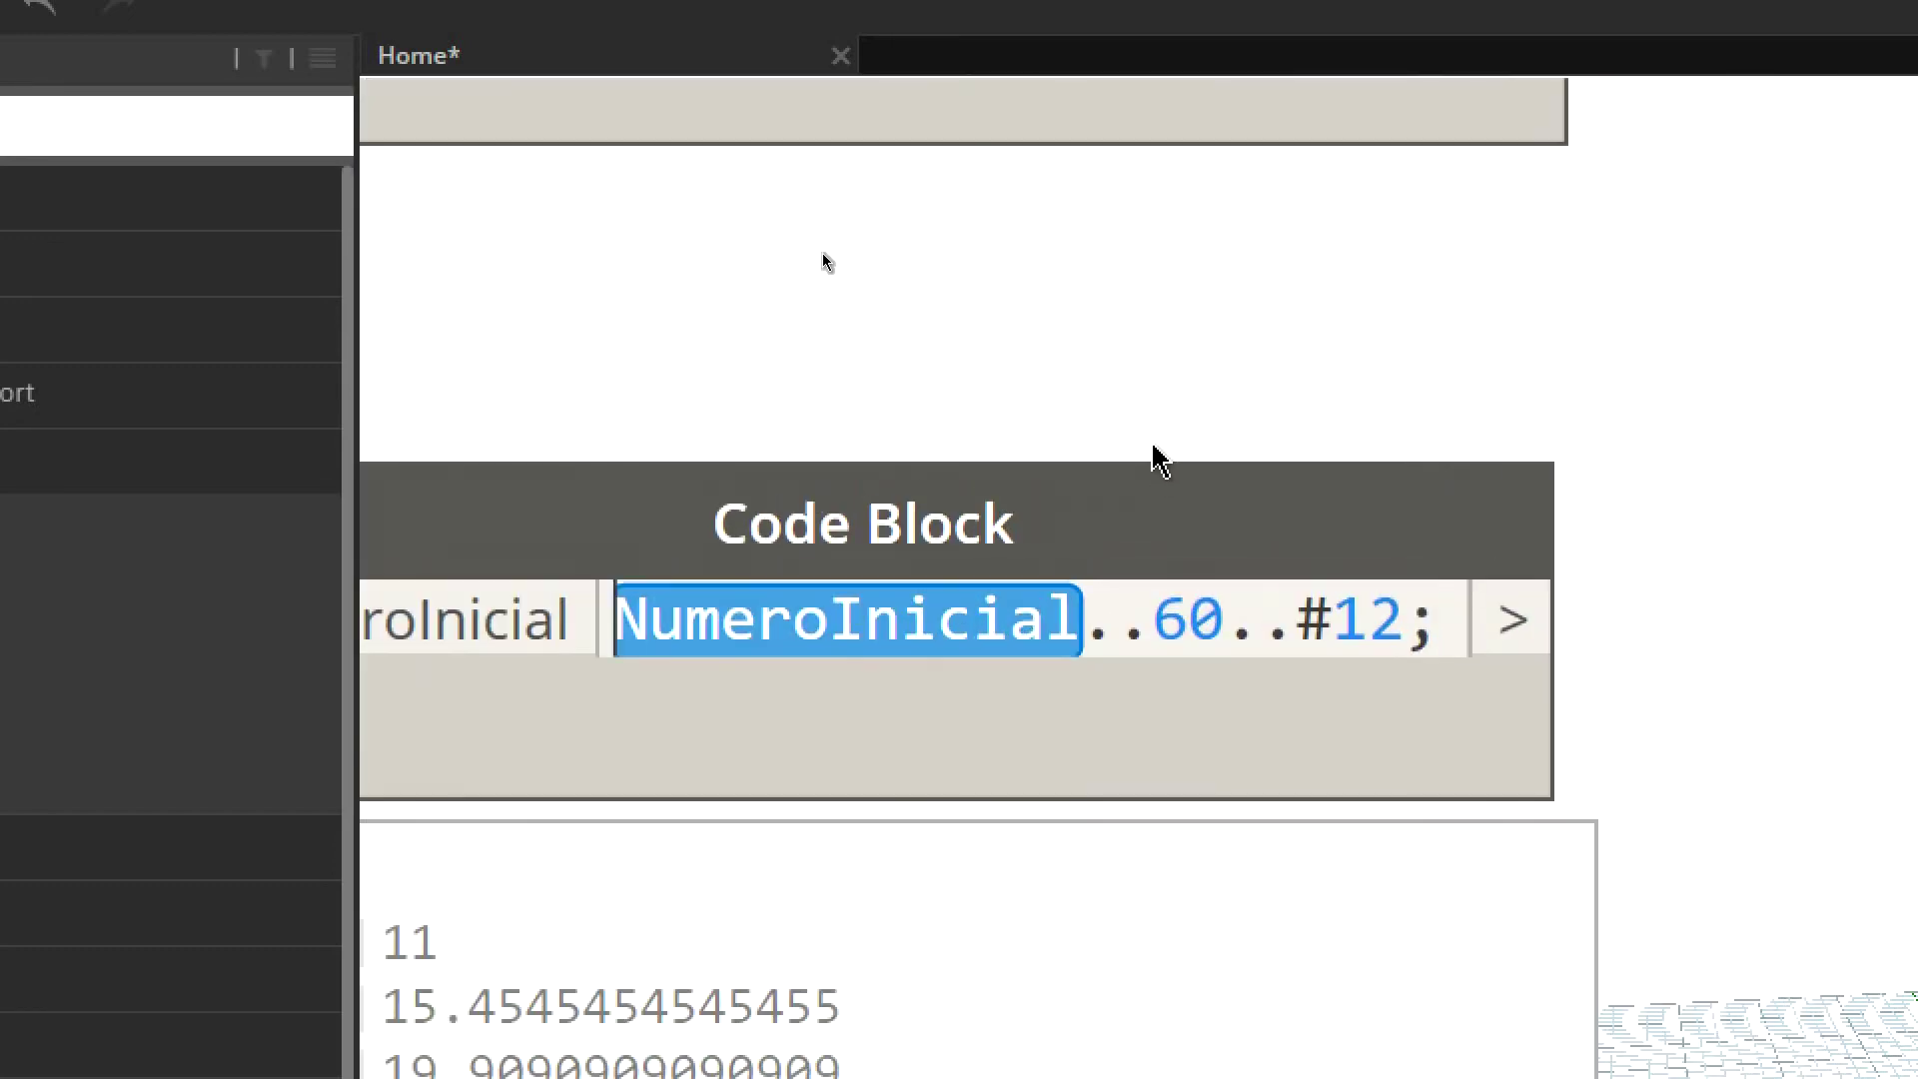
pyautogui.scroll(-1, 1216, 420)
pyautogui.scroll(-1, 1216, 420)
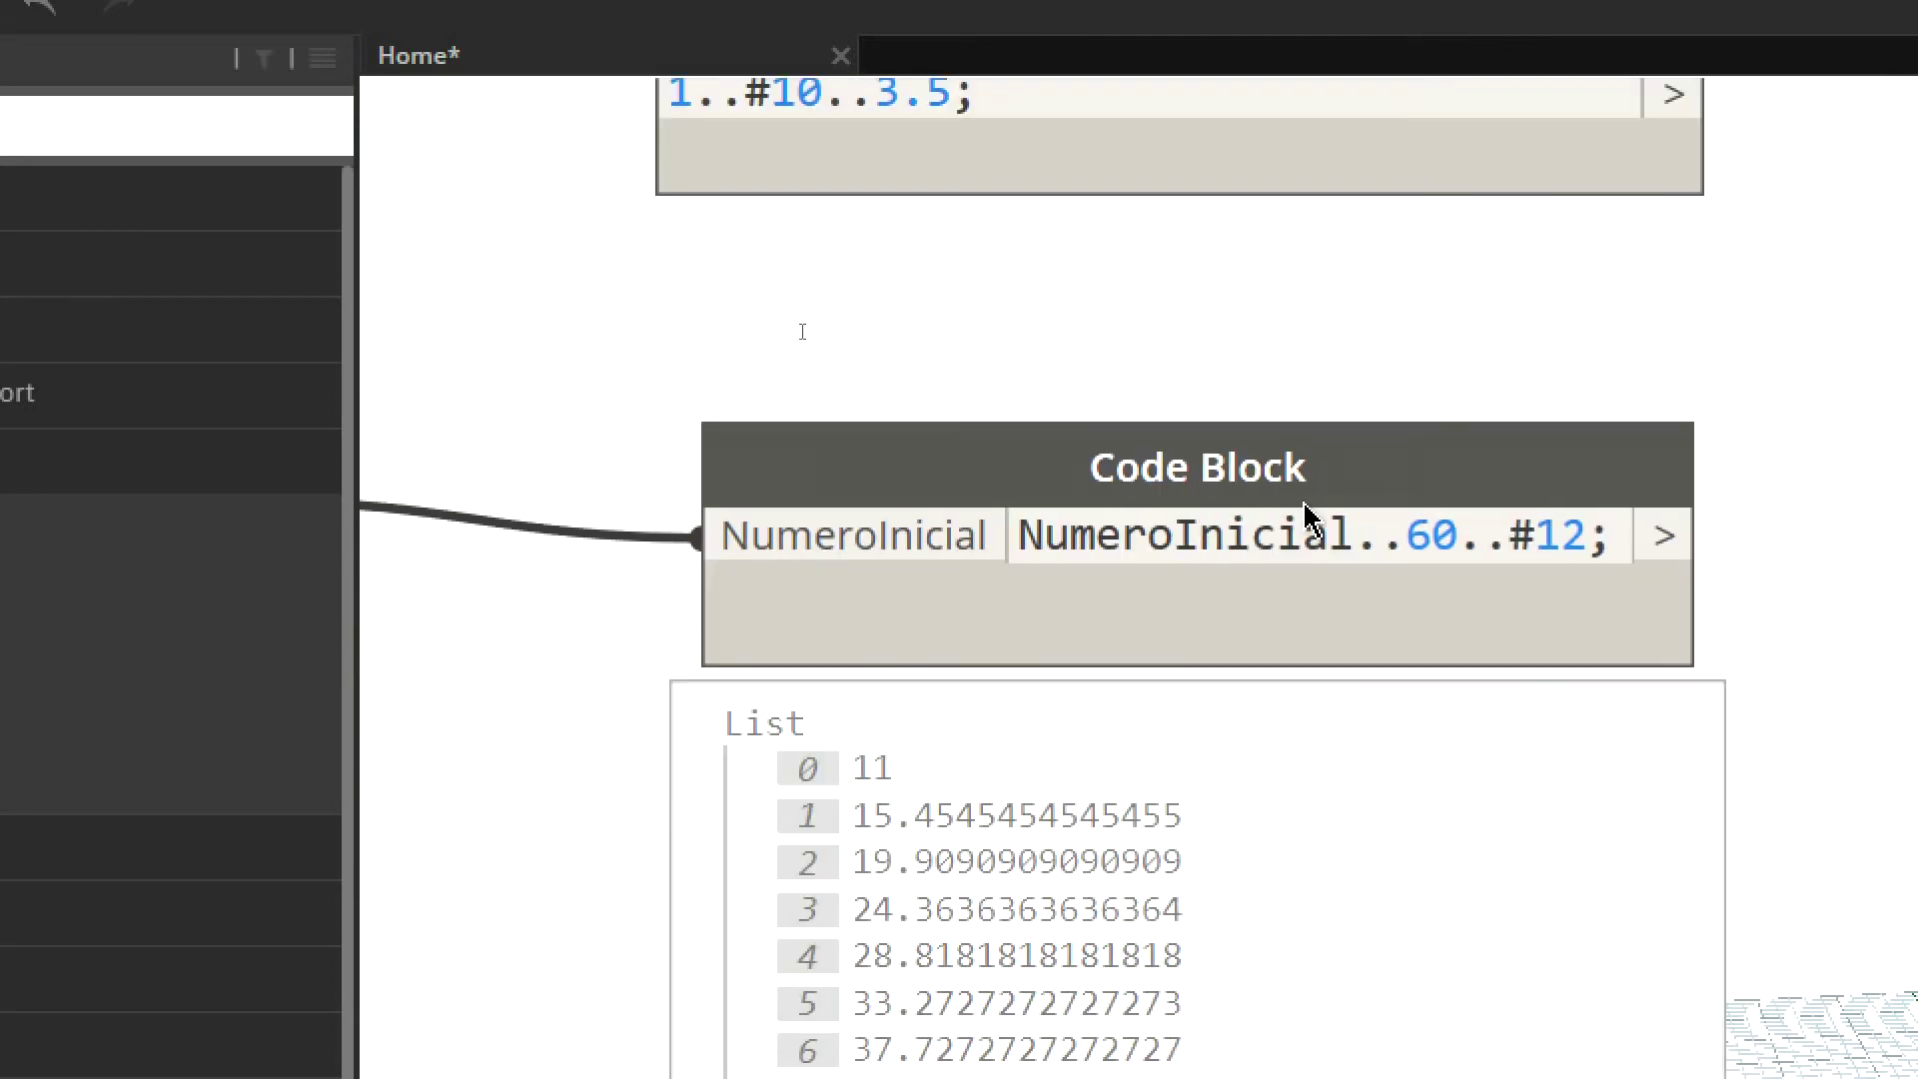
pyautogui.moveTo(1350, 535); pyautogui.dragTo(989, 542)
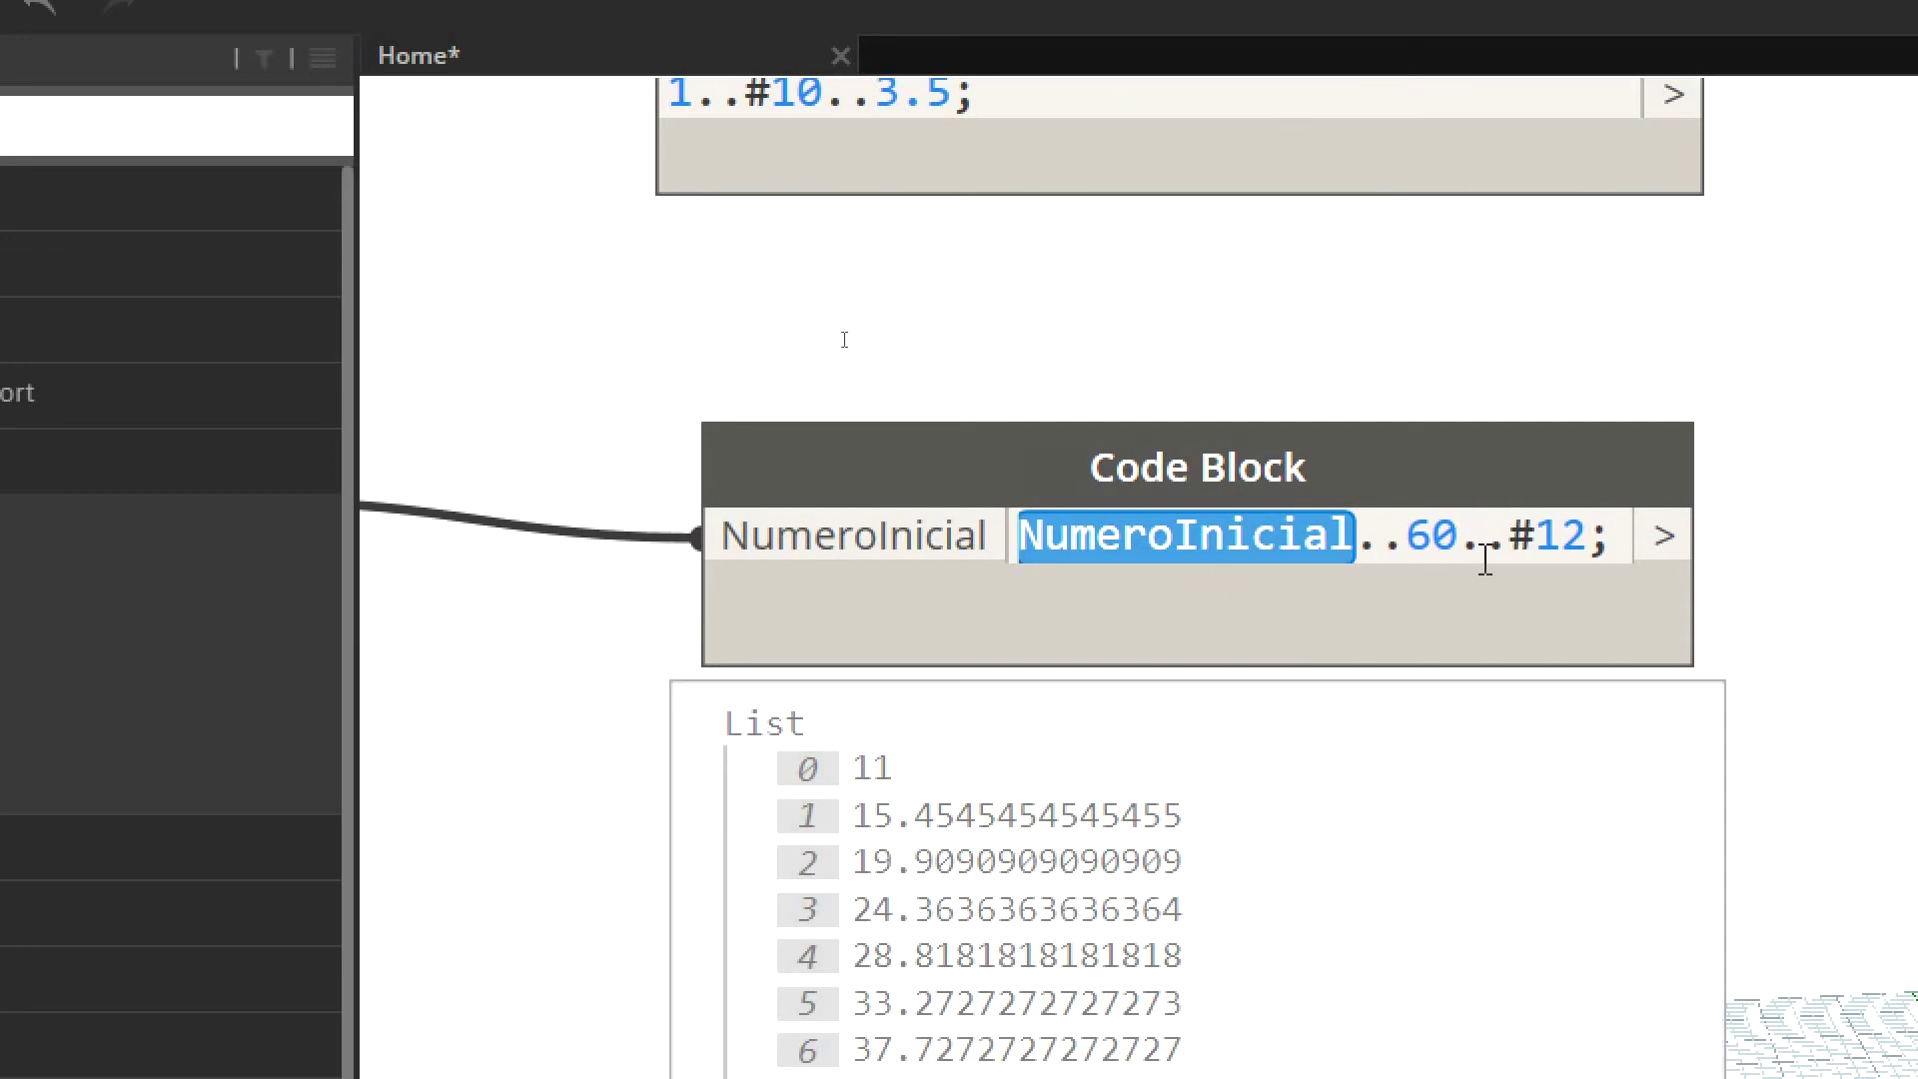
pyautogui.click(1399, 548)
# Replace the range end 60 with the text 'Numero Final'.
pyautogui.doubleClick(1398, 551)
pyautogui.click(1420, 539)
pyautogui.moveTo(1420, 539)
pyautogui.mouseDown()
pyautogui.moveTo(1469, 534)
pyautogui.moveTo(1436, 539)
pyautogui.mouseUp()
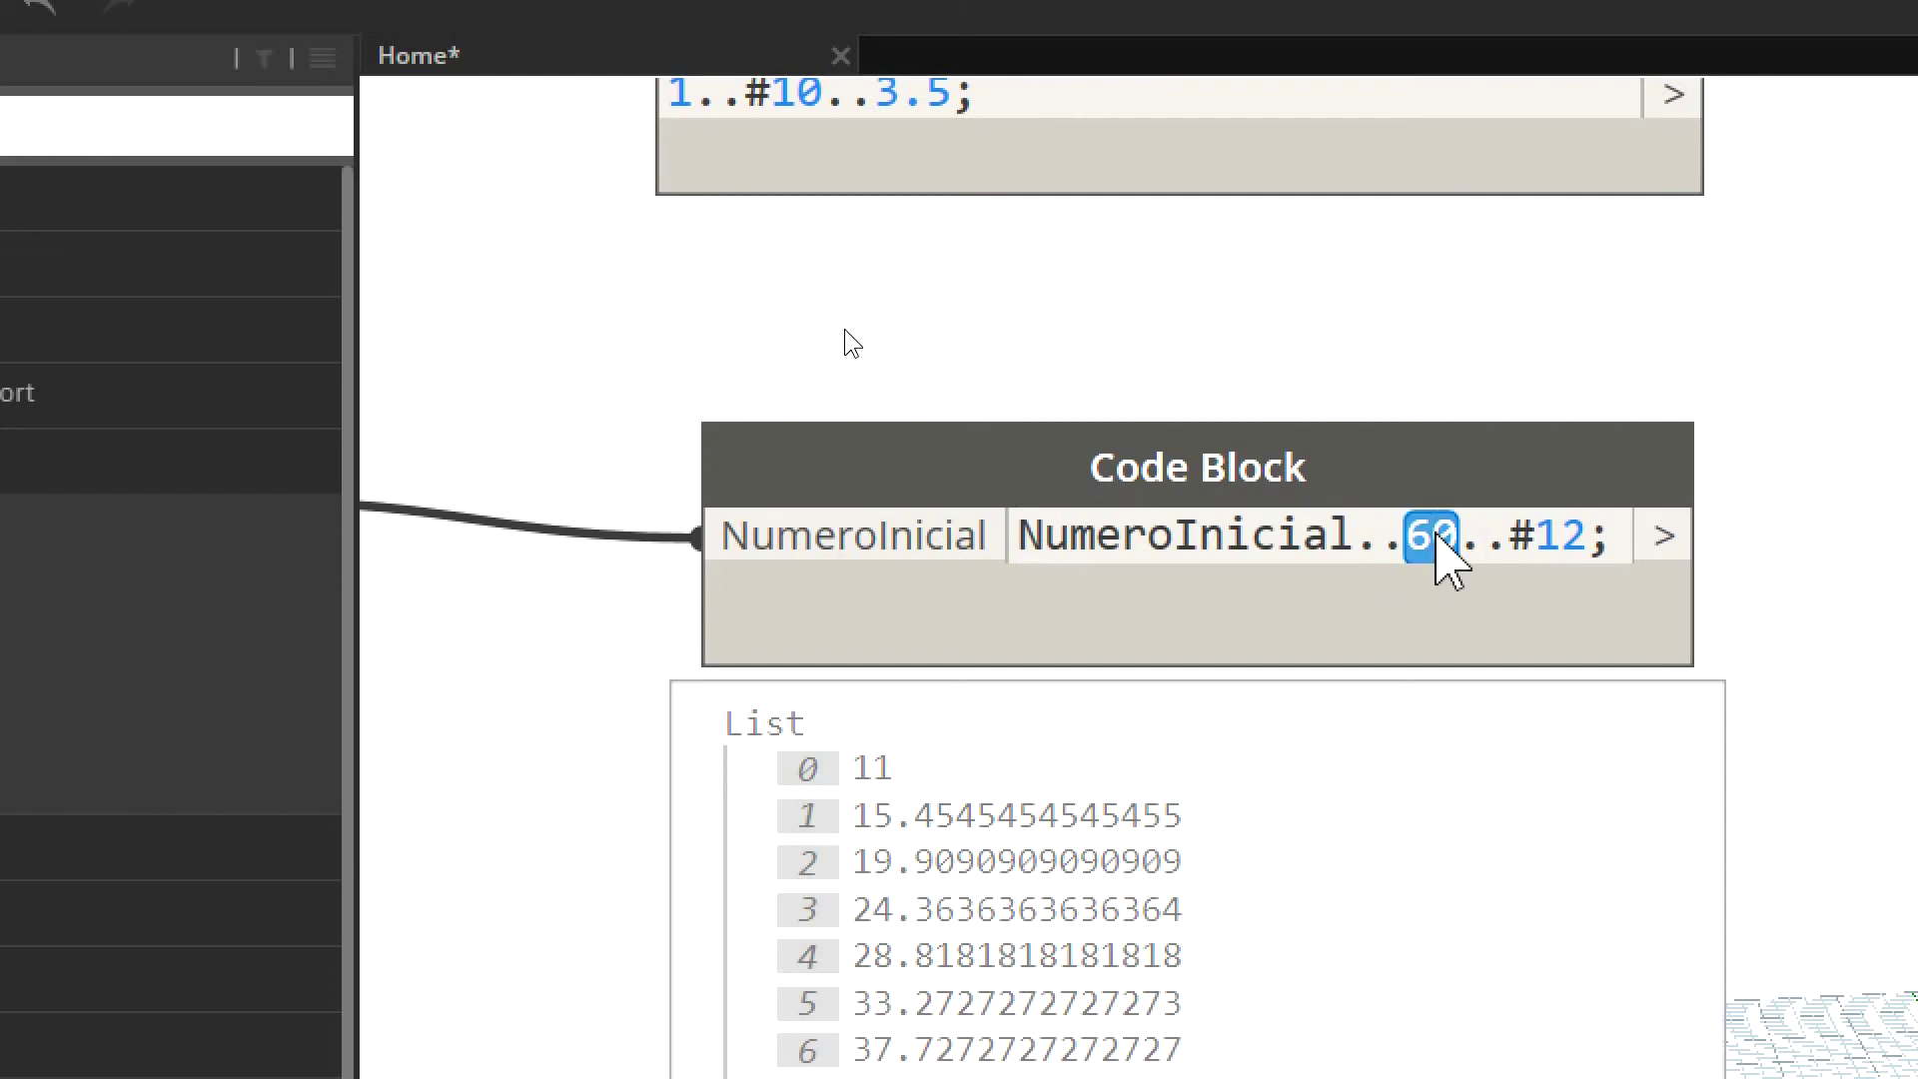
pyautogui.write('N')
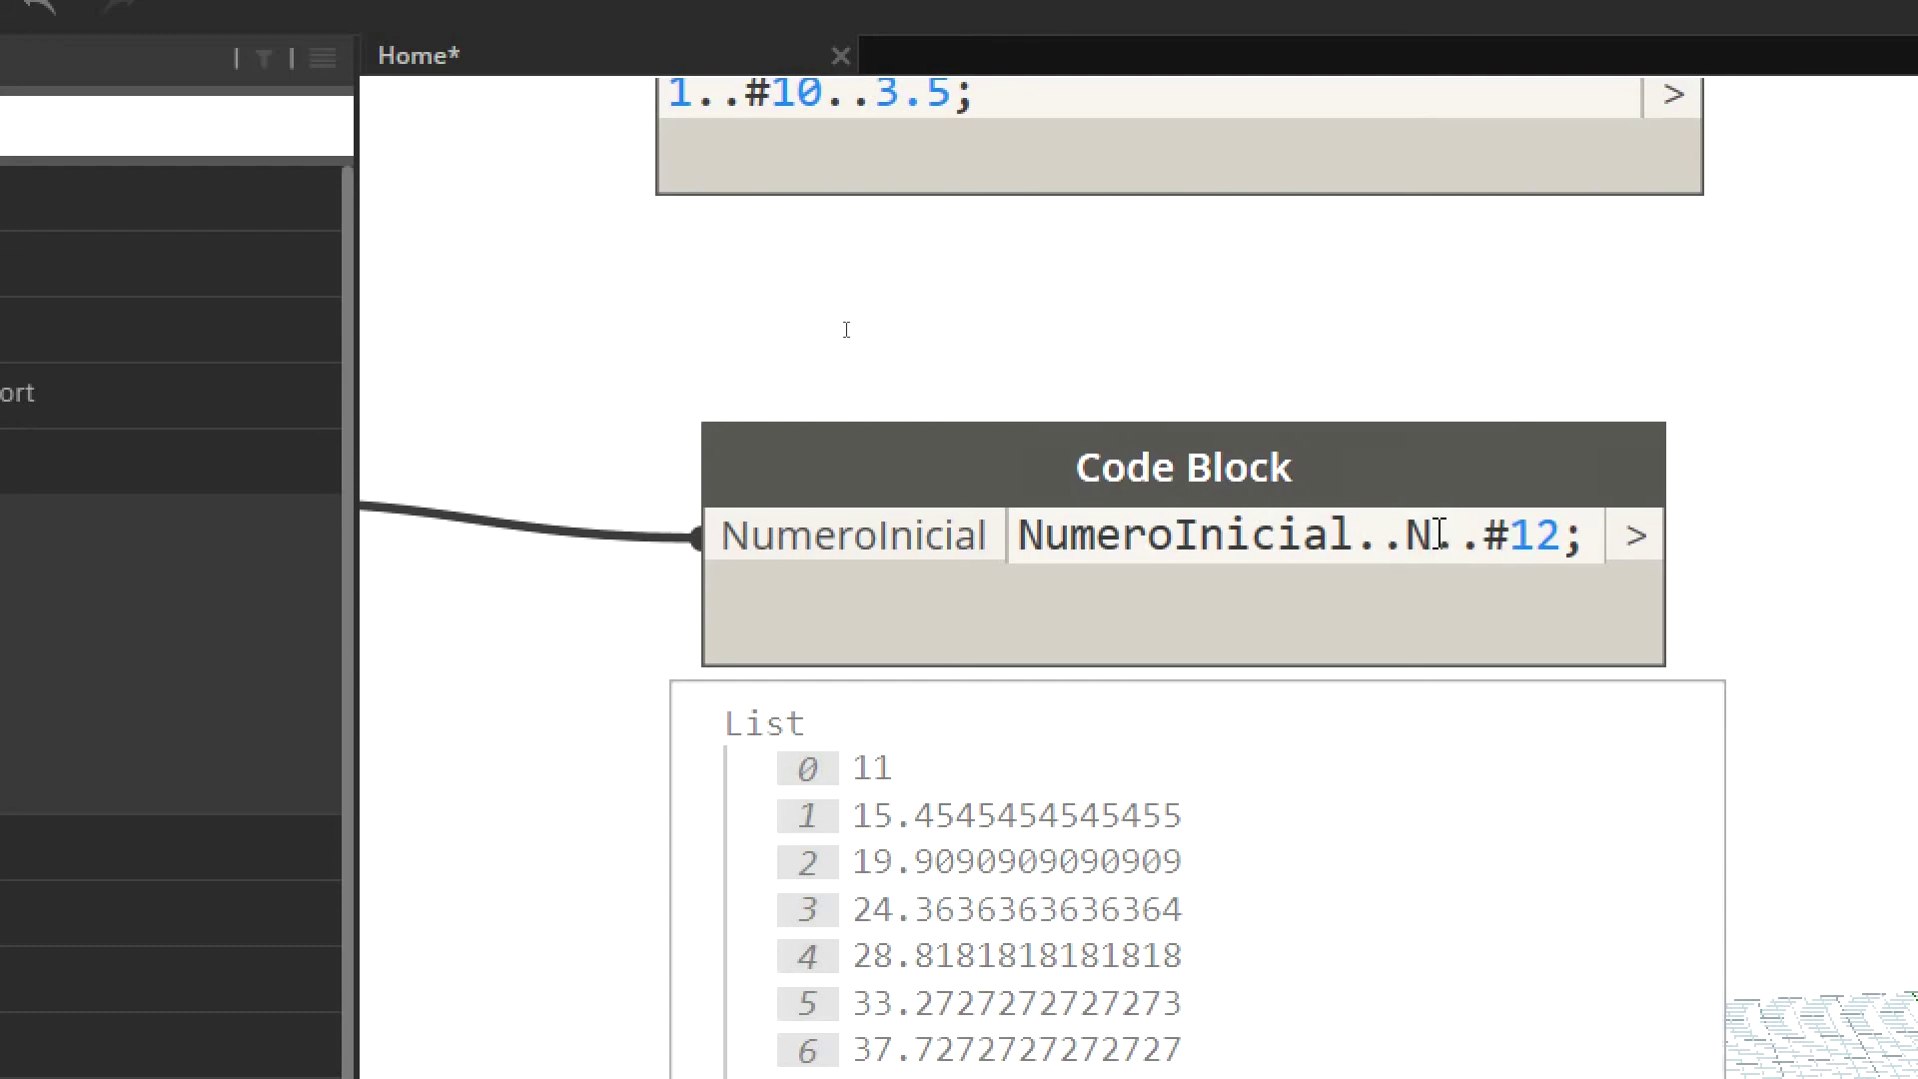
pyautogui.write('umero Final')
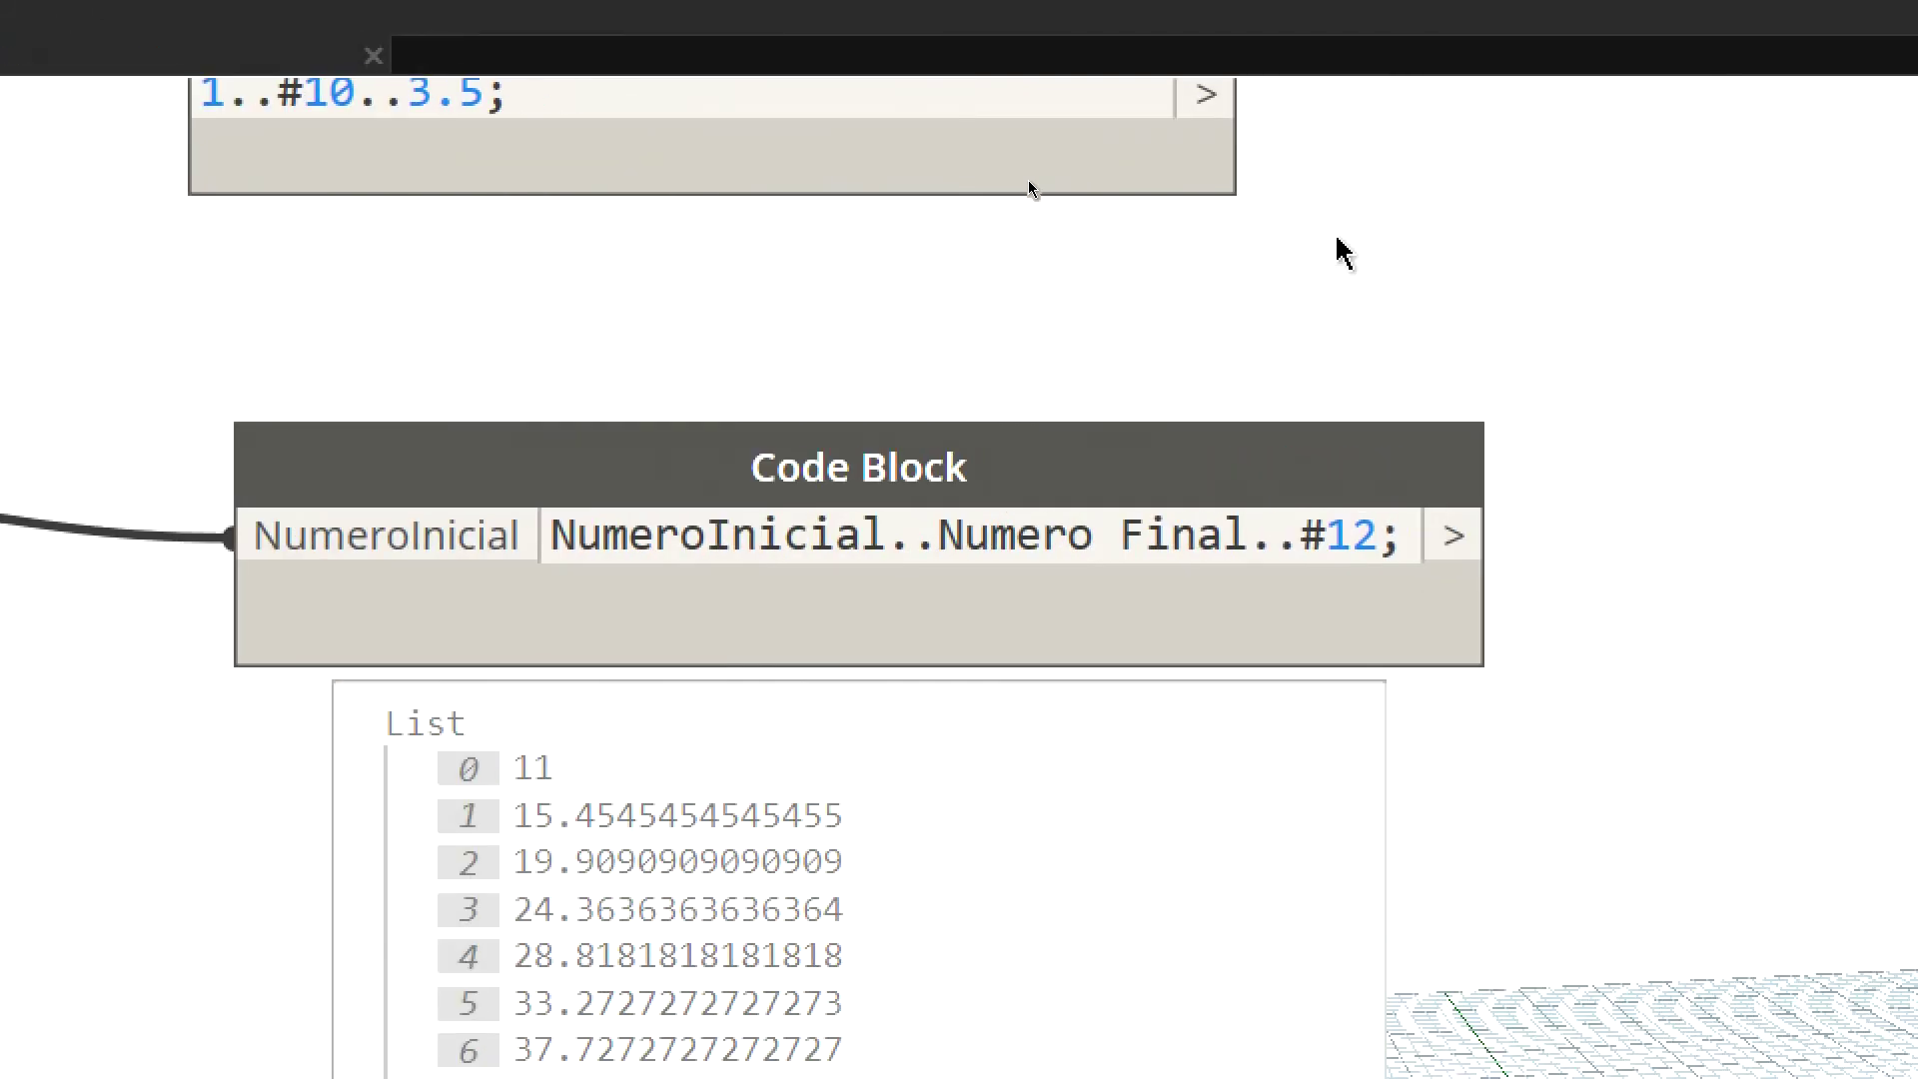
pyautogui.click(1339, 244)
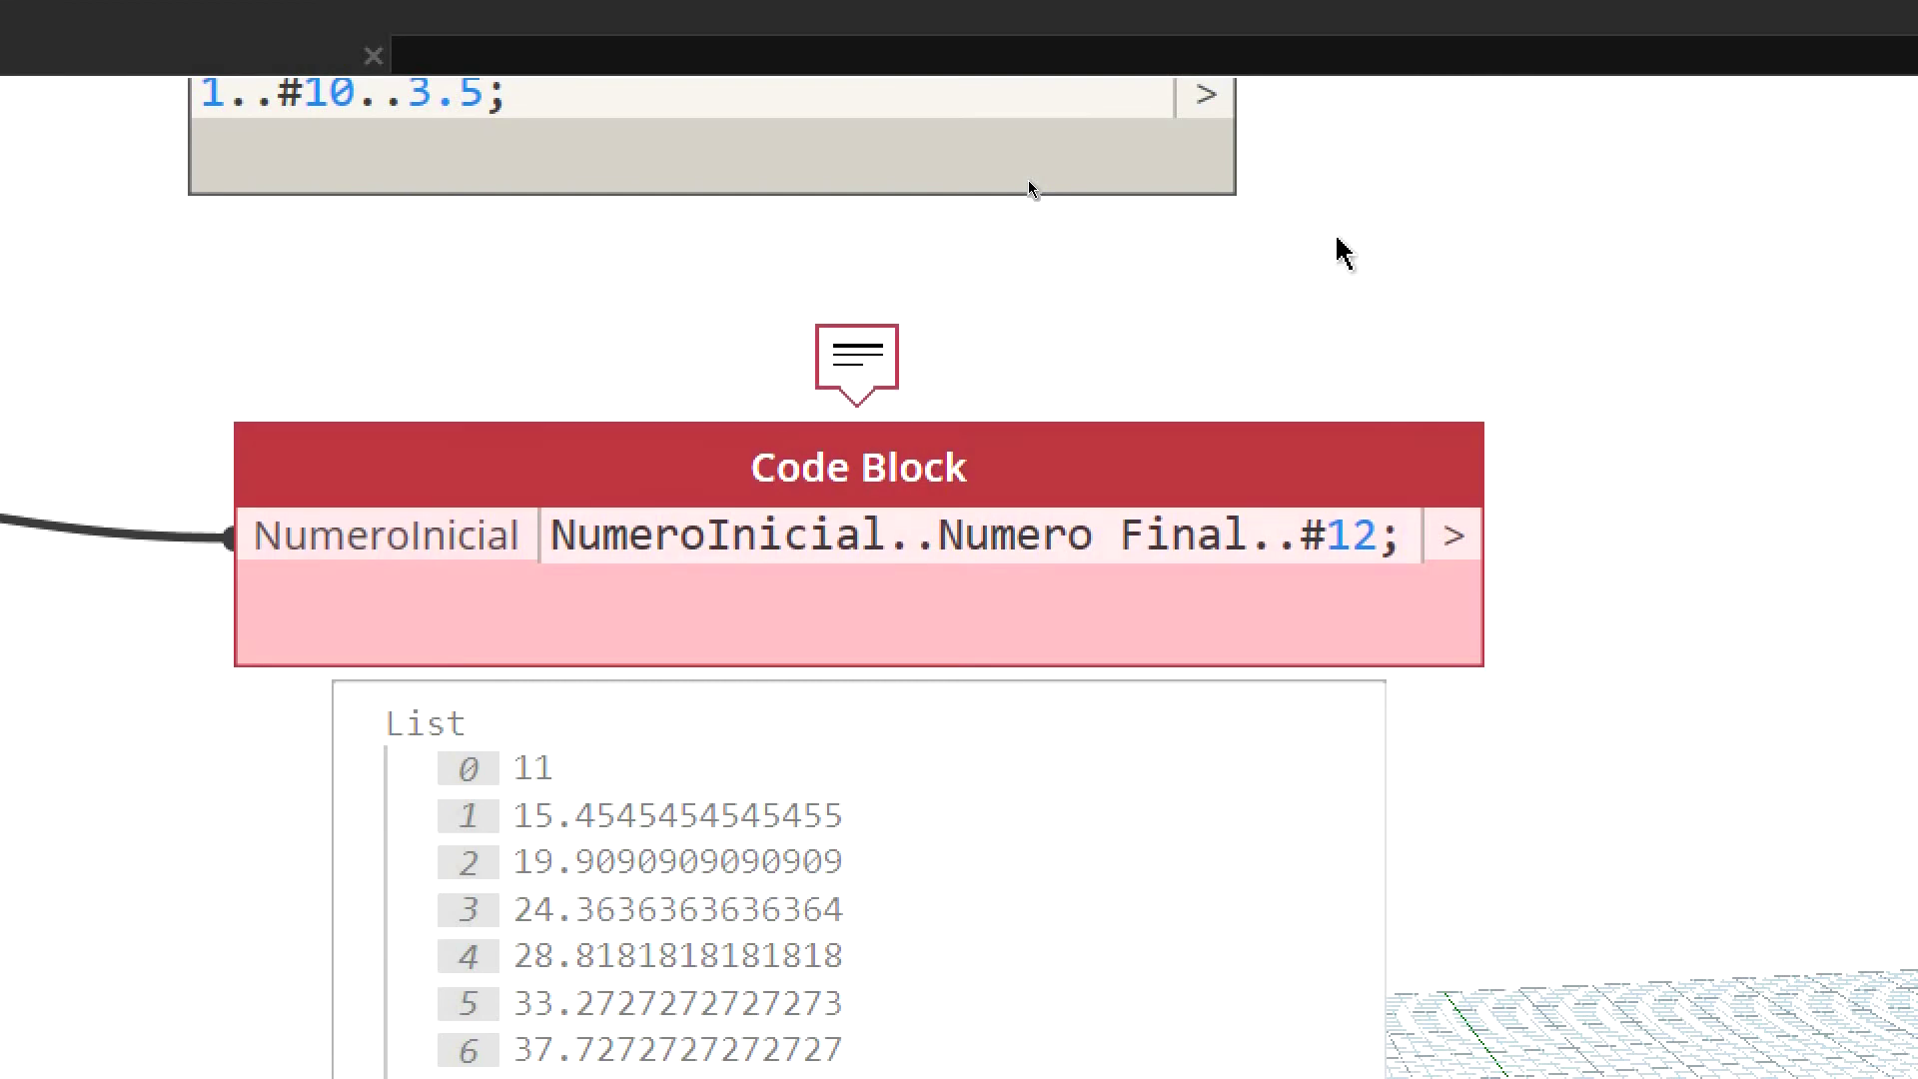
pyautogui.moveTo(863, 377)
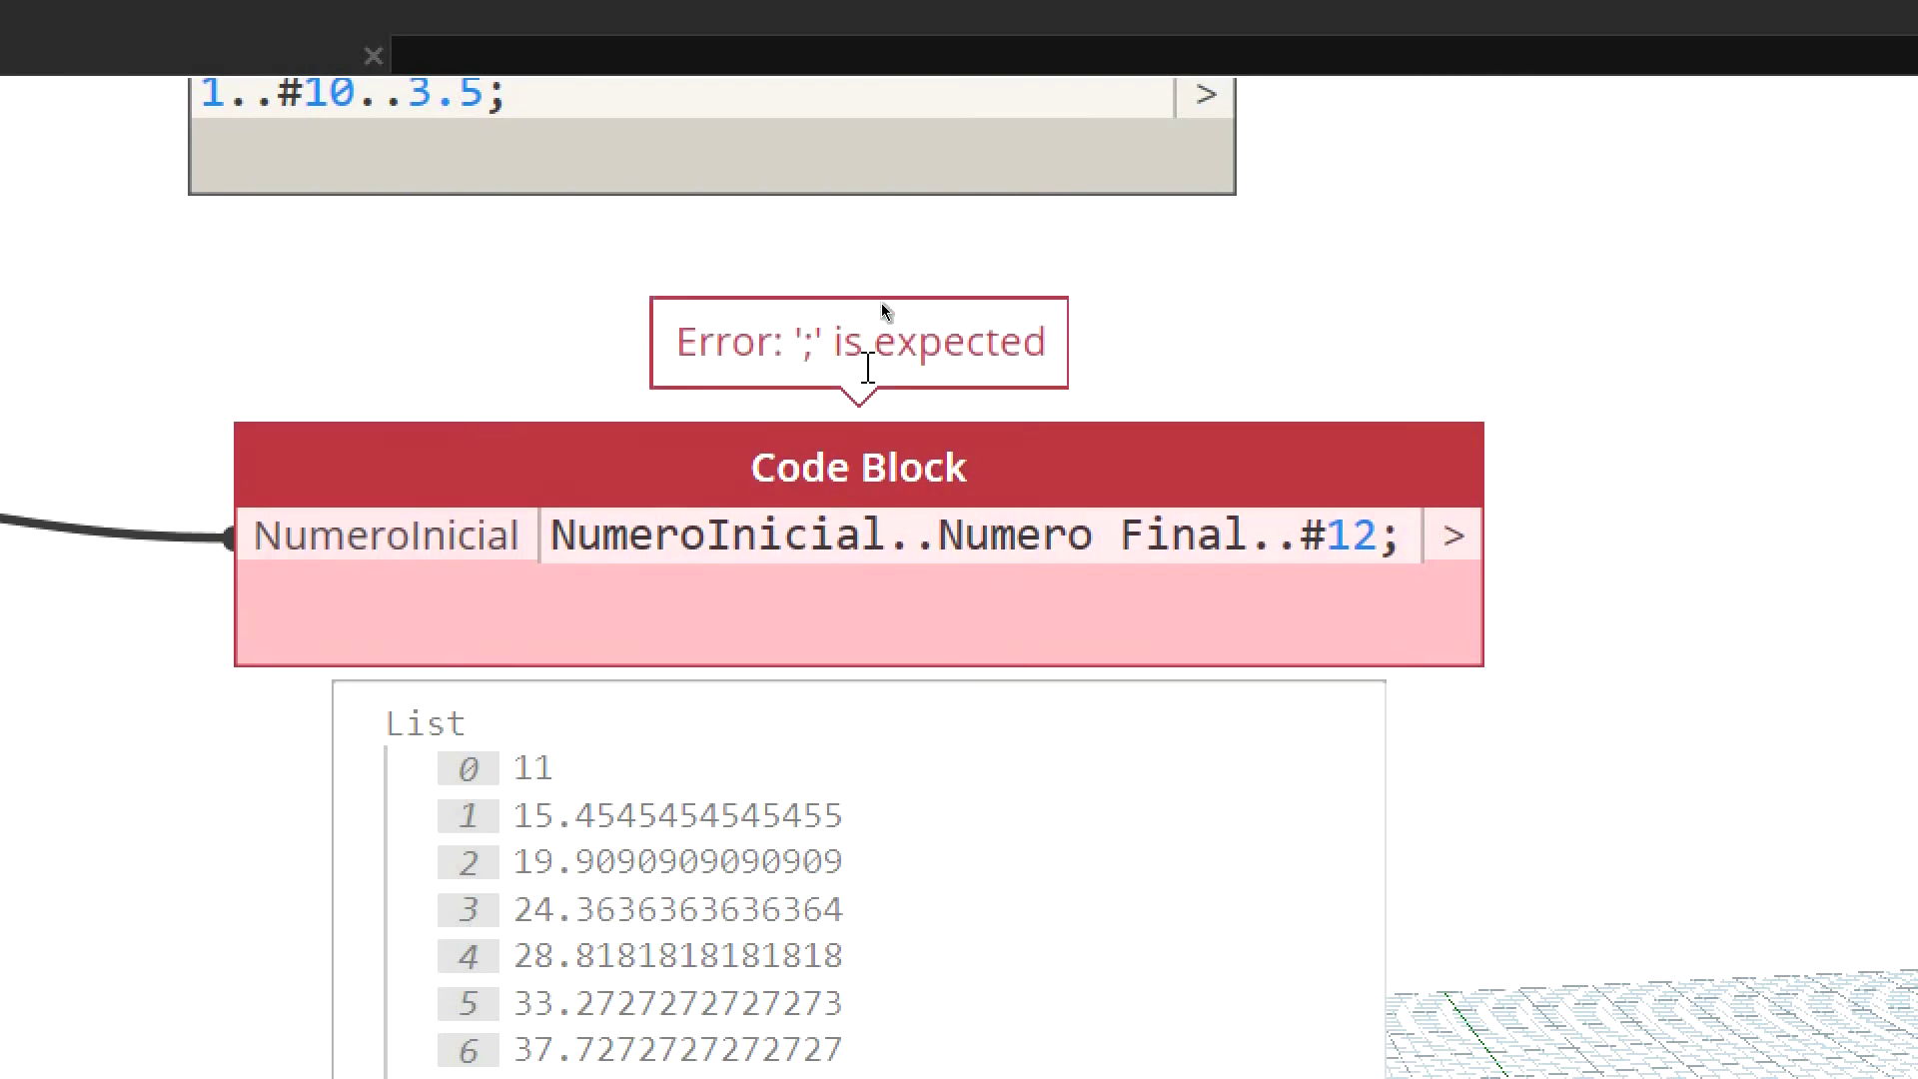
# Remove the space so the end variable becomes NumeroFinal, creating a second input.
pyautogui.moveTo(1255, 536); pyautogui.dragTo(911, 540)
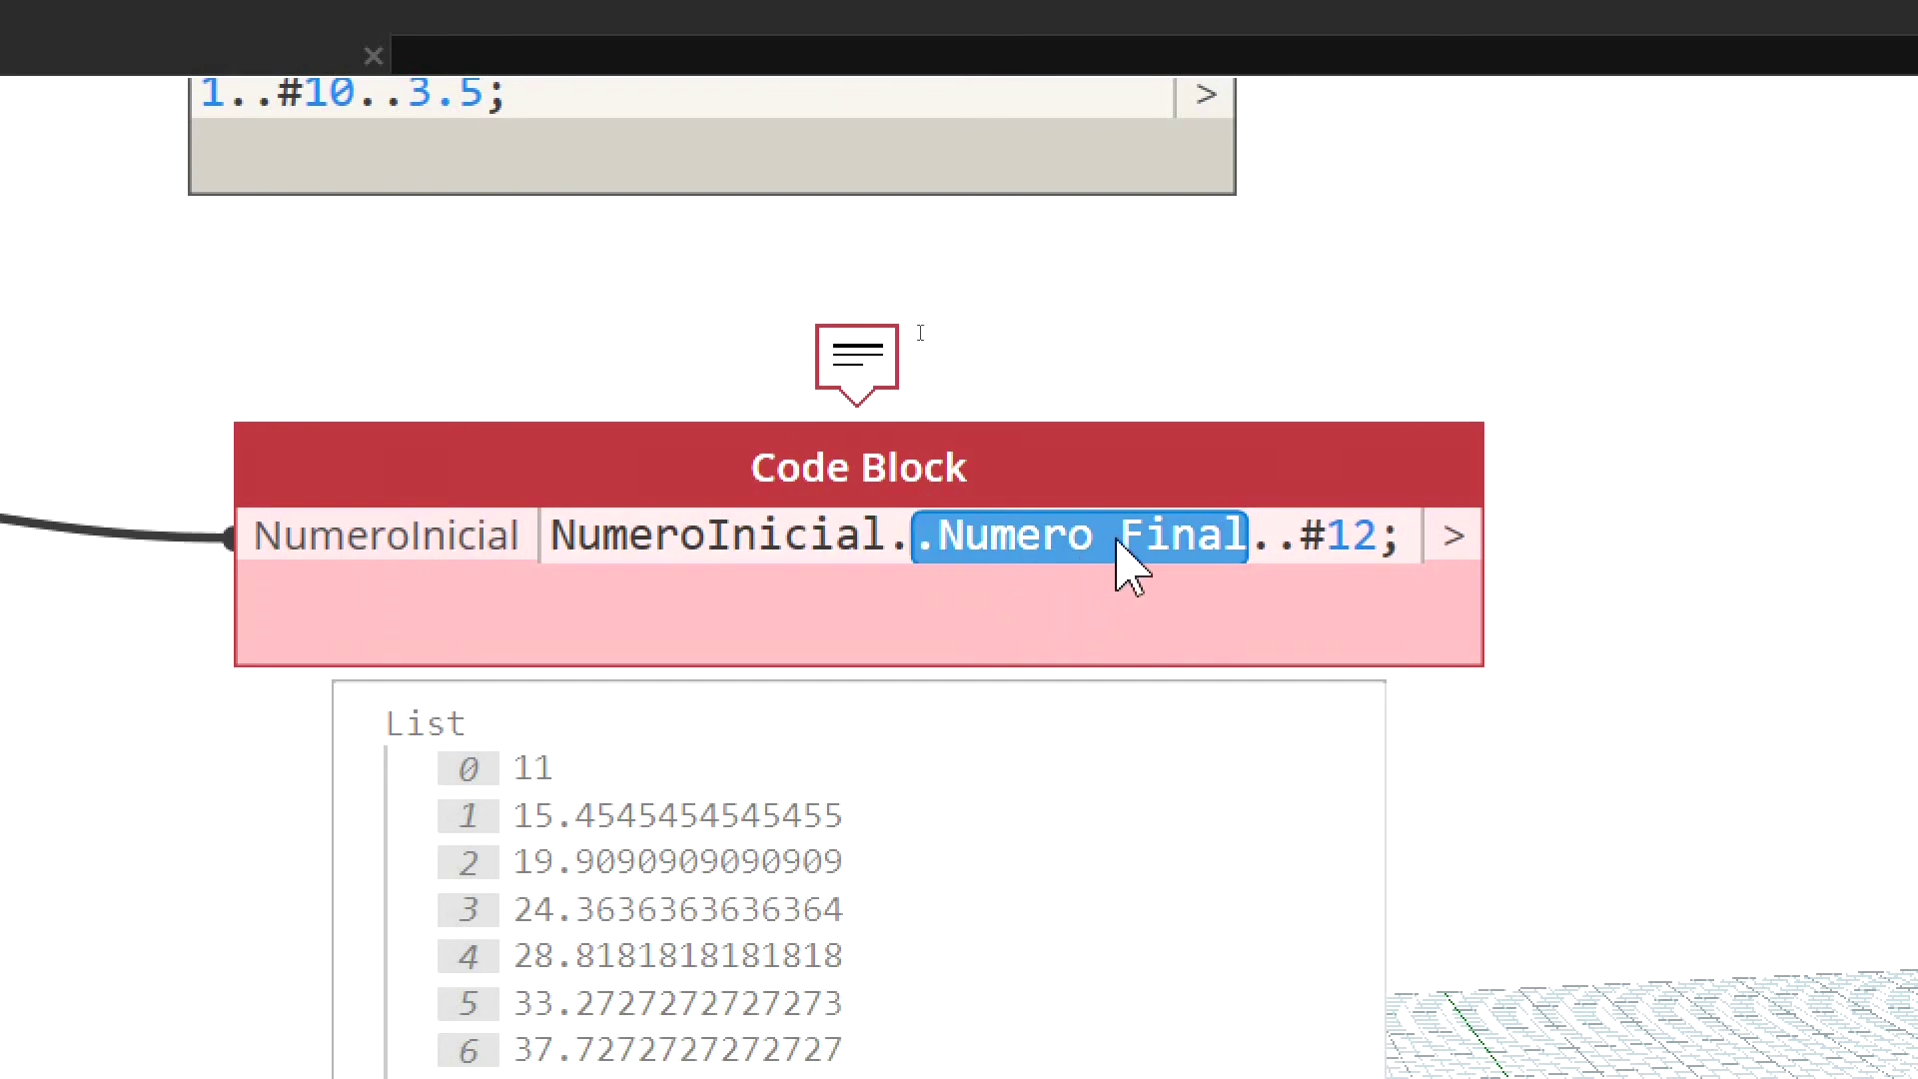
pyautogui.click(1119, 540)
pyautogui.press('Delete')
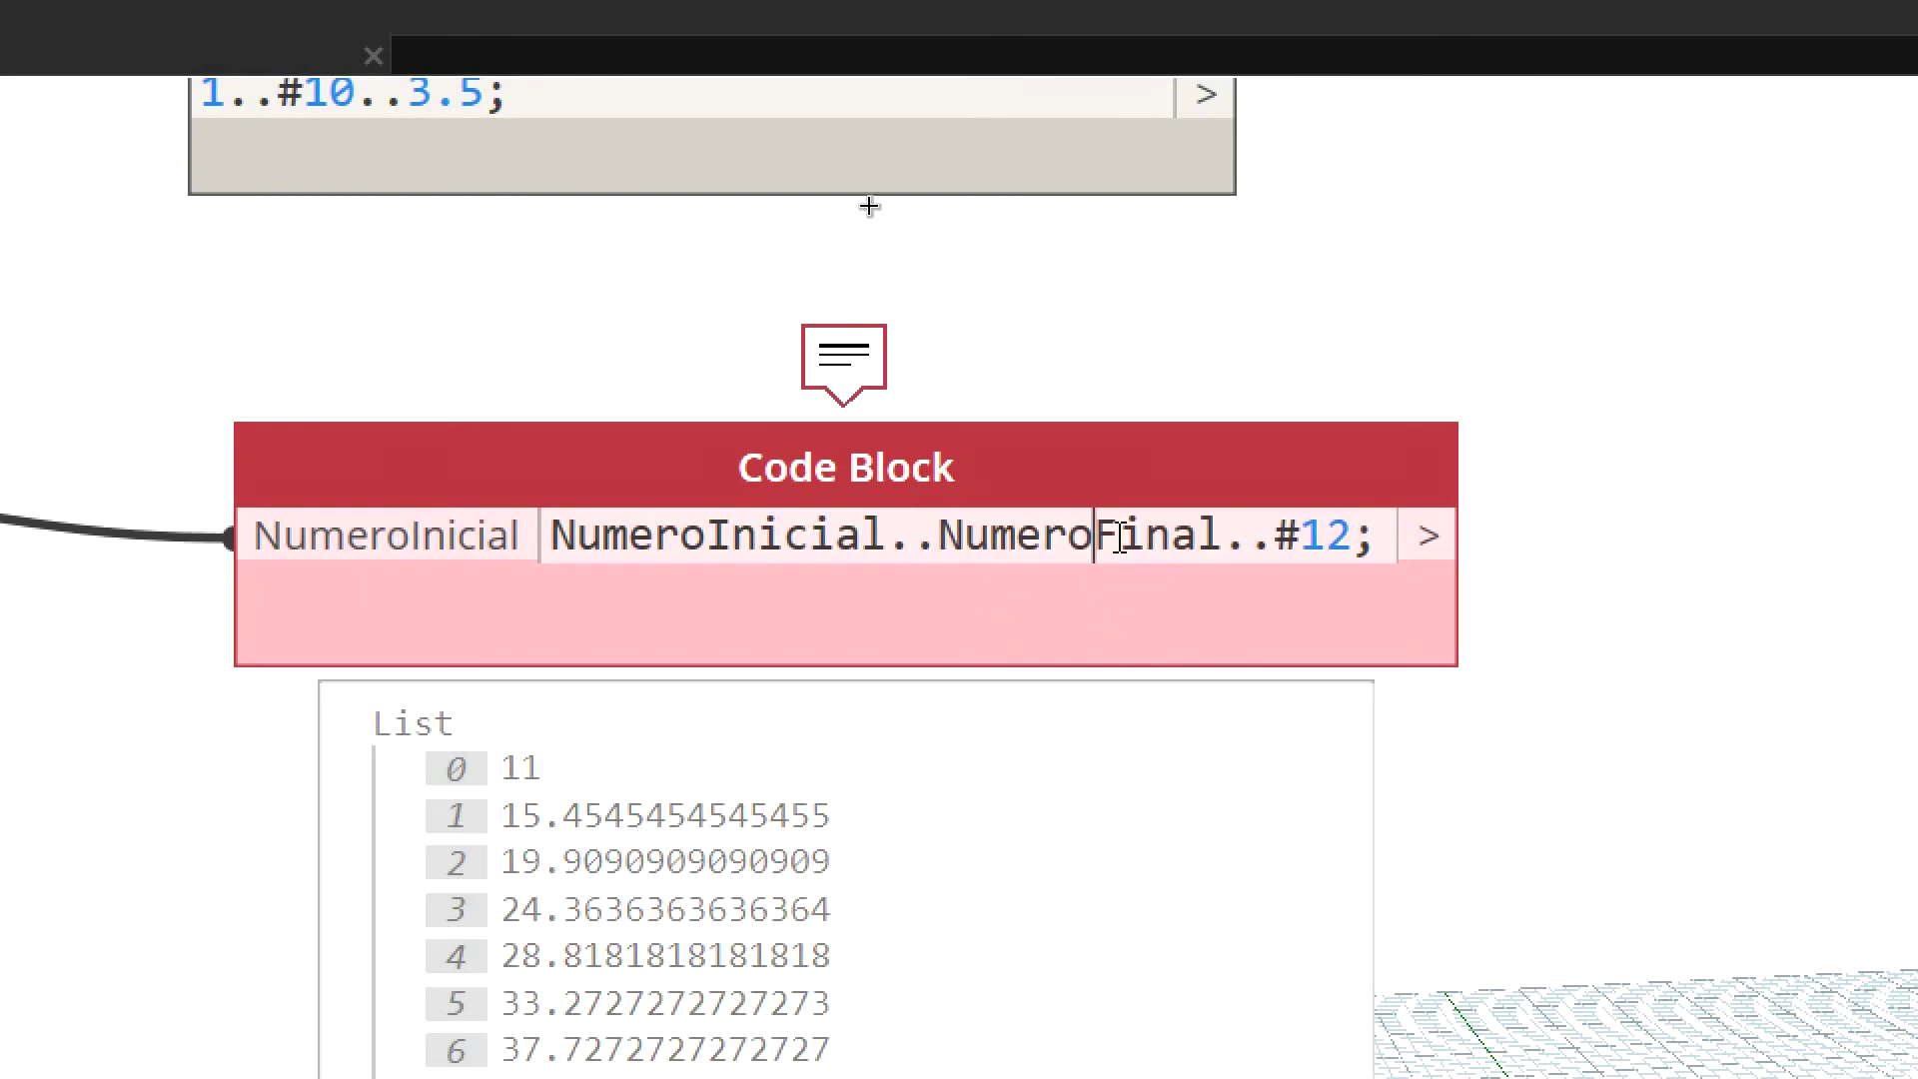
pyautogui.click(1015, 296)
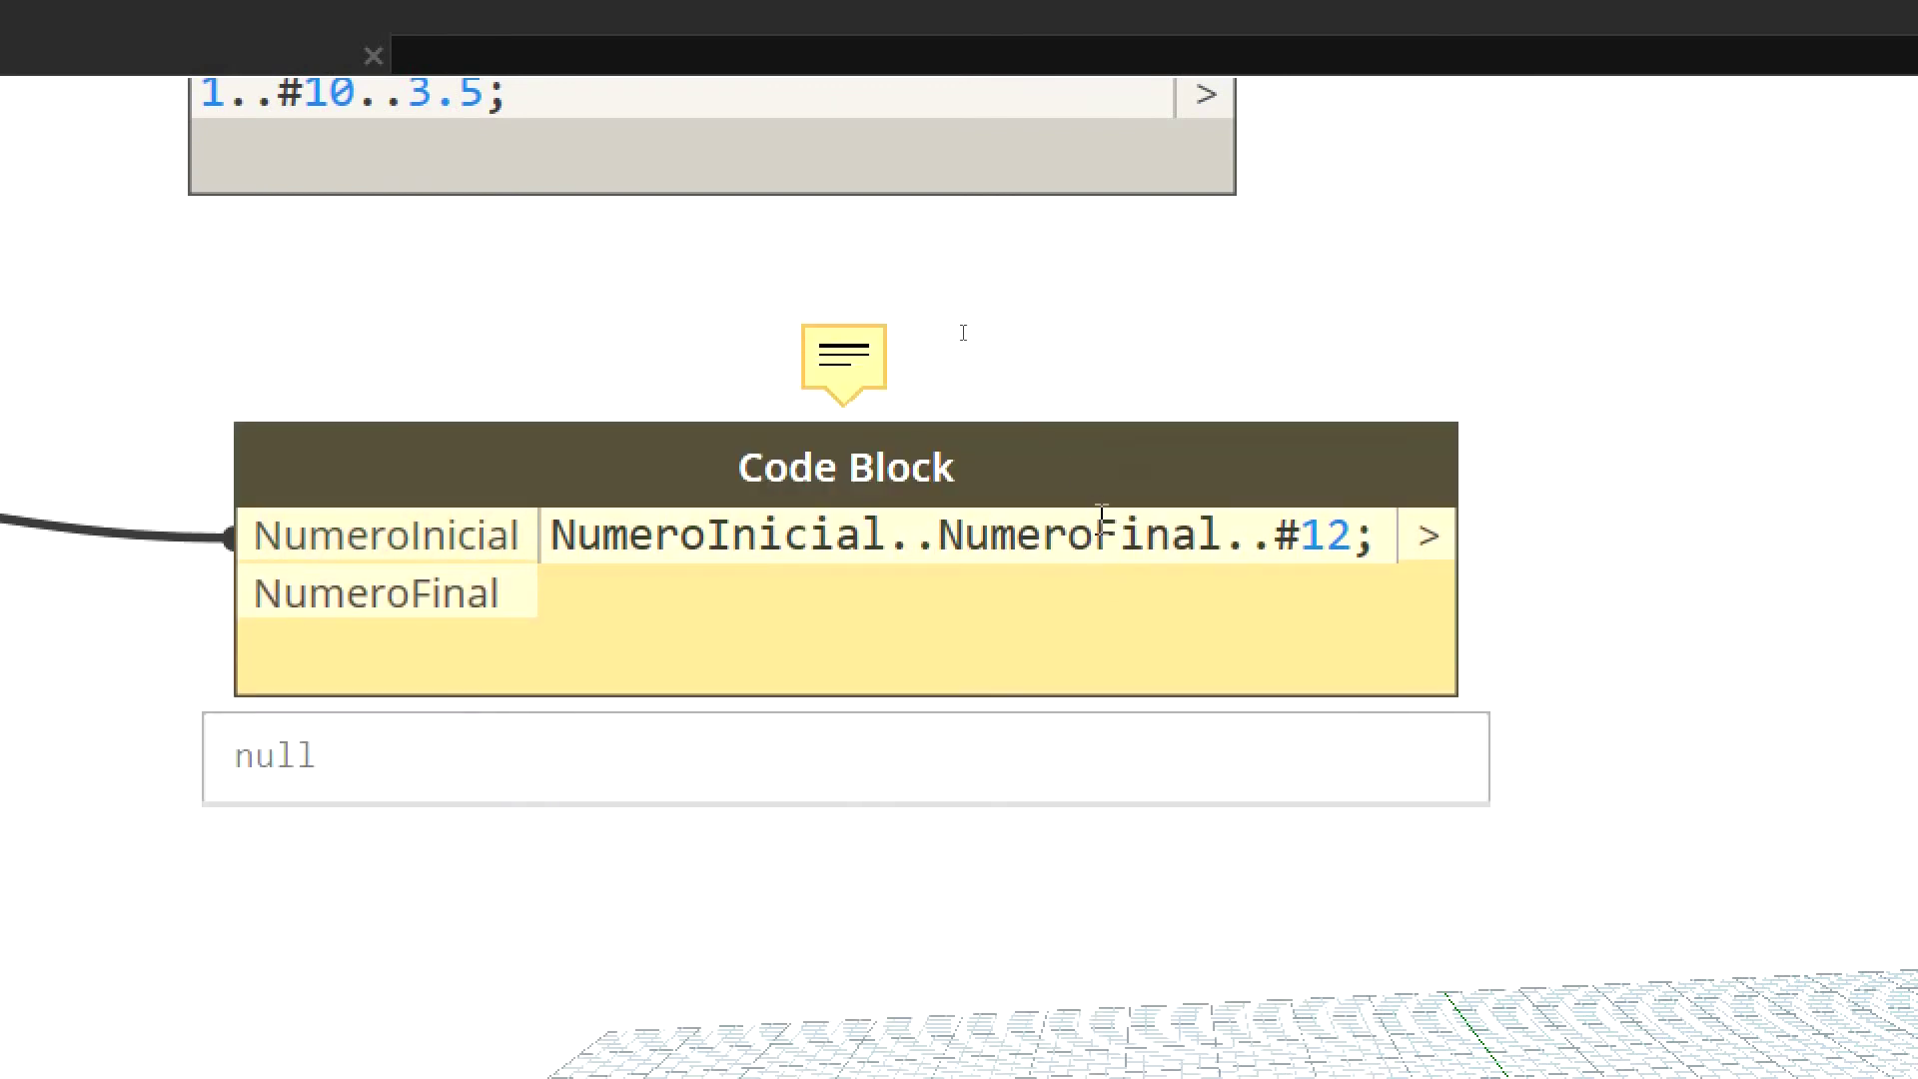
# Rename the end variable NumeroFinal to Numero01.
pyautogui.moveTo(1218, 542); pyautogui.dragTo(933, 545)
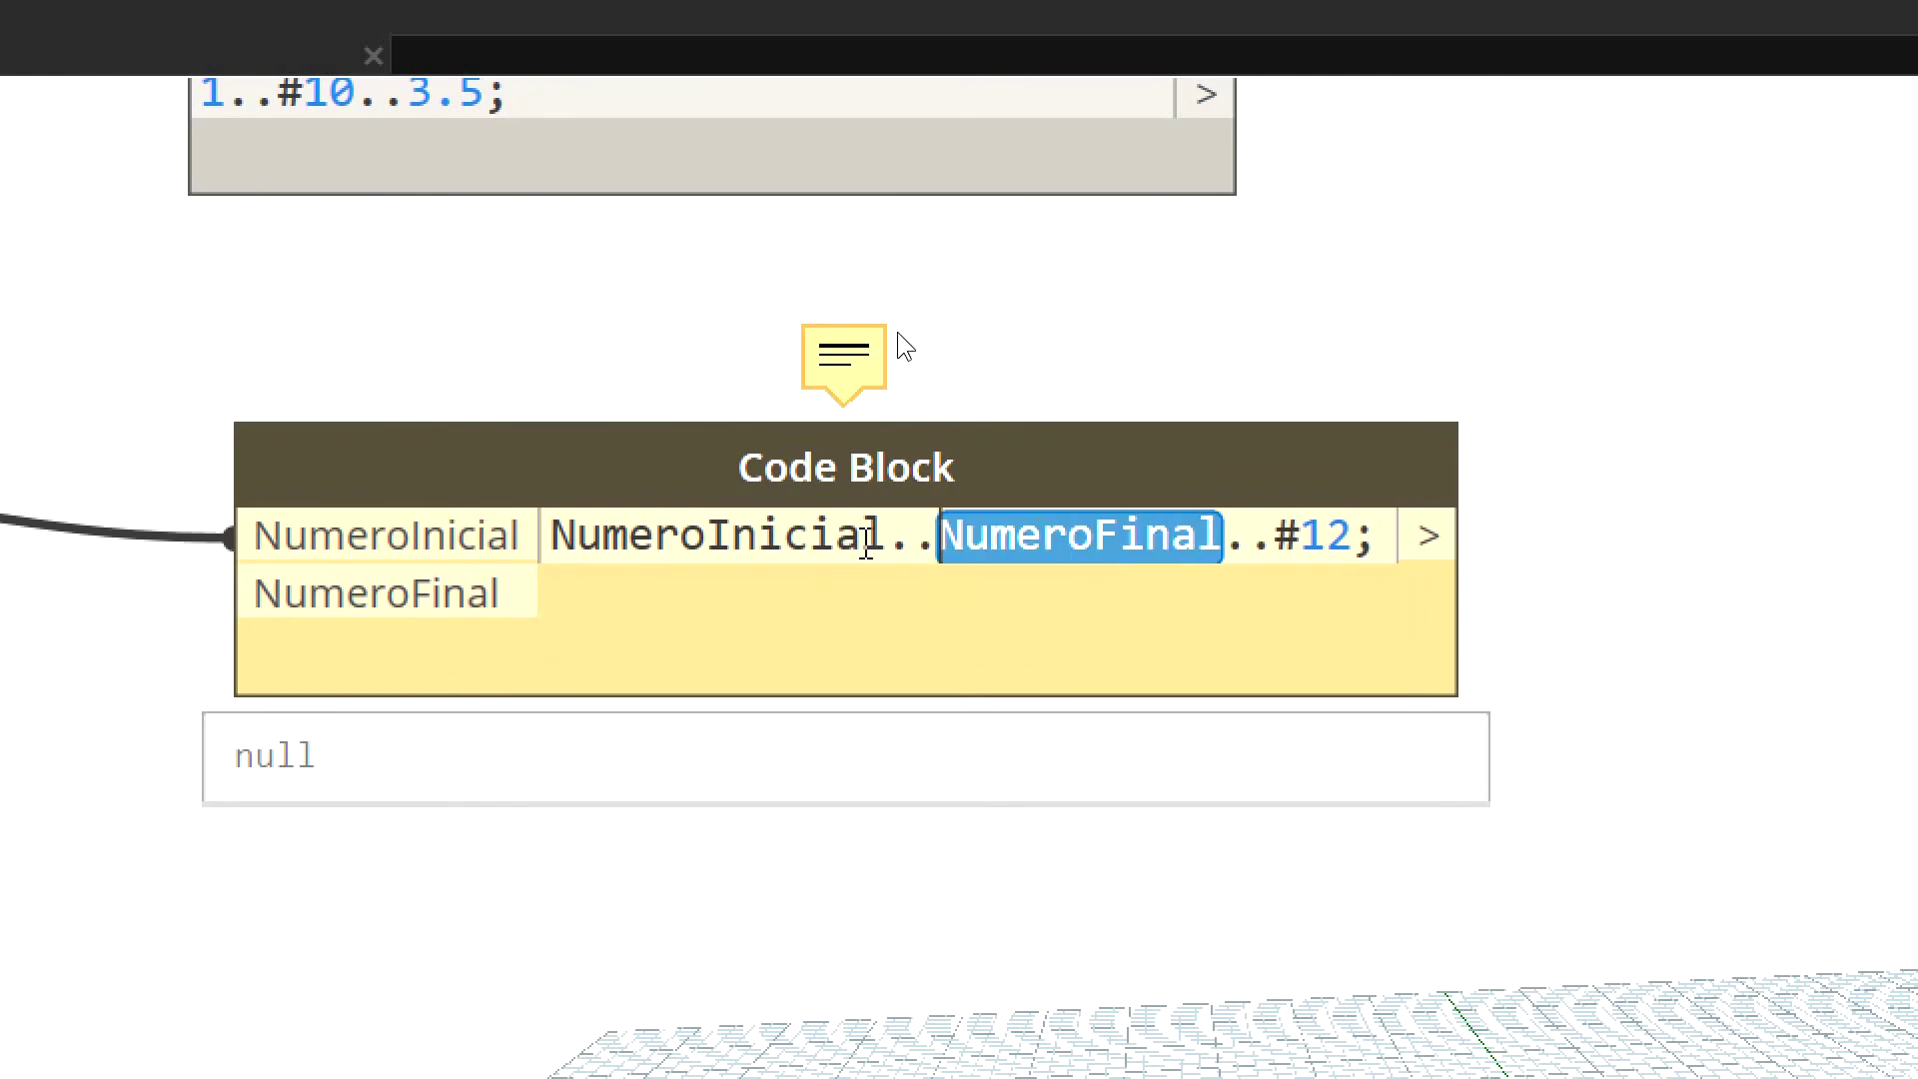
pyautogui.click(1094, 544)
pyautogui.click(1199, 549)
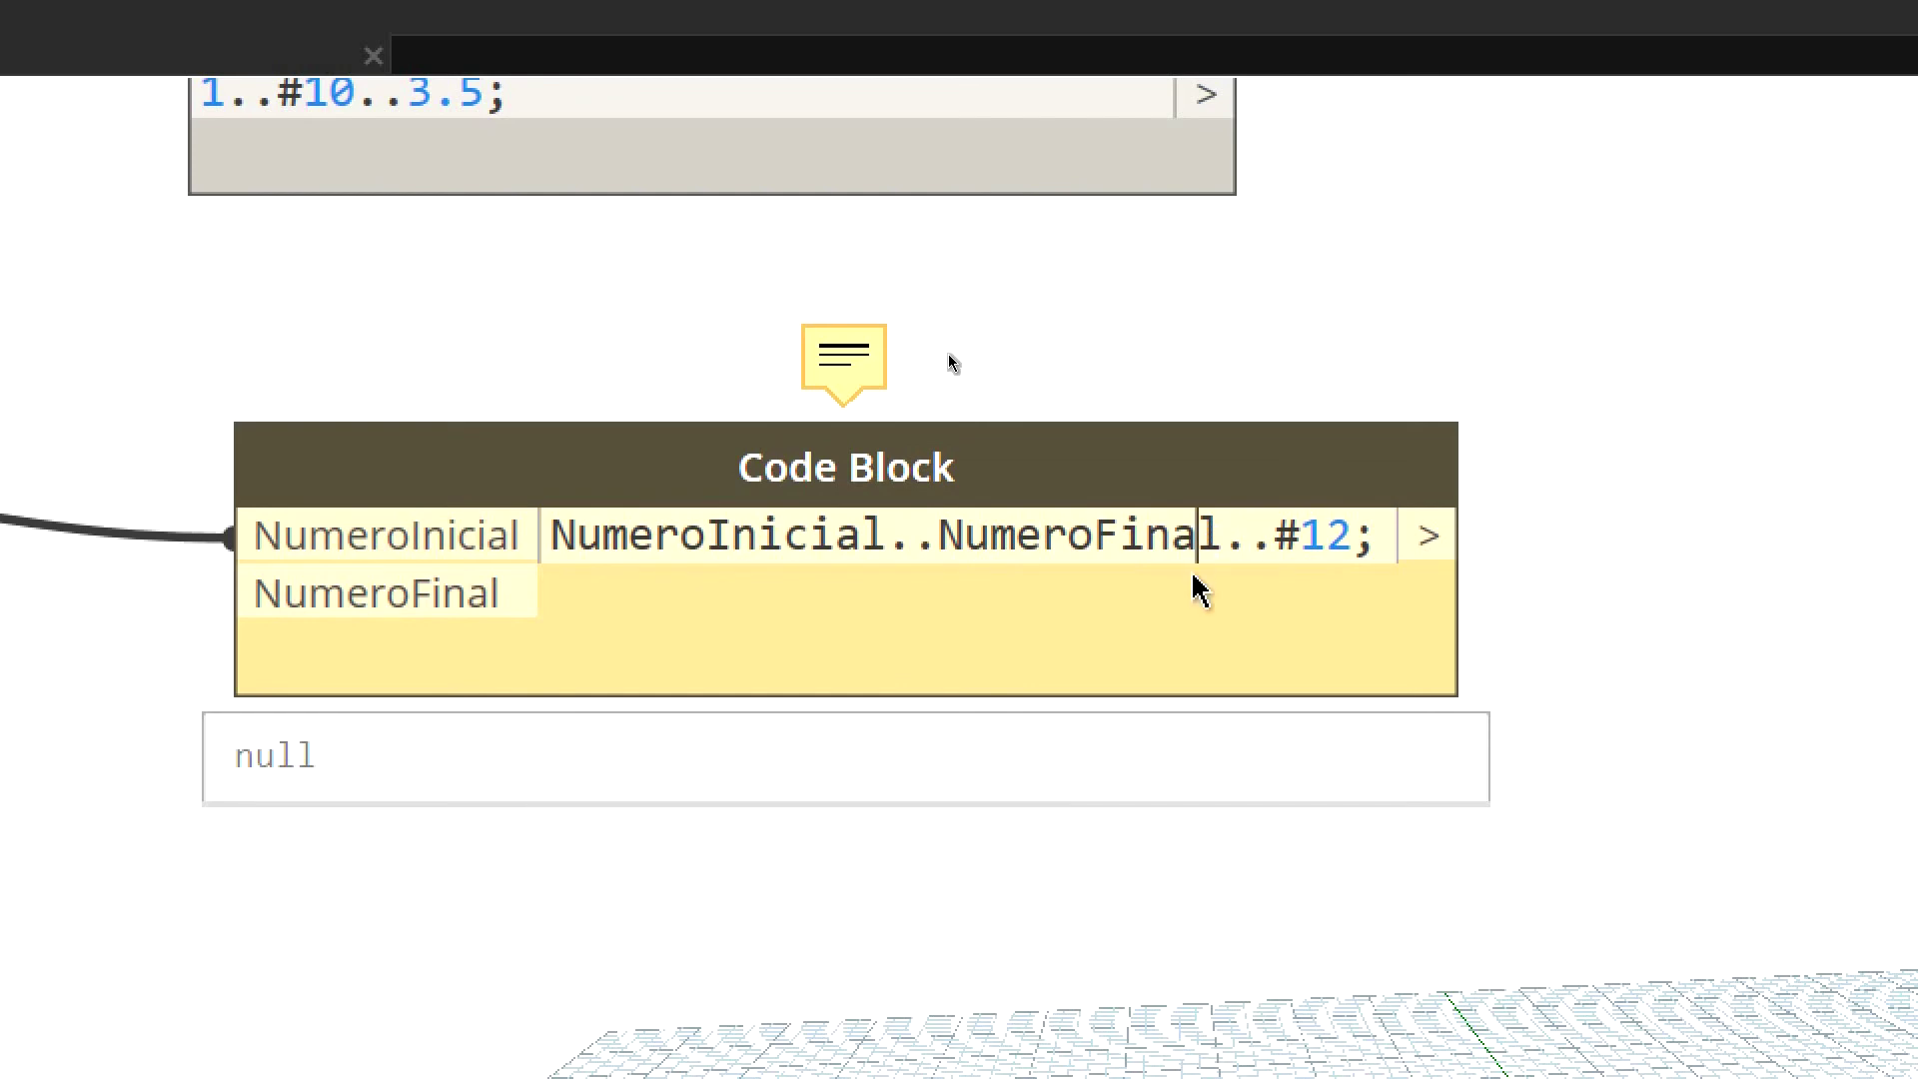
pyautogui.press('BackSpace')
pyautogui.press('BackSpace')
pyautogui.press('BackSpace')
pyautogui.press('Delete')
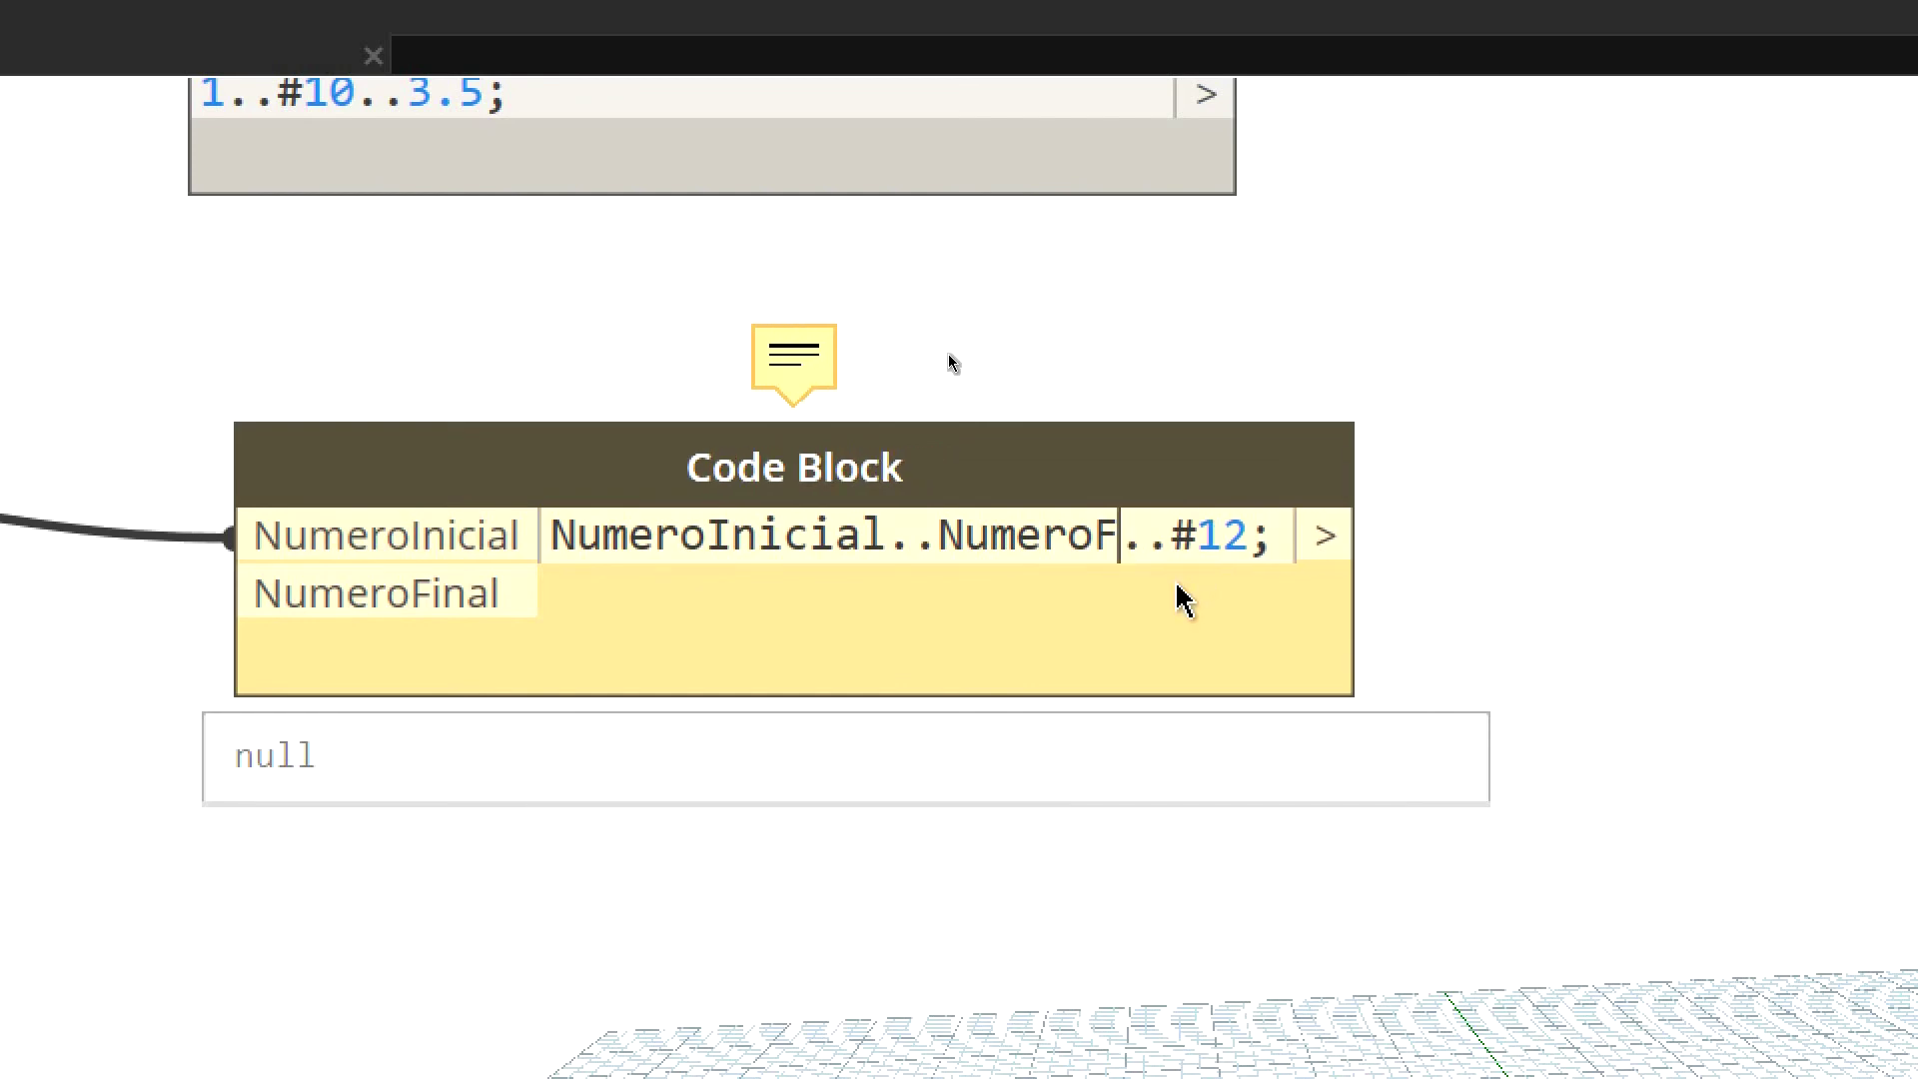
pyautogui.press('BackSpace')
pyautogui.write('01')
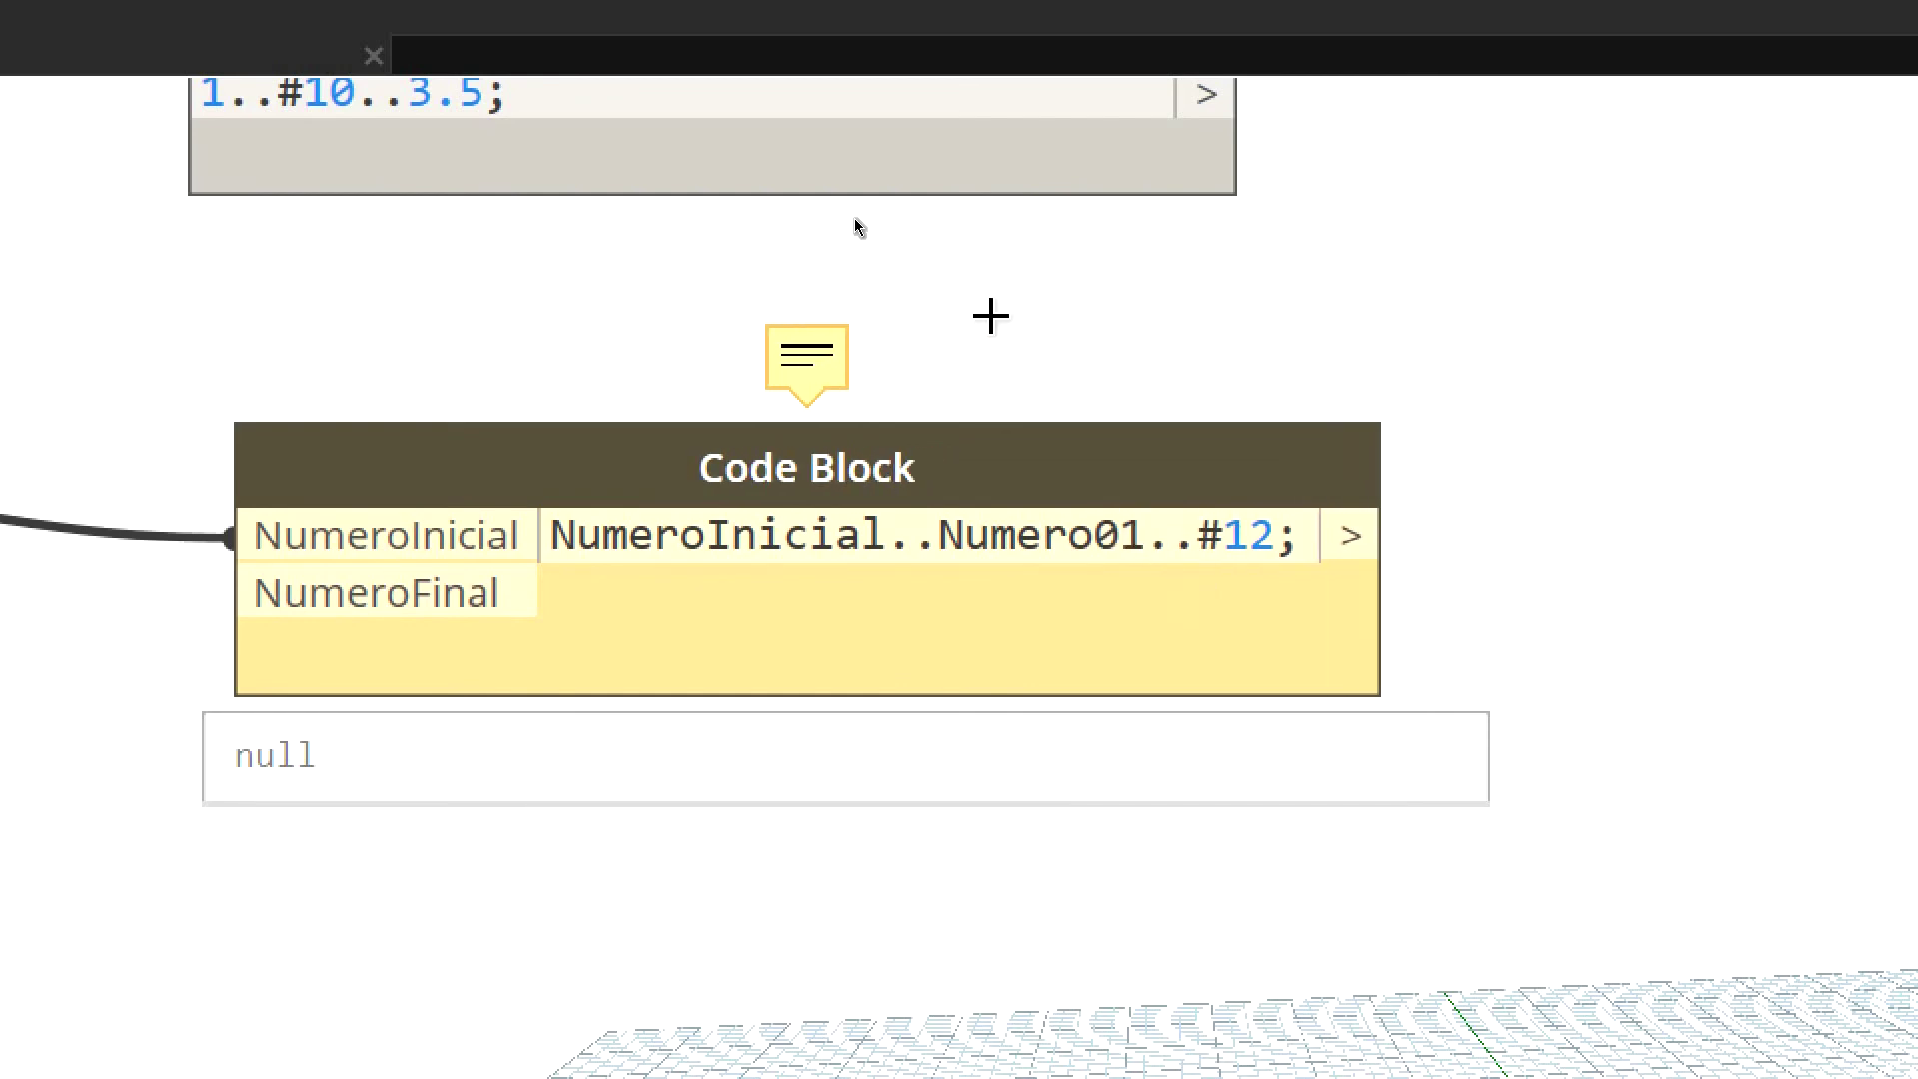
pyautogui.click(989, 314)
pyautogui.moveTo(1014, 462); pyautogui.dragTo(1130, 450)
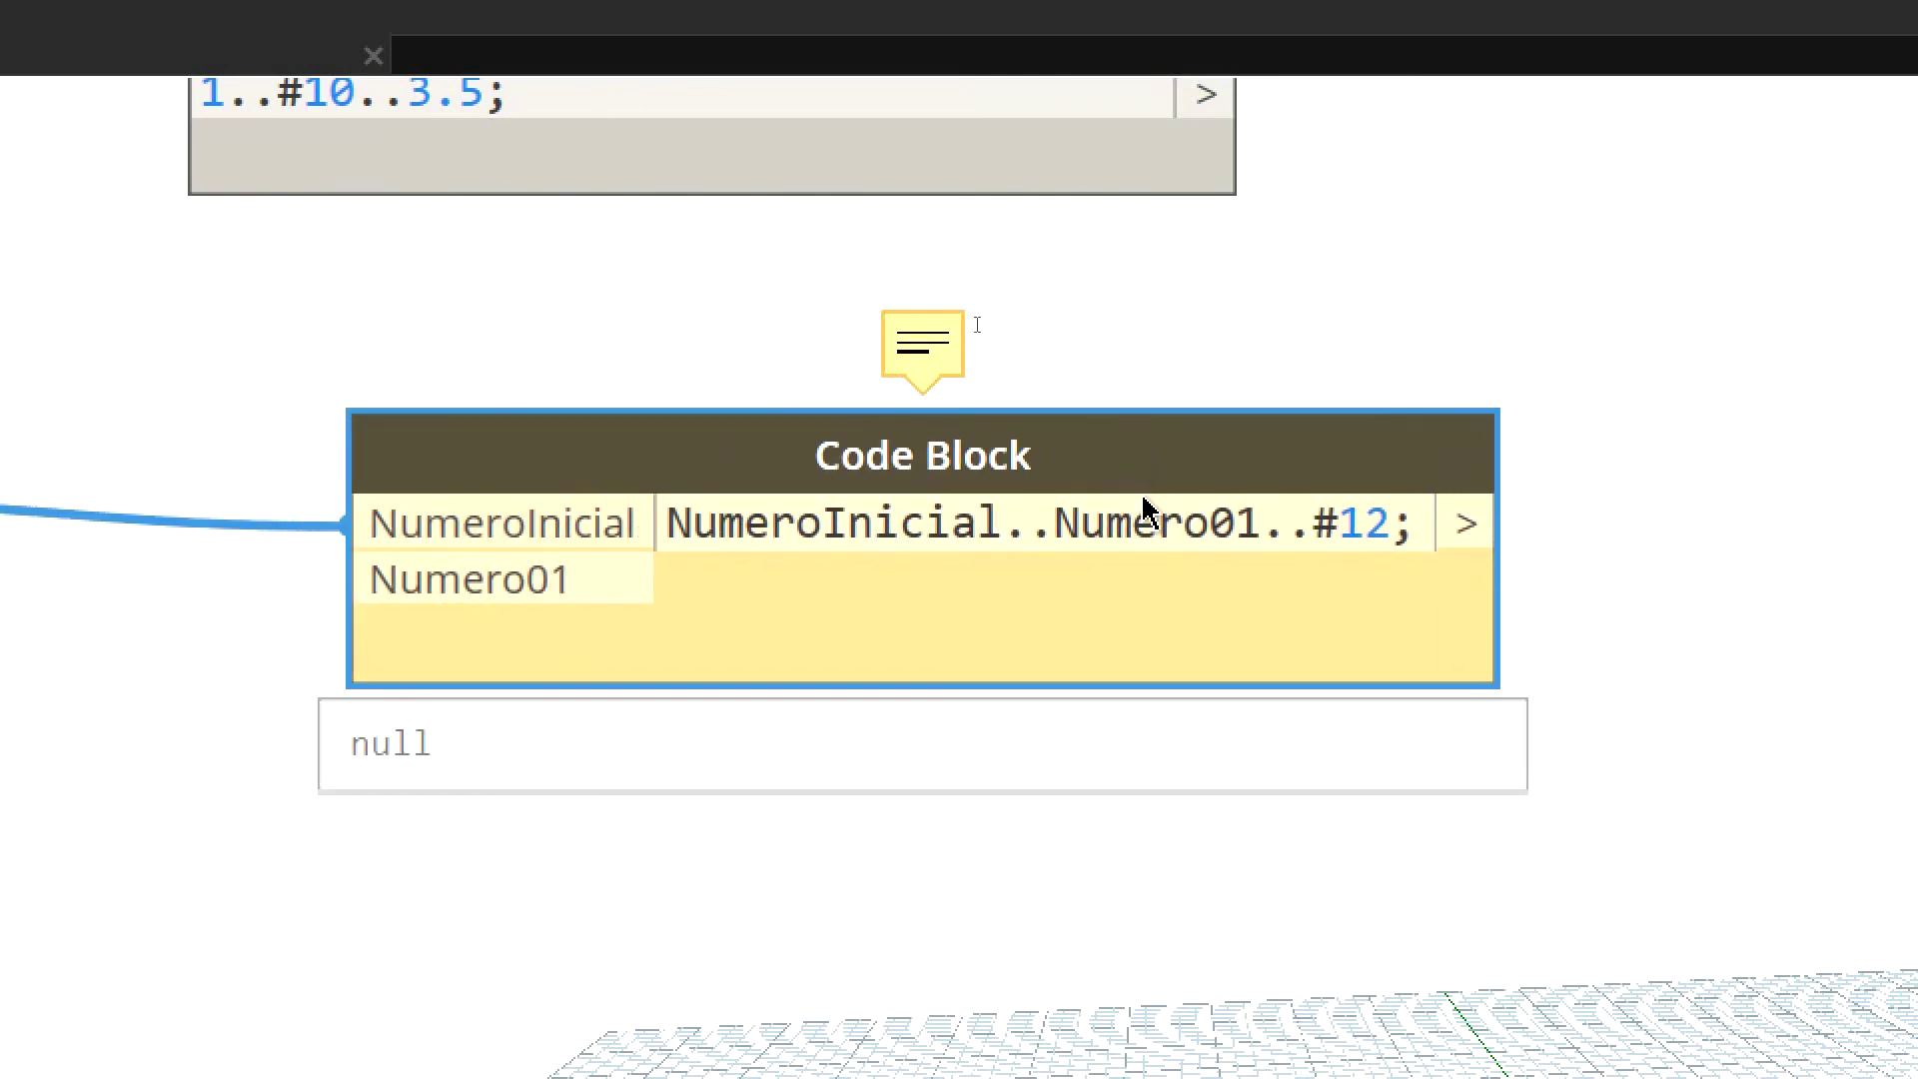
# Shorten the variable to N01, then delete the N so the end reads 01.
pyautogui.moveTo(1263, 529); pyautogui.dragTo(1054, 528)
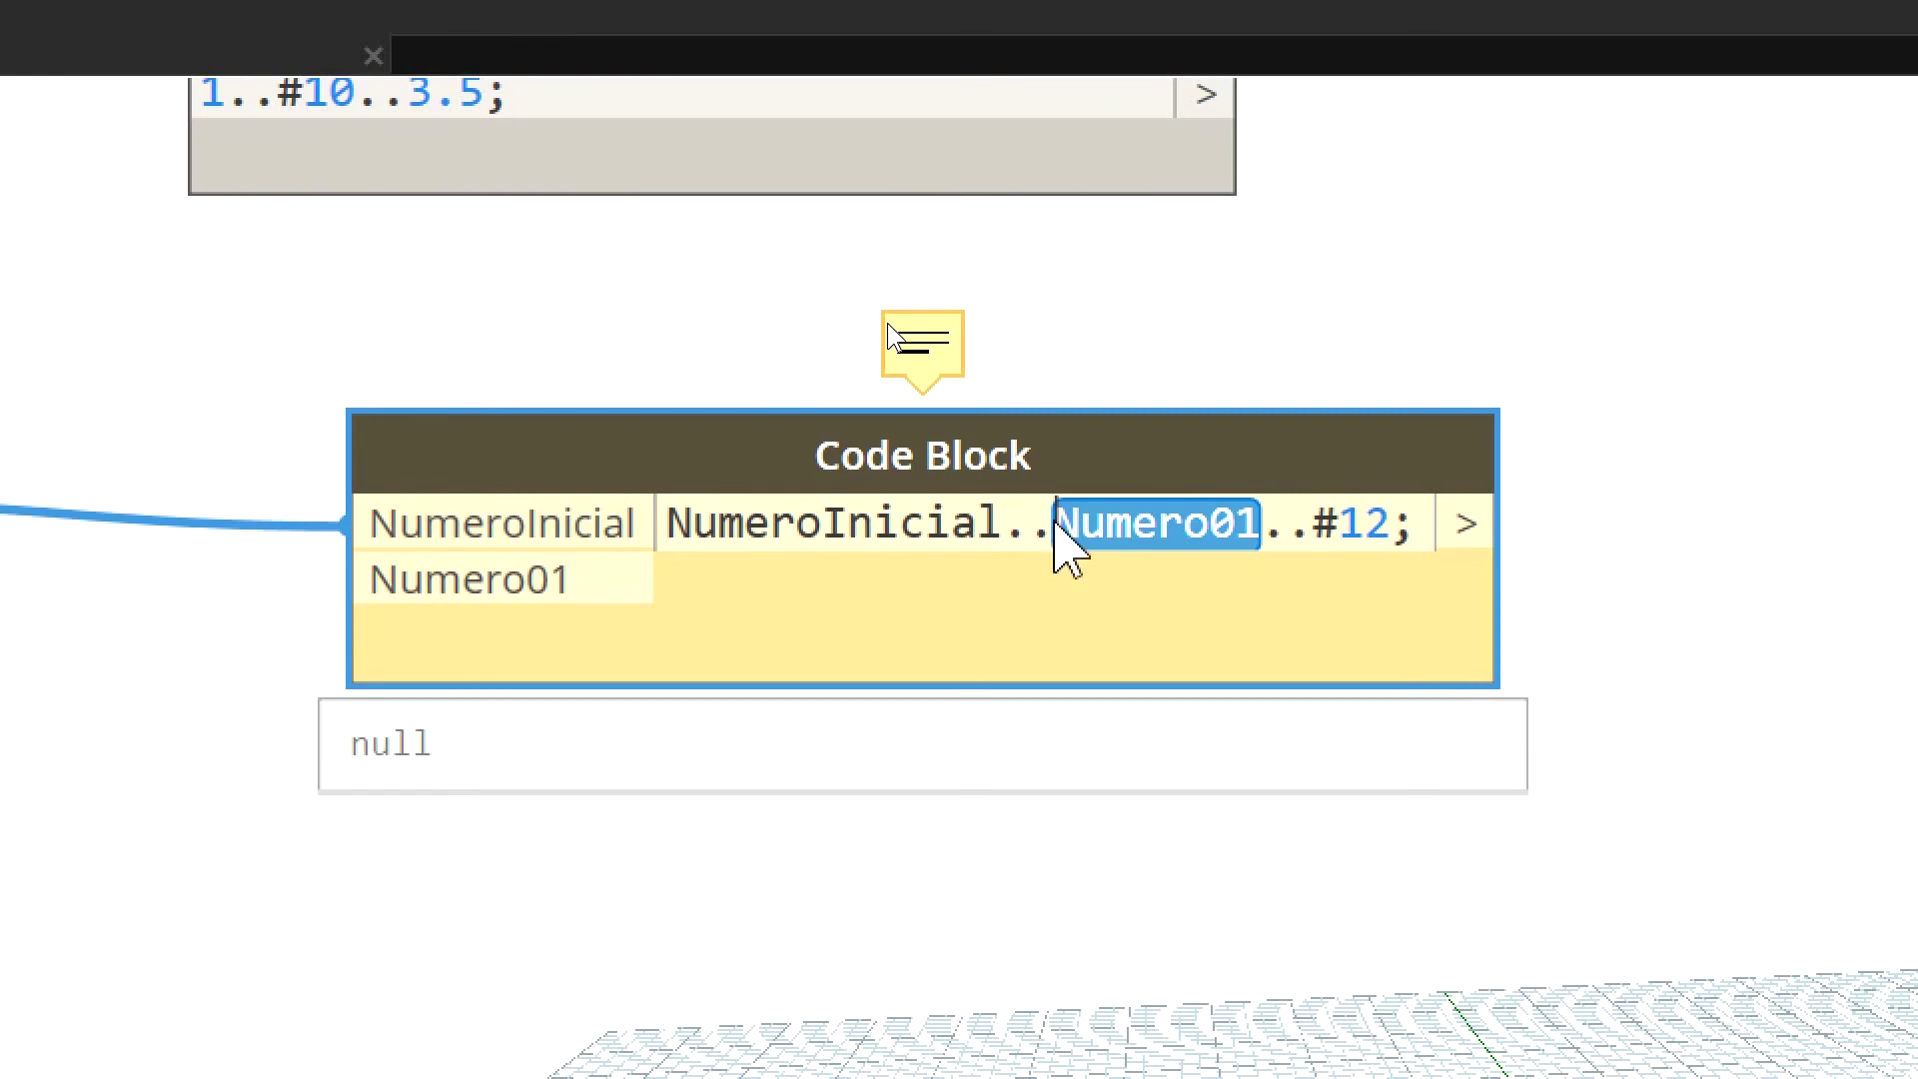
pyautogui.write('N0-1')
pyautogui.press('Left')
pyautogui.press('Delete')
pyautogui.press('BackSpace')
pyautogui.write('1')
pyautogui.click(1144, 387)
pyautogui.click(413, 580)
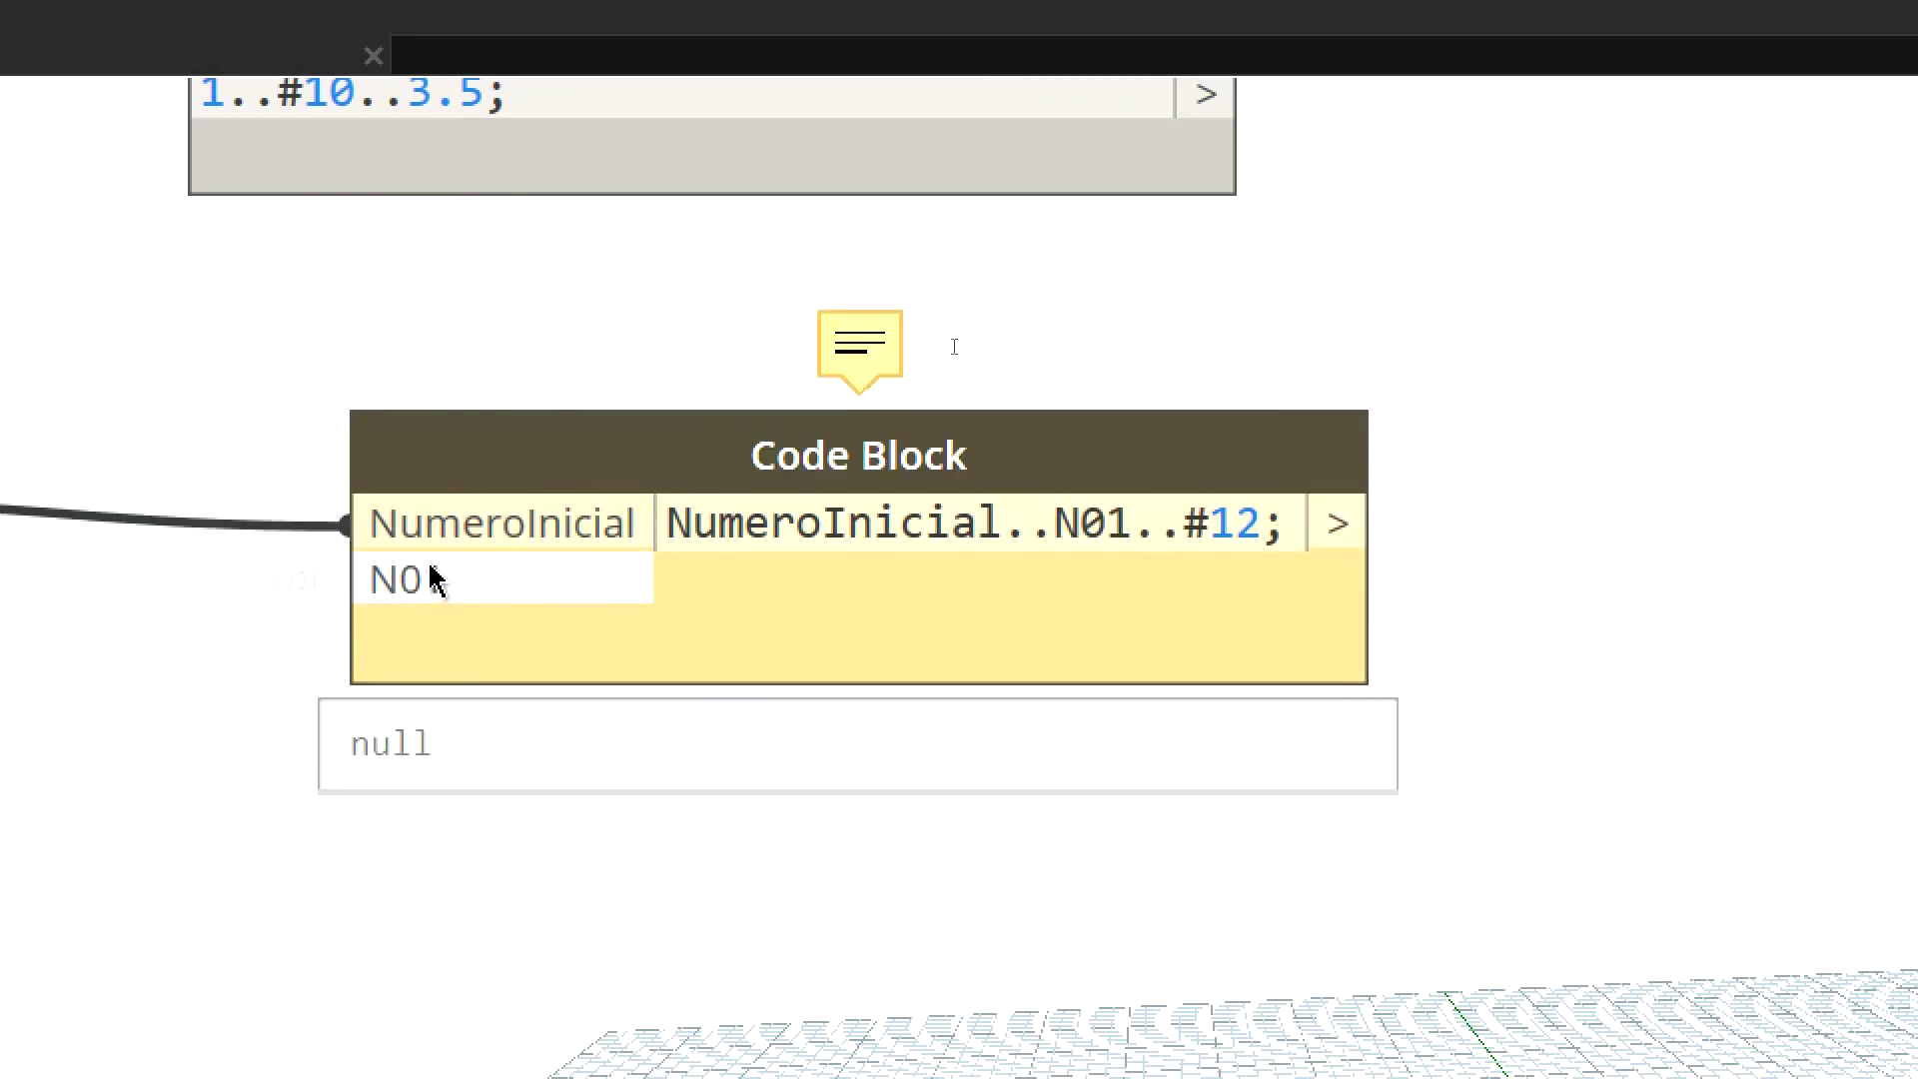
pyautogui.click(1083, 511)
pyautogui.press('BackSpace')
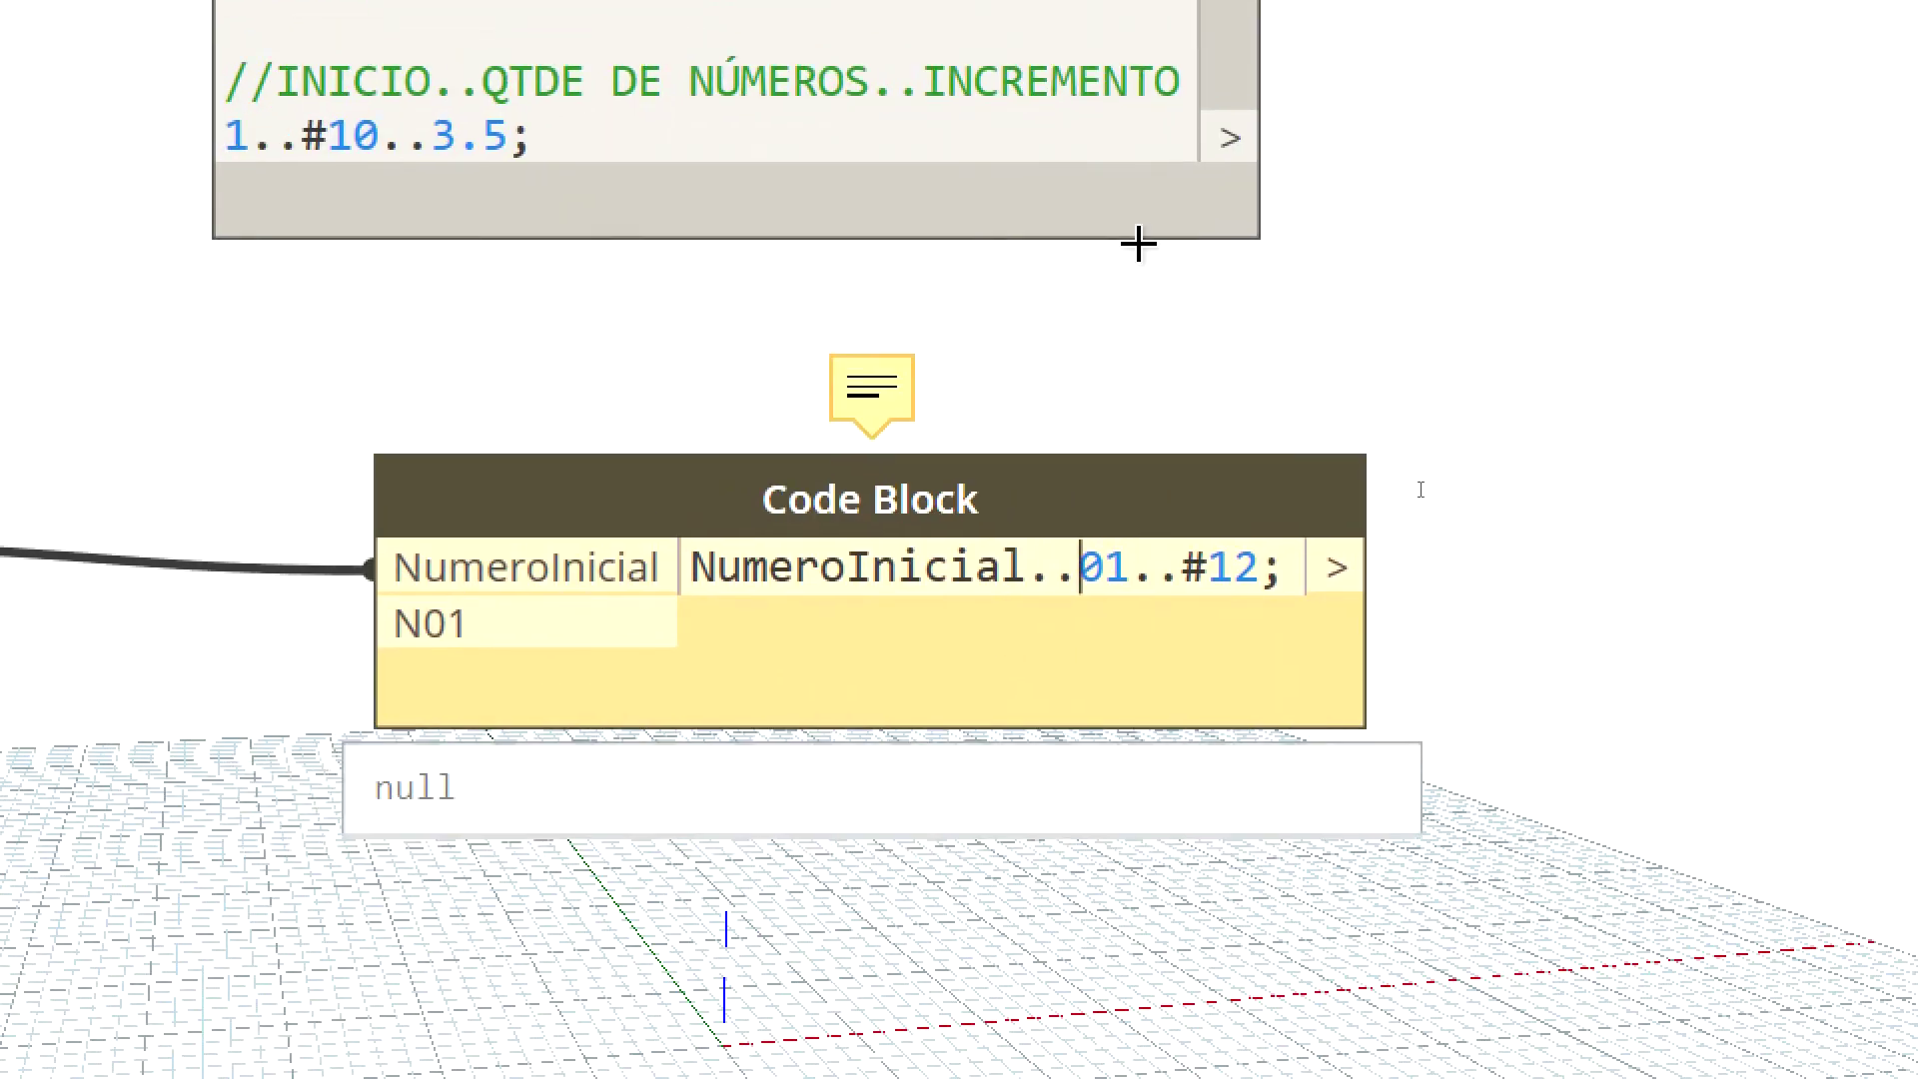
# Commit the range NumeroInicial..01..#12 and select the 01 end value.
pyautogui.click(1414, 477)
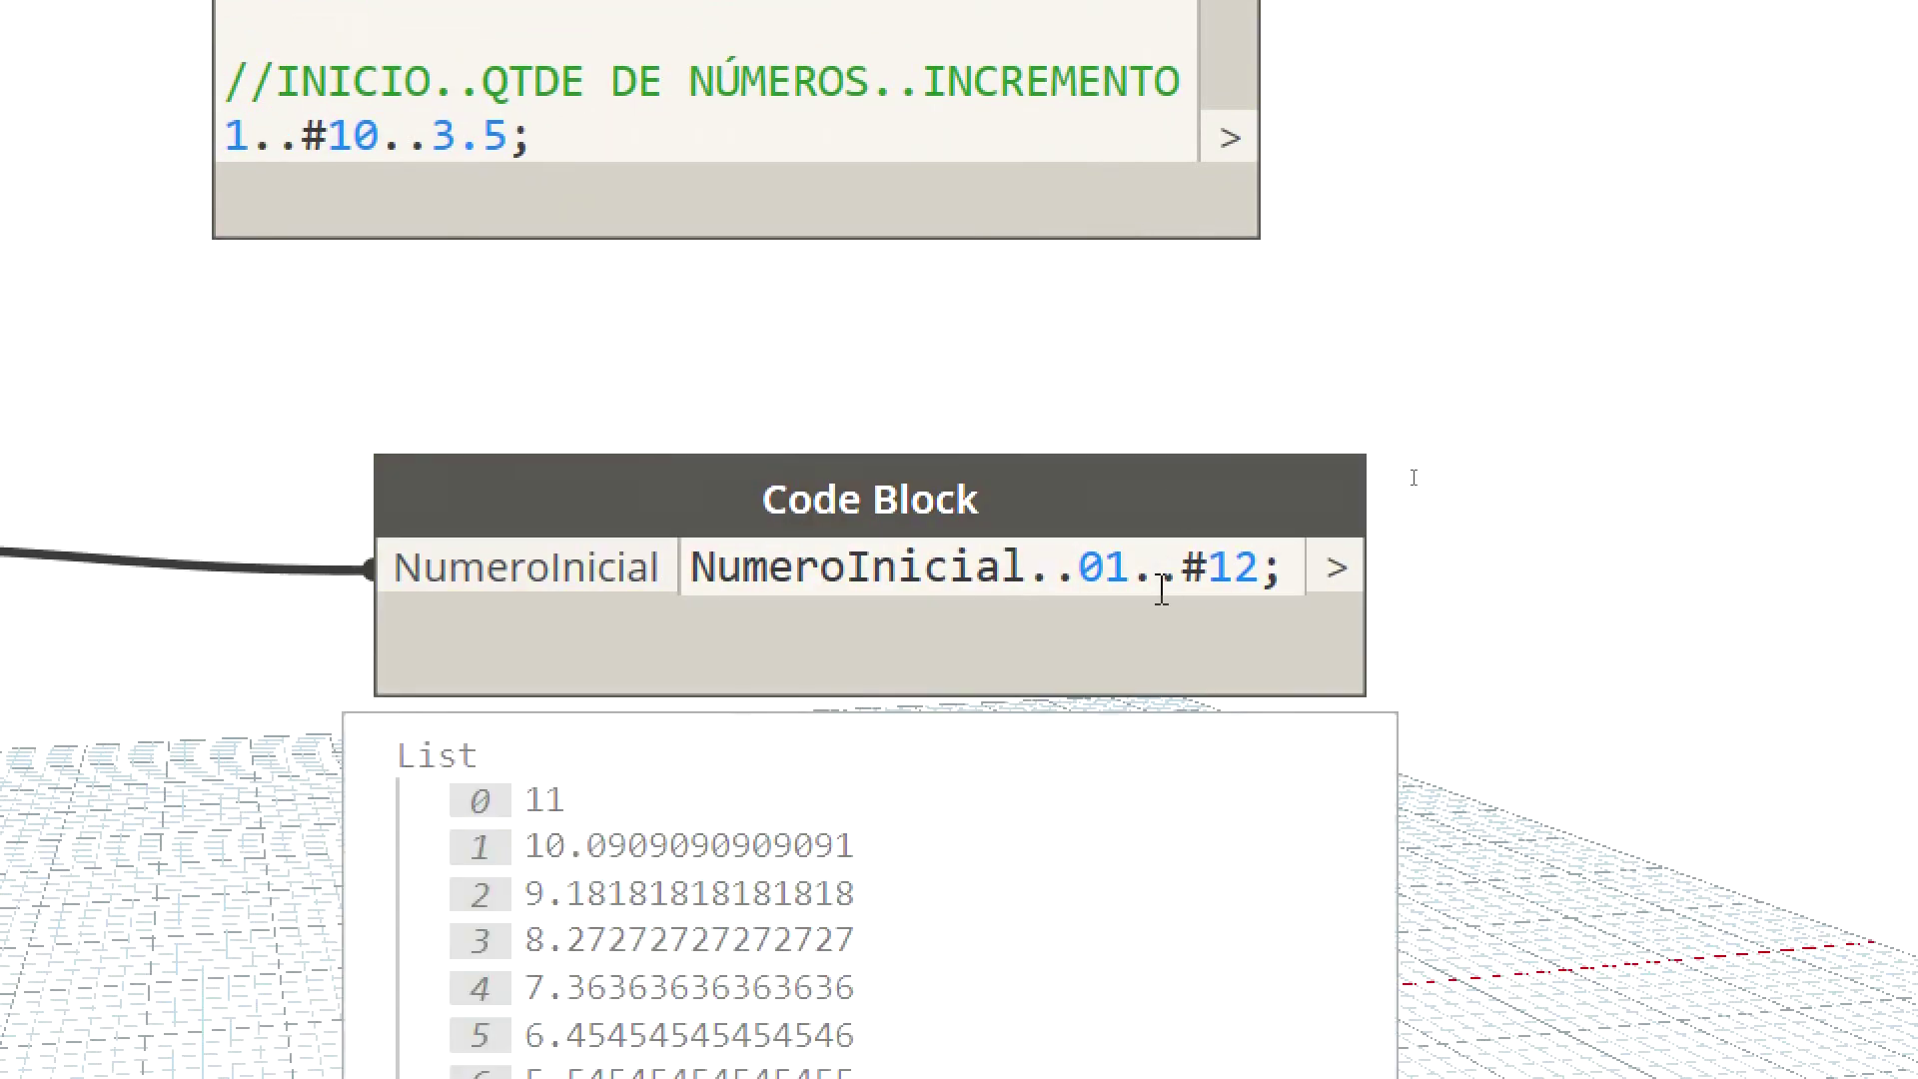
pyautogui.moveTo(1132, 577); pyautogui.dragTo(1079, 577)
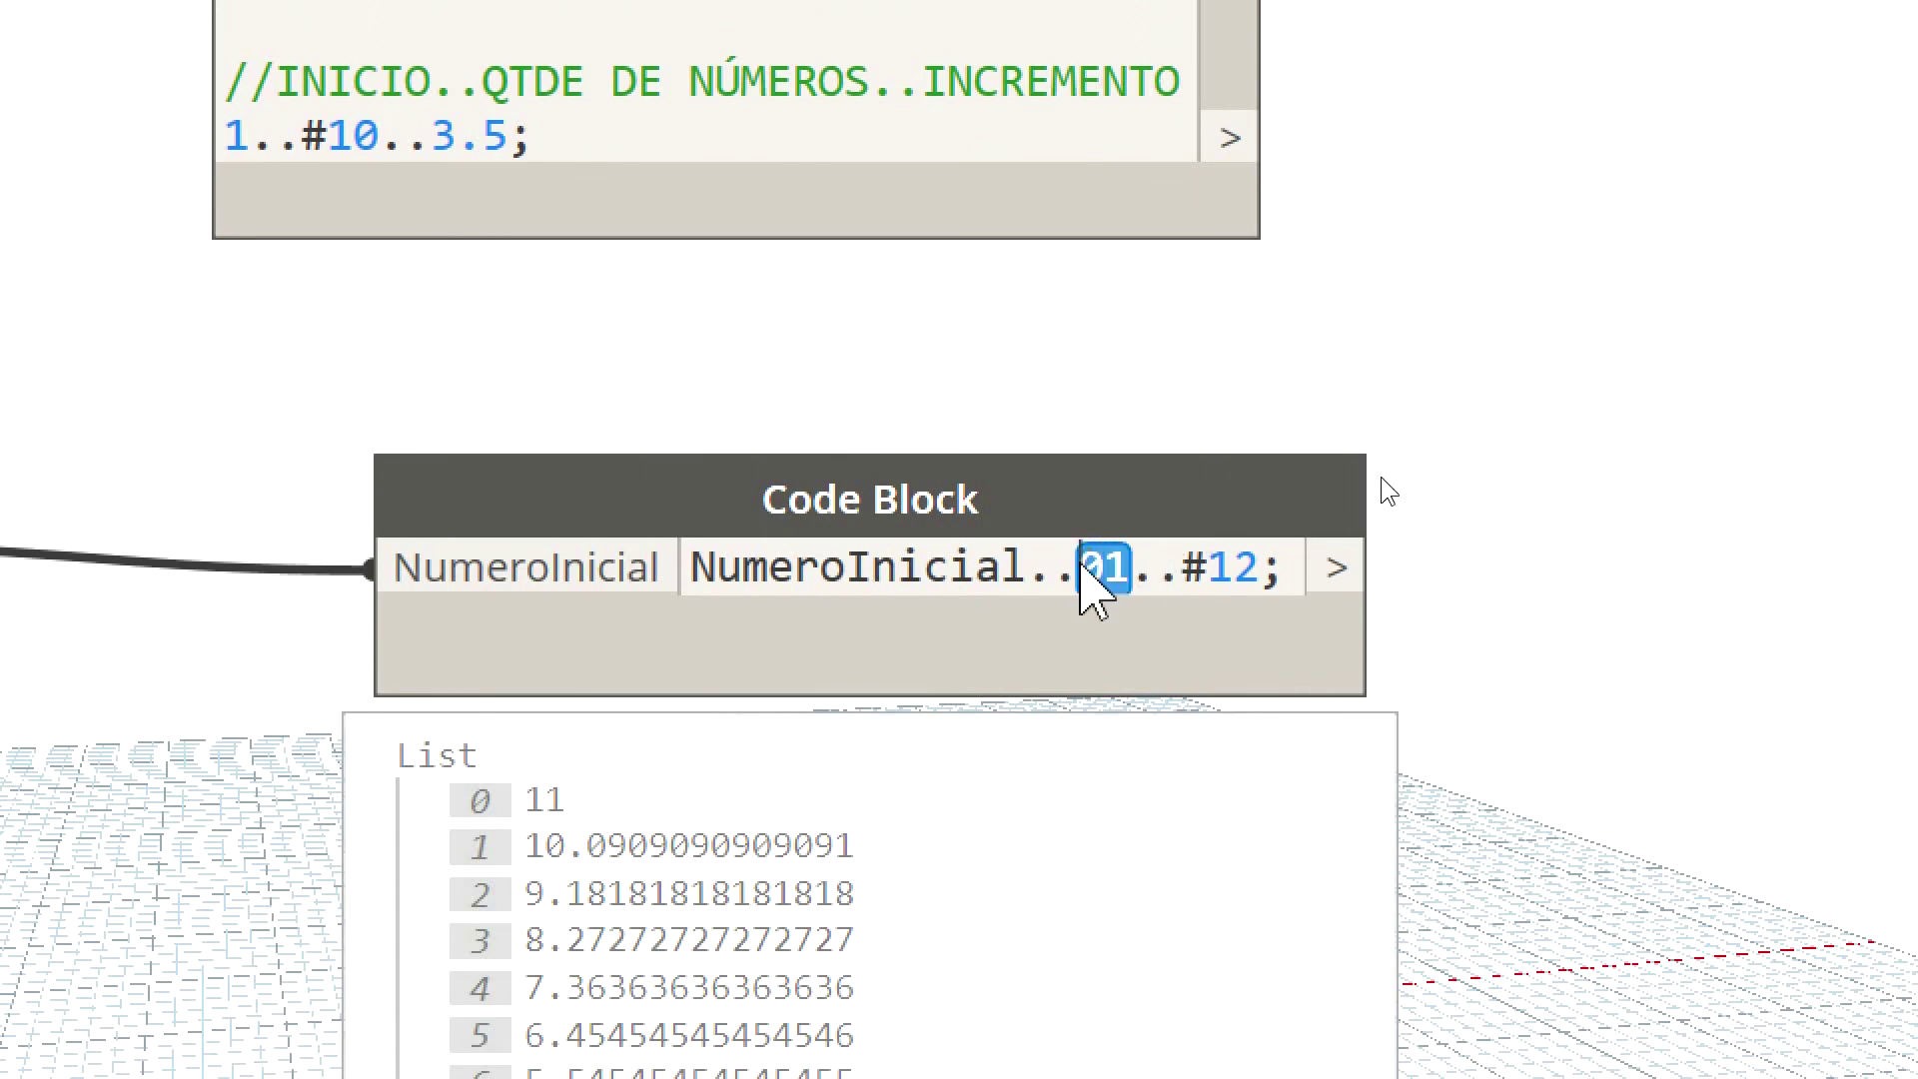